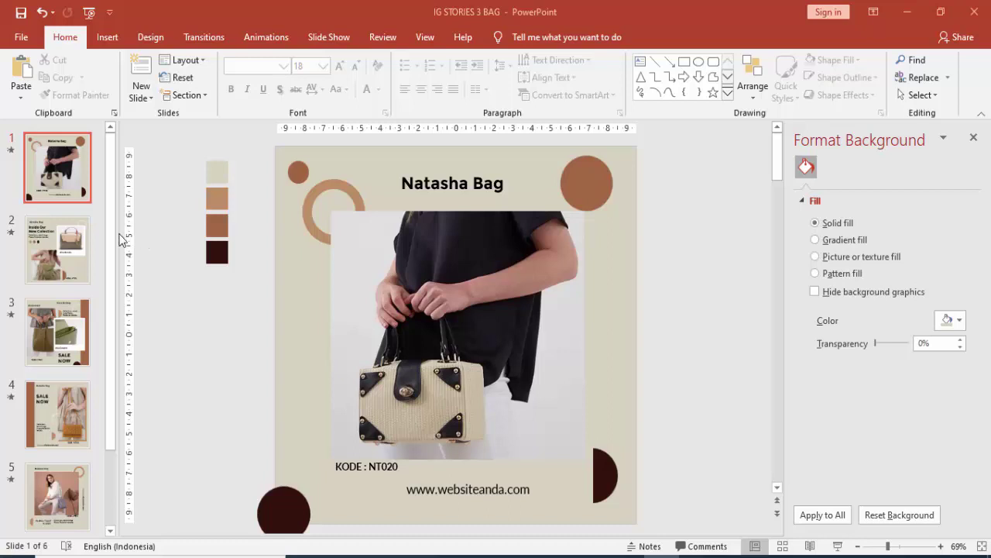
Step: Look over slides 2 and 6 in the thumbnail pane, then return to slide 1
click(70, 256)
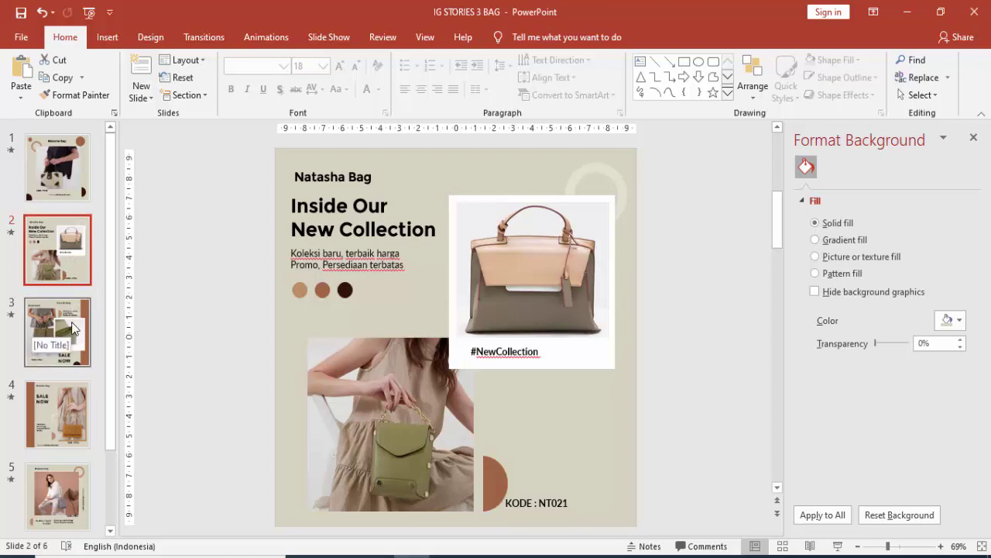
click(71, 172)
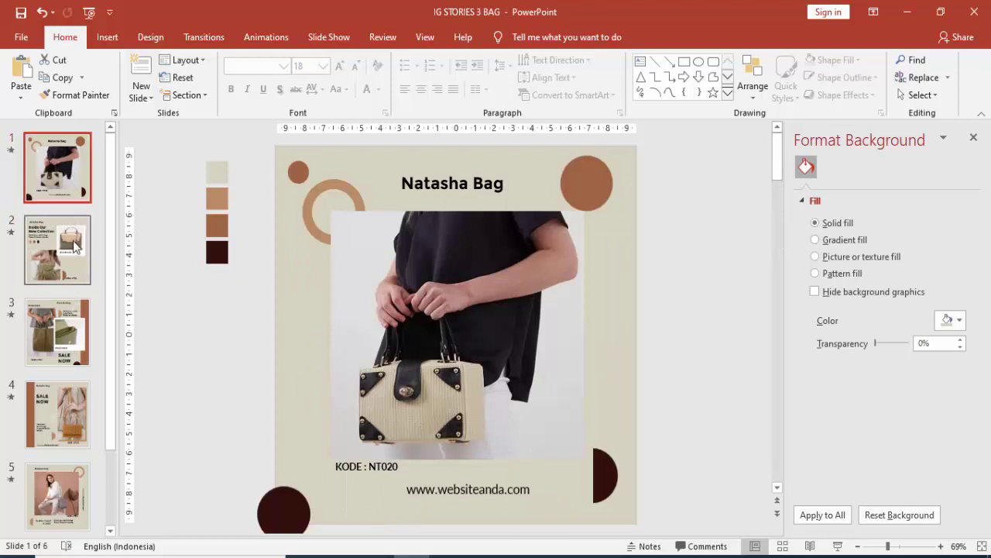
scroll(84, 268, down, 2)
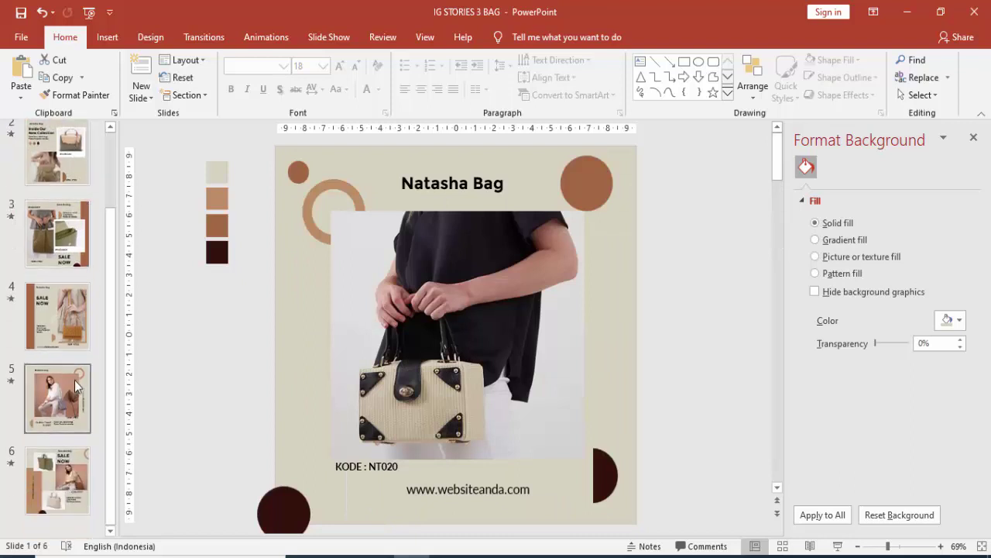
scroll(84, 342, up, 2)
scroll(84, 339, down, 2)
scroll(84, 338, down, 1)
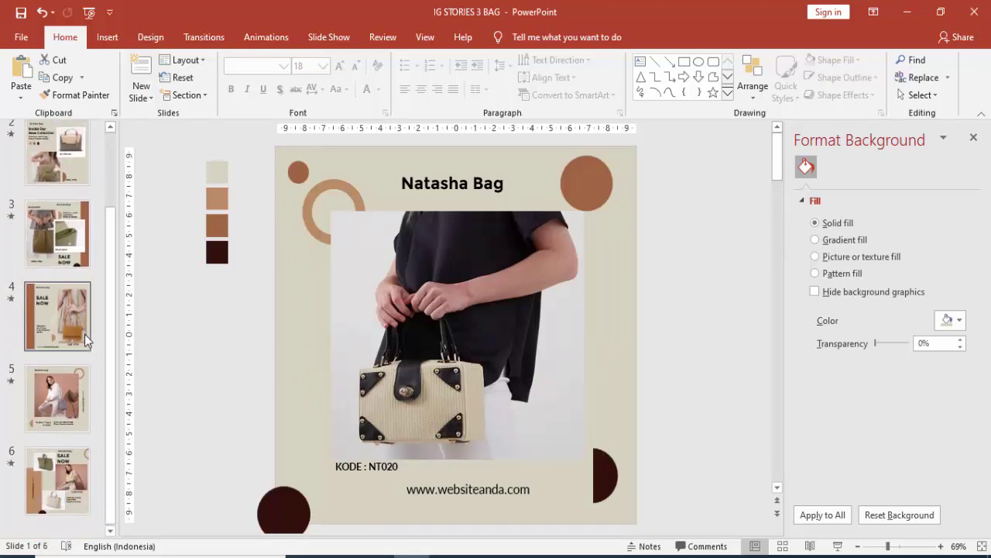
click(78, 473)
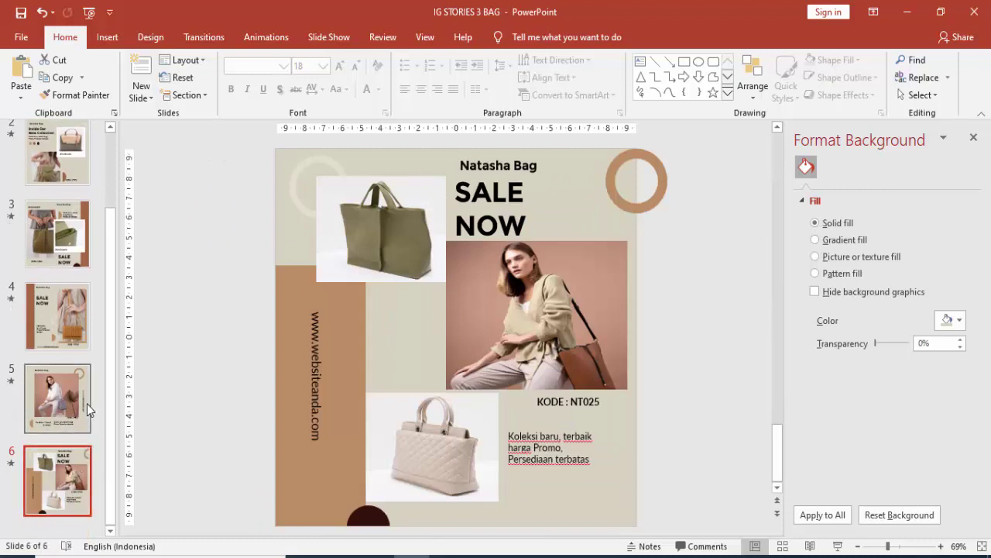
scroll(96, 335, up, 3)
click(70, 181)
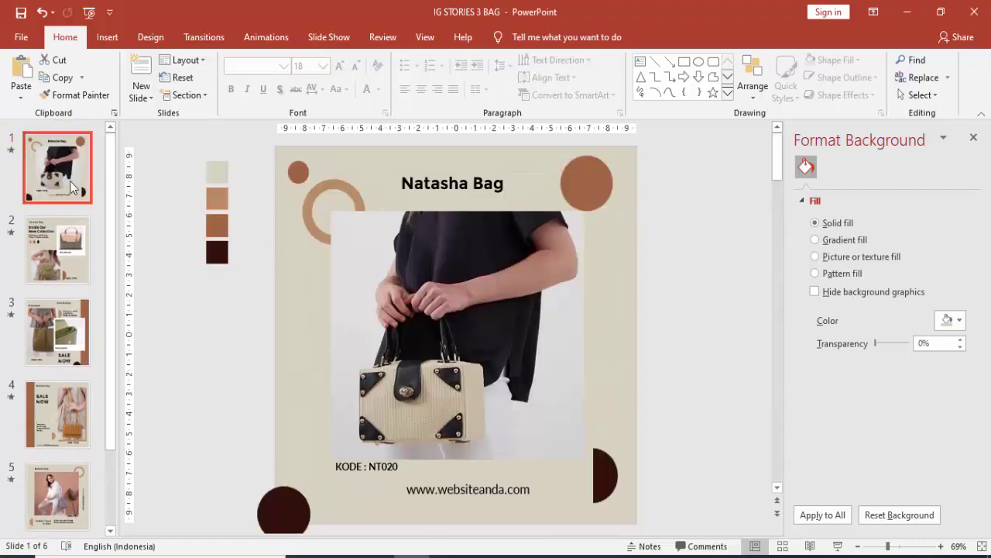
Step: Step through slides 2 to 6 in turn and come back to slide 1
click(71, 225)
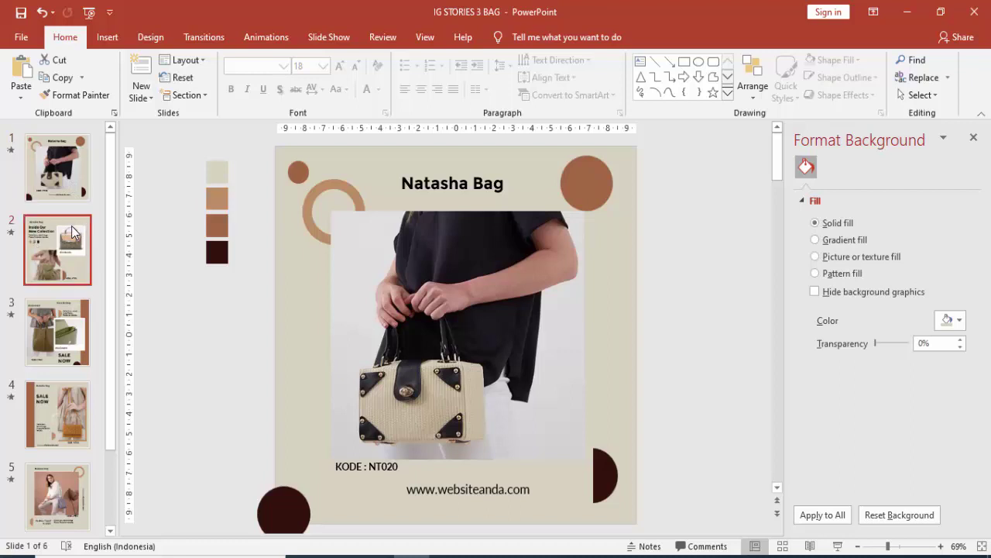
click(84, 339)
click(89, 405)
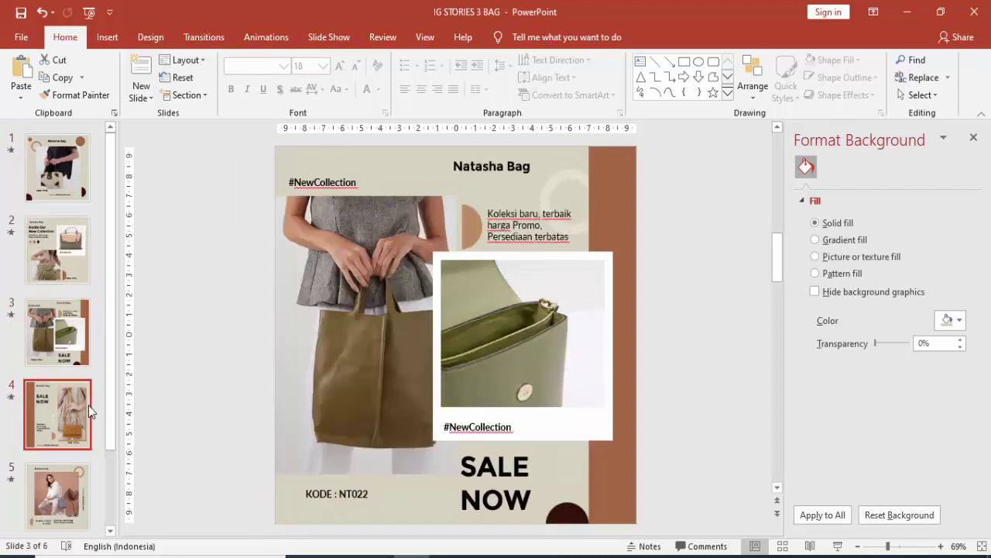
click(84, 472)
scroll(95, 502, down, 1)
scroll(94, 503, down, 1)
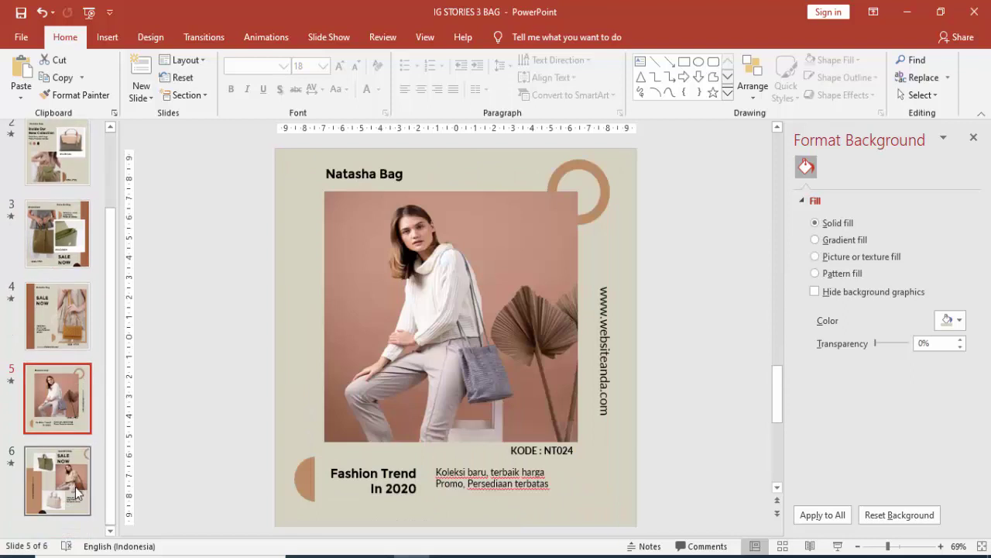
click(85, 488)
scroll(71, 225, up, 3)
click(57, 176)
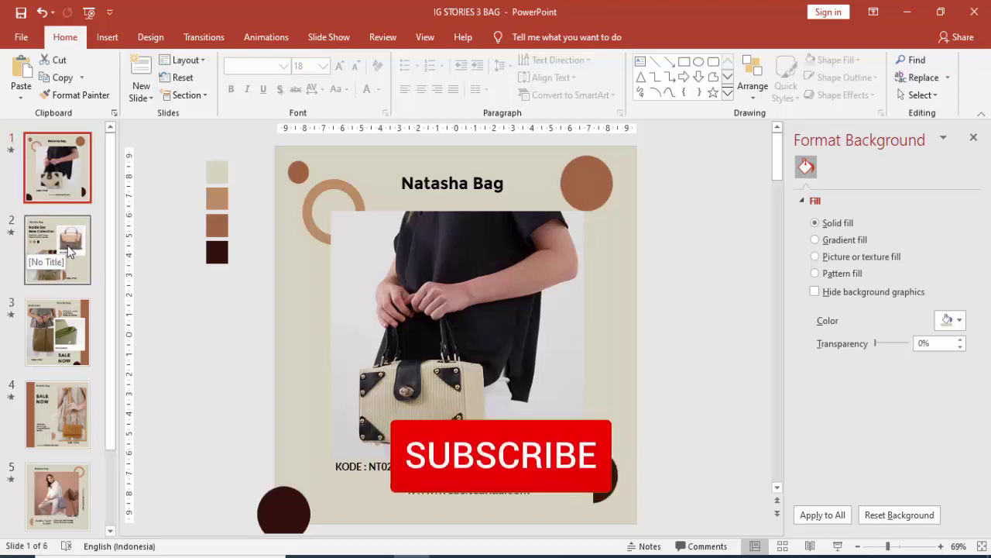
click(70, 251)
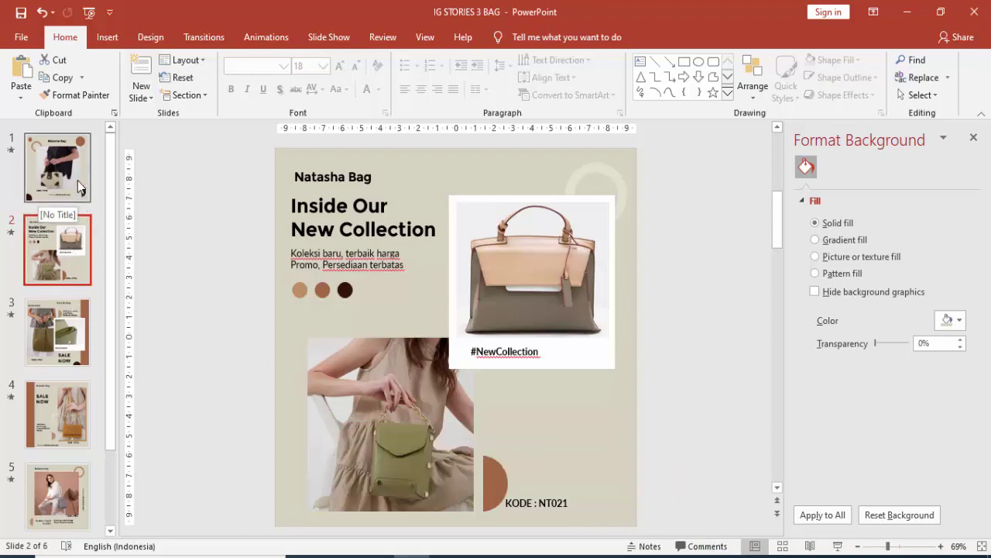
click(77, 180)
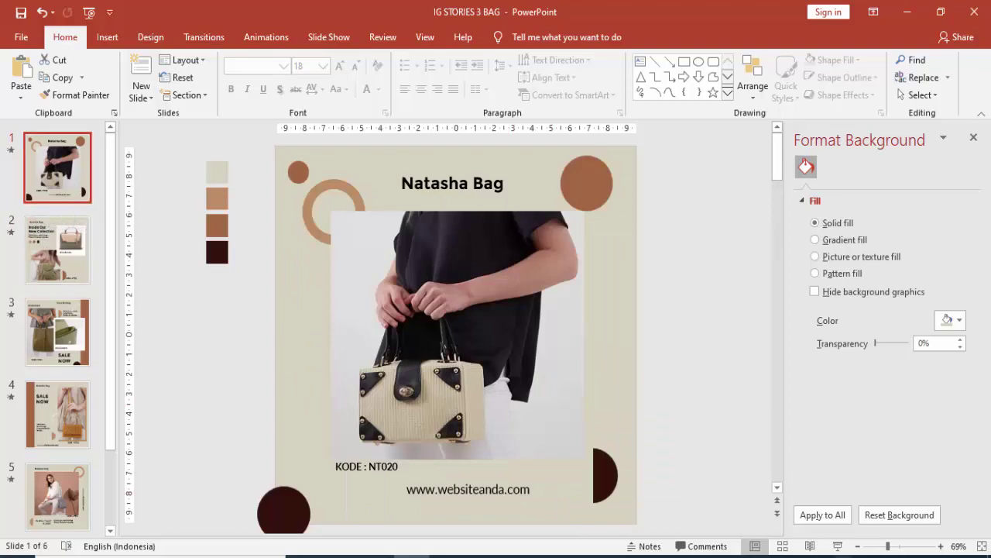
Step: Play the six slides as a full-screen show through to the end and exit
click(838, 546)
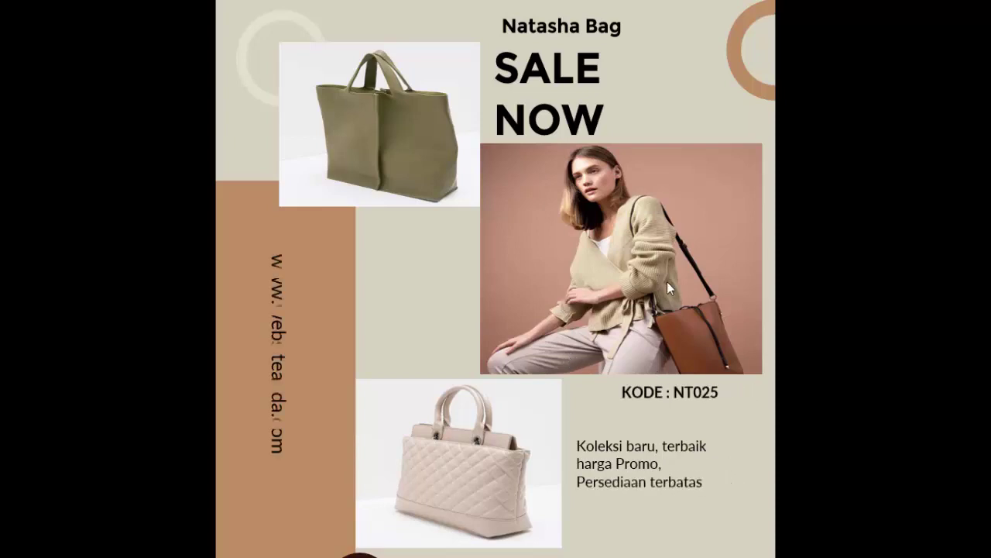
click(609, 335)
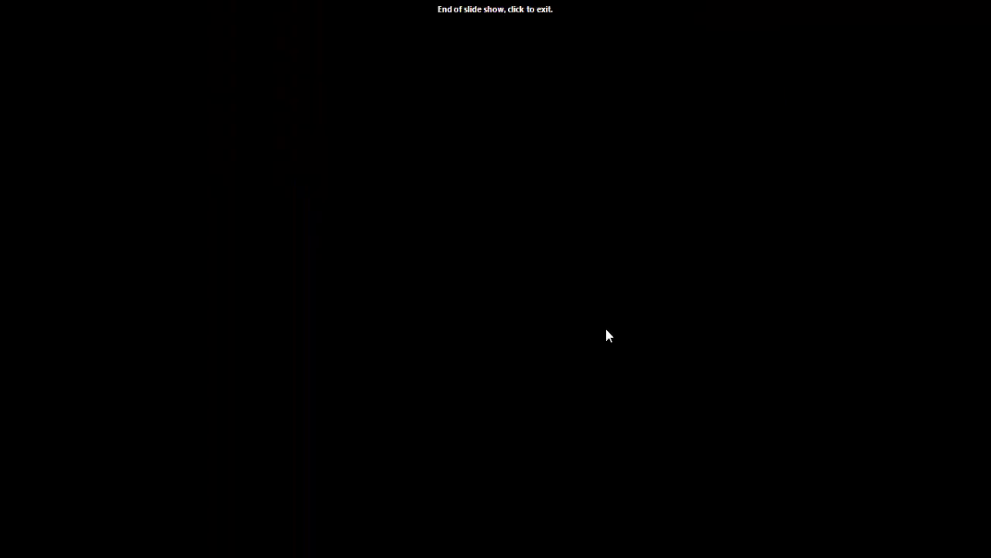
click(540, 323)
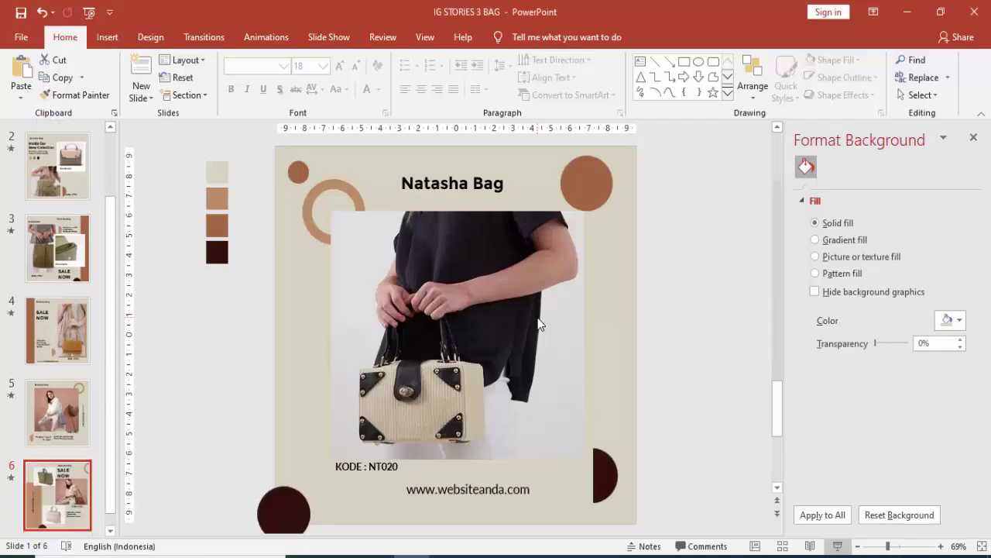
Step: Show slide 1 in the editor and close the Format Background pane
scroll(75, 141, up, 2)
click(75, 141)
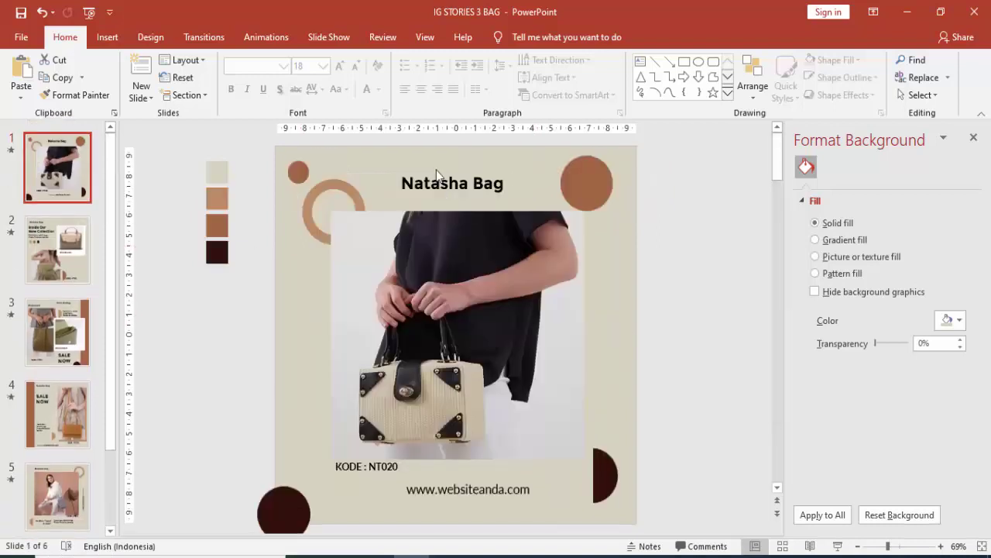
click(975, 138)
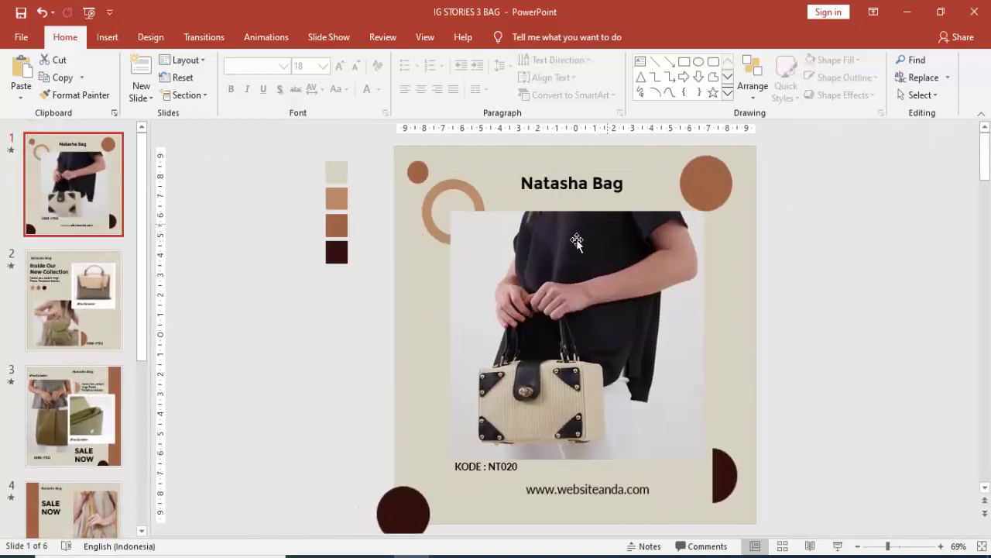
Step: Select the bag photo, Natasha Bag title, ring and each circle on slide 1 to check them
click(519, 250)
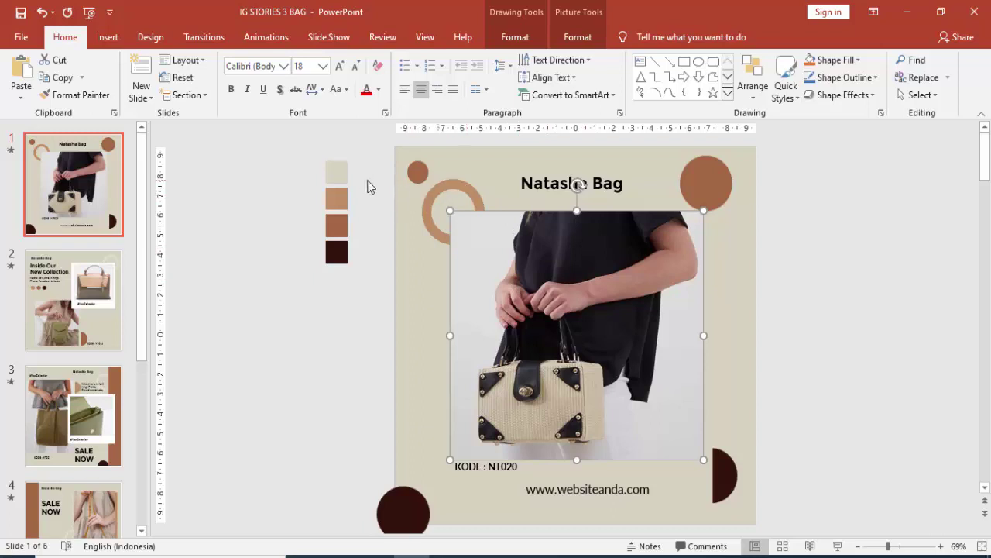
click(307, 165)
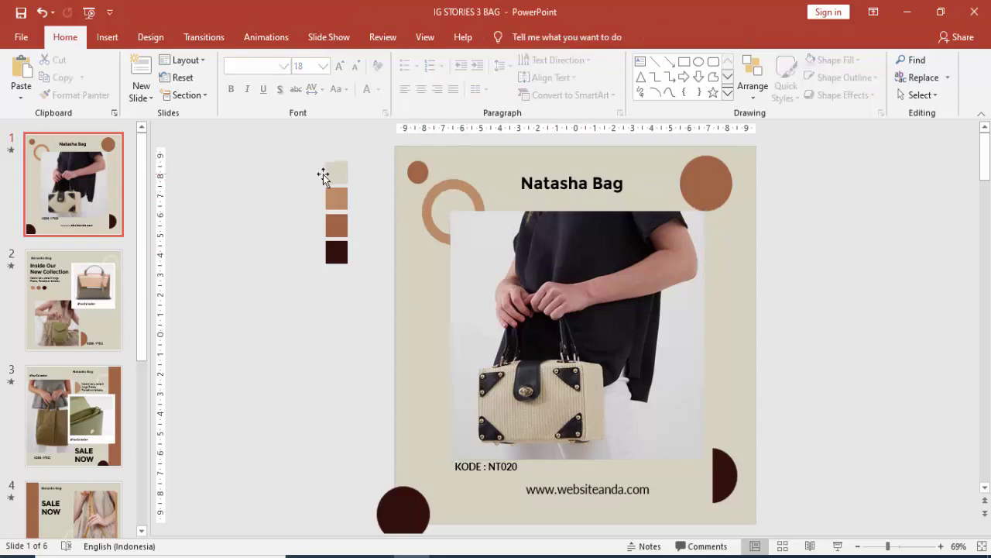
click(517, 172)
click(482, 163)
click(455, 189)
click(415, 170)
click(703, 174)
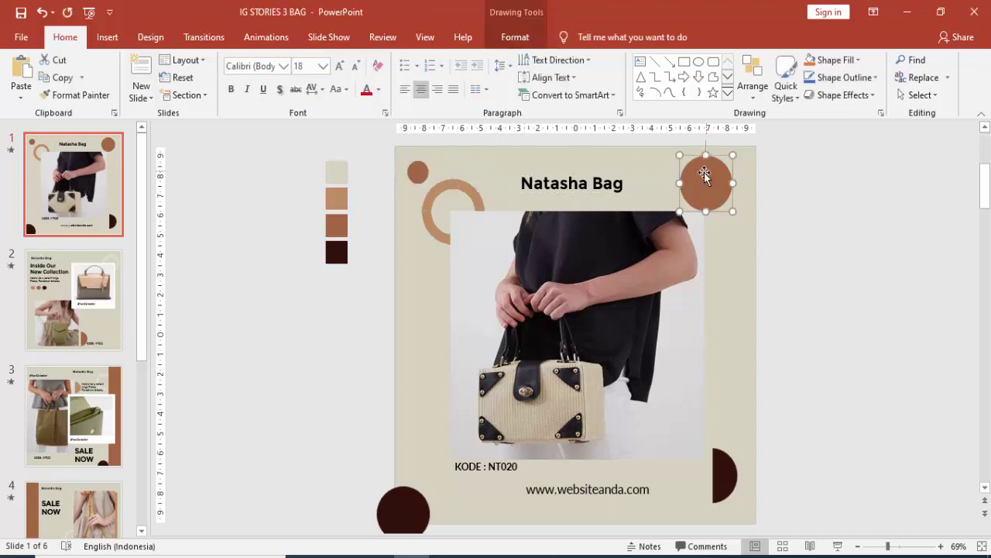
click(728, 457)
click(409, 505)
click(764, 376)
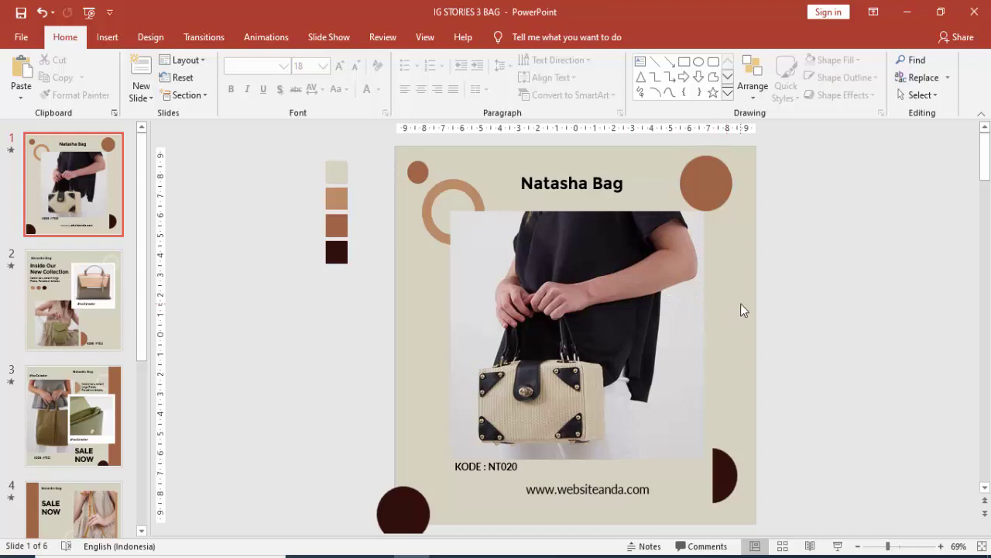
Step: Open Format Picture for the bag photo, then show the top beige swatch's Fill & Line settings
right_click(740, 304)
click(856, 281)
click(686, 353)
right_click(632, 336)
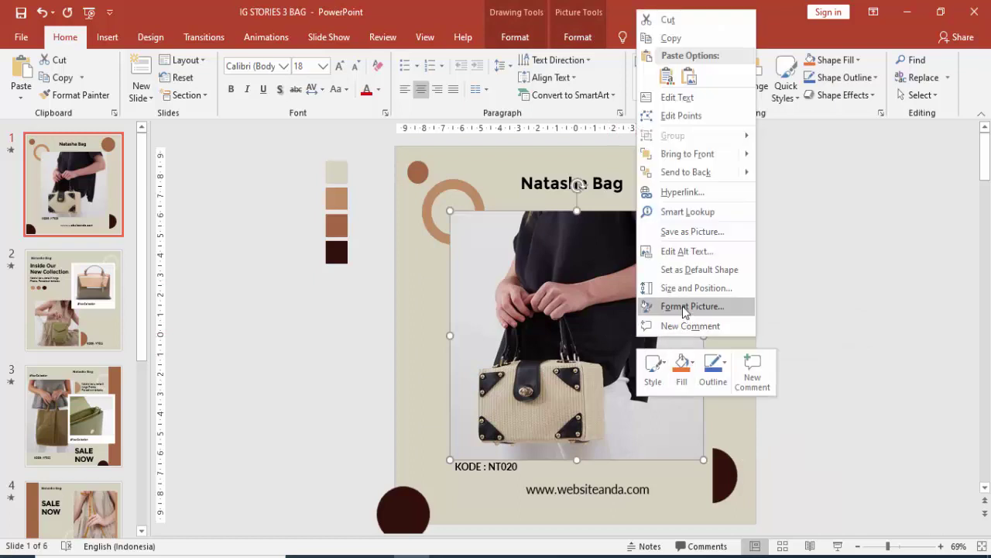
click(684, 307)
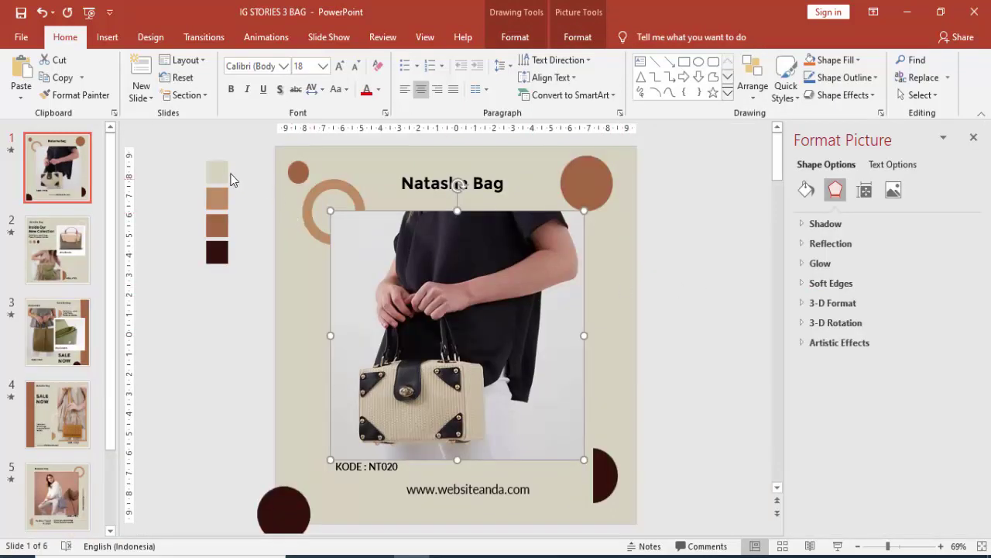
click(211, 178)
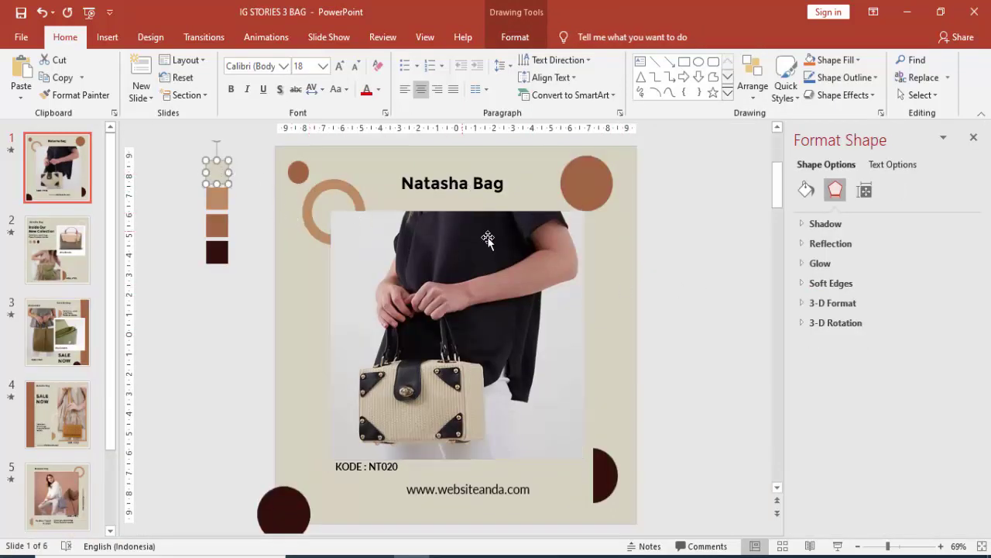
click(806, 192)
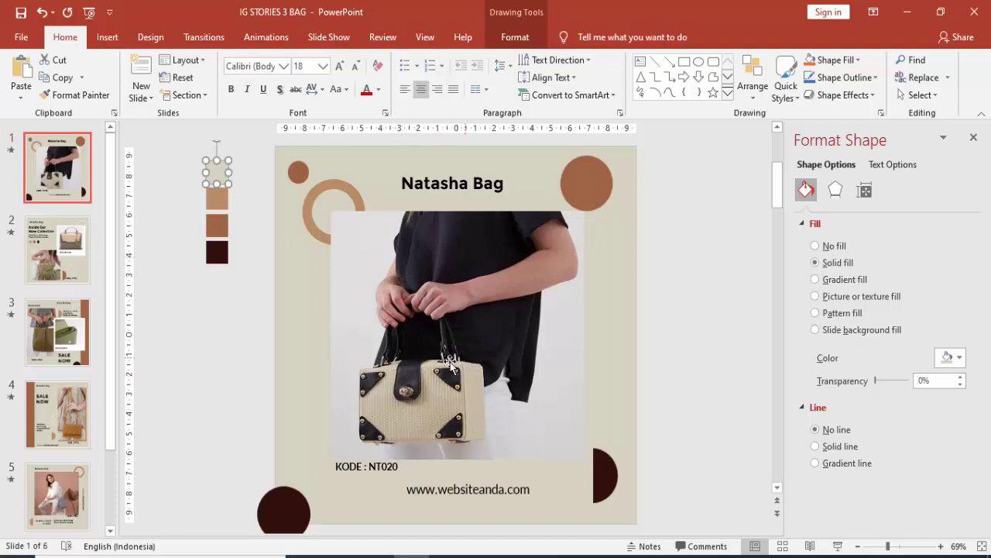
Step: Eyedropper the bag handle's dark colour into the top swatch
click(951, 358)
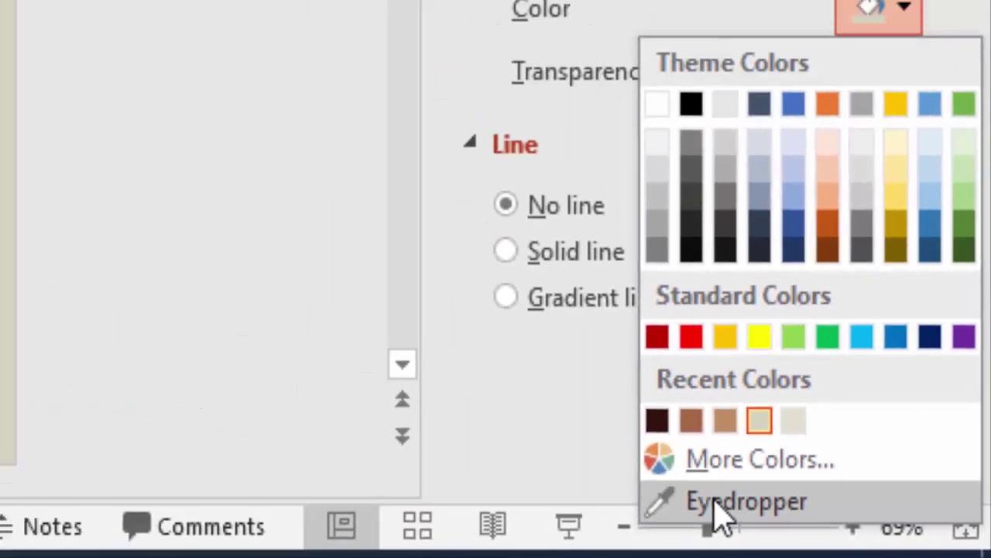
click(721, 507)
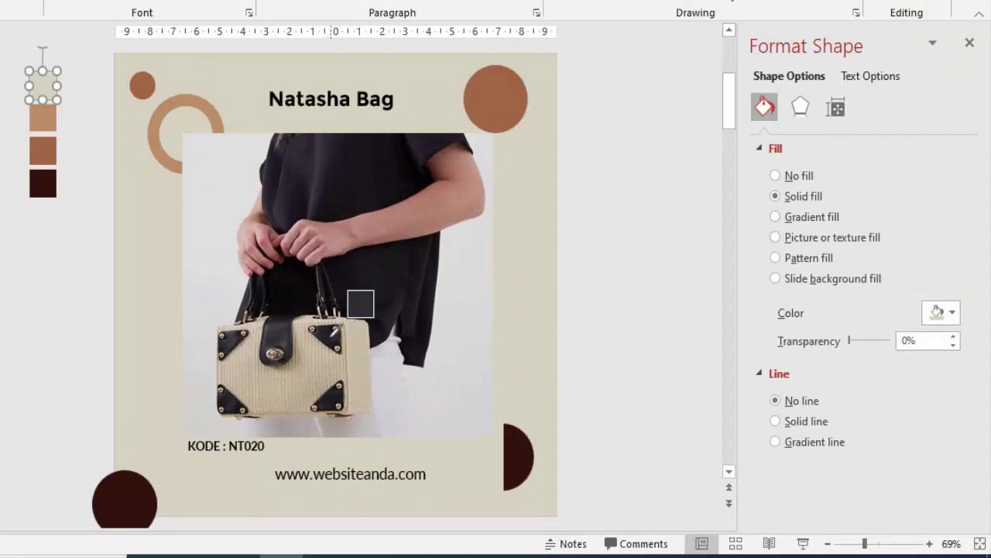
mouse_move(334, 332)
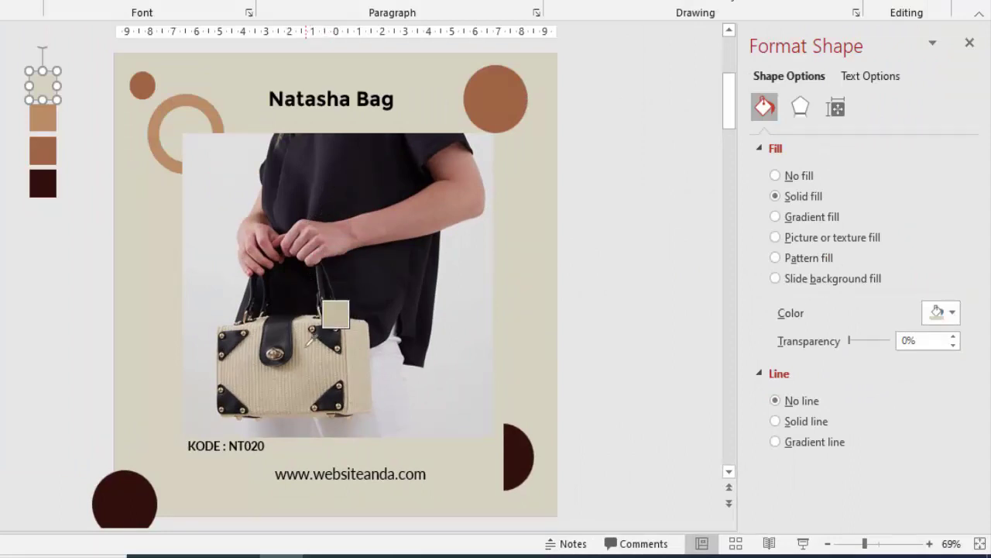
click(327, 329)
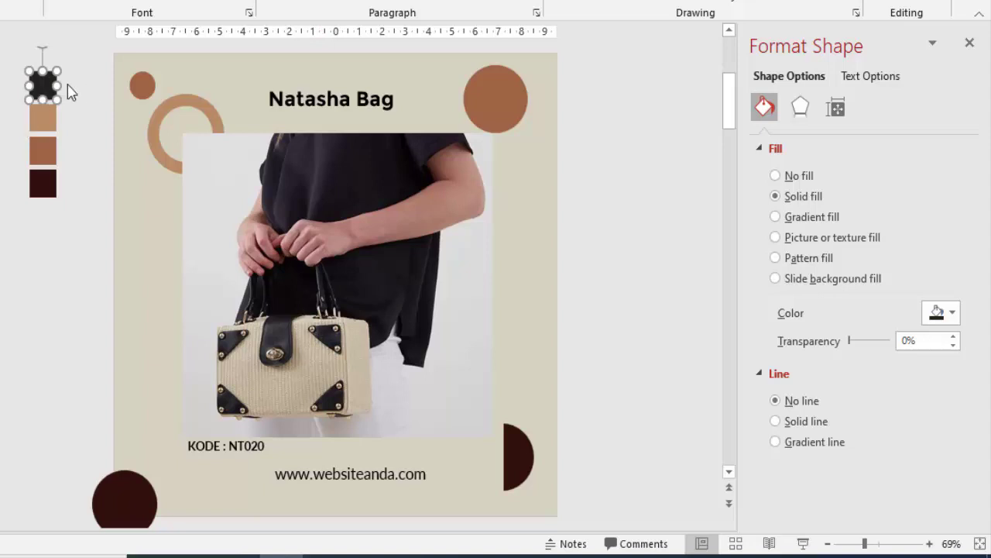
Step: Fill the second swatch with the model's skin tone using the eyedropper
click(937, 313)
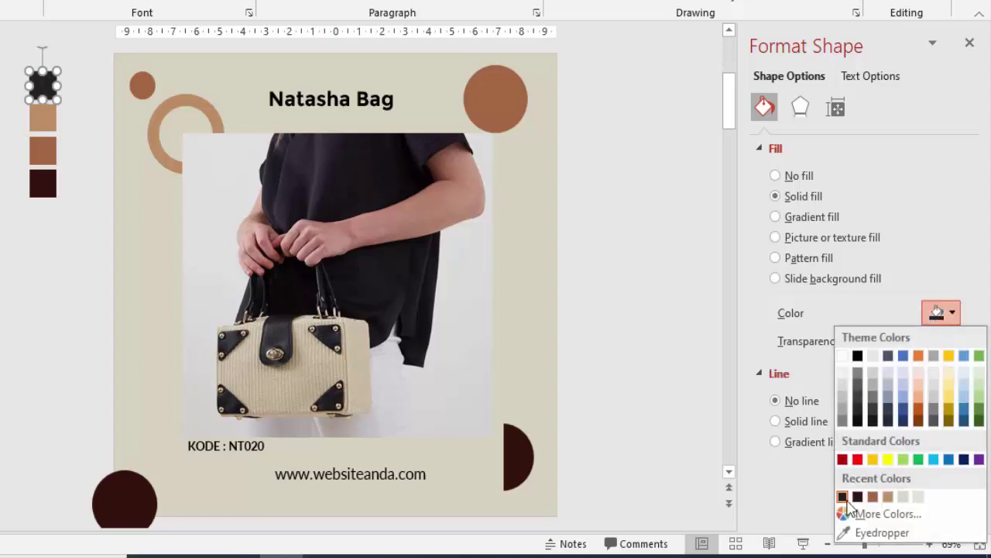
click(46, 118)
click(45, 118)
click(937, 313)
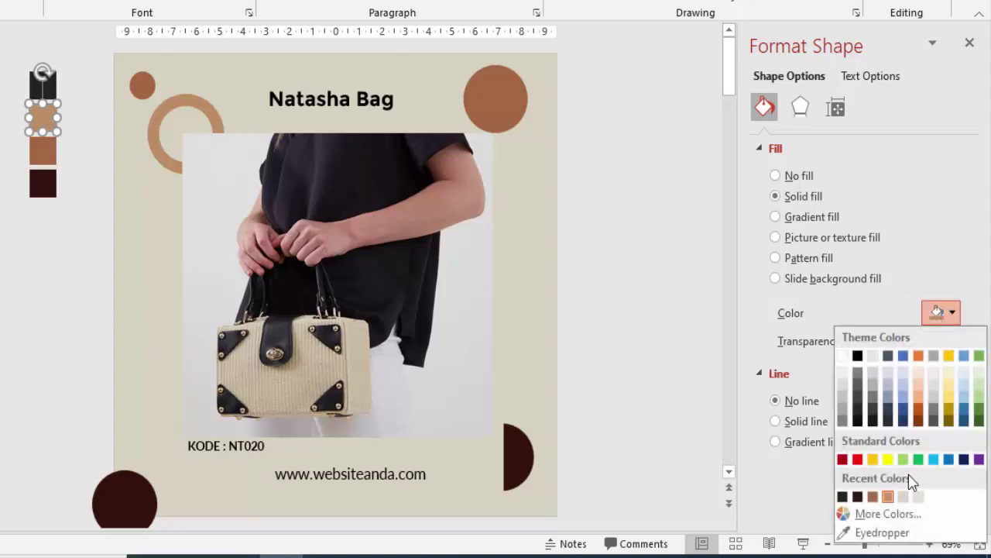
click(883, 531)
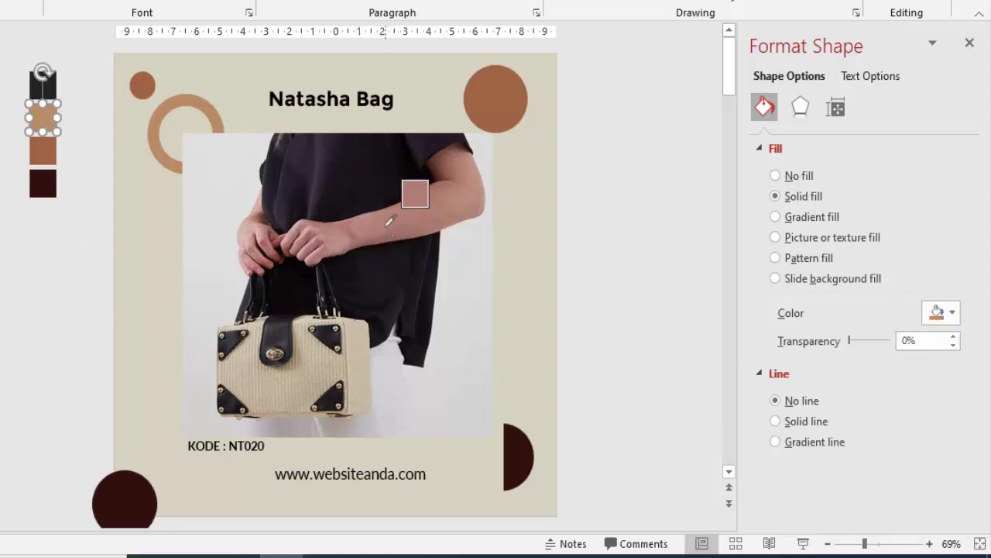
click(390, 223)
click(930, 311)
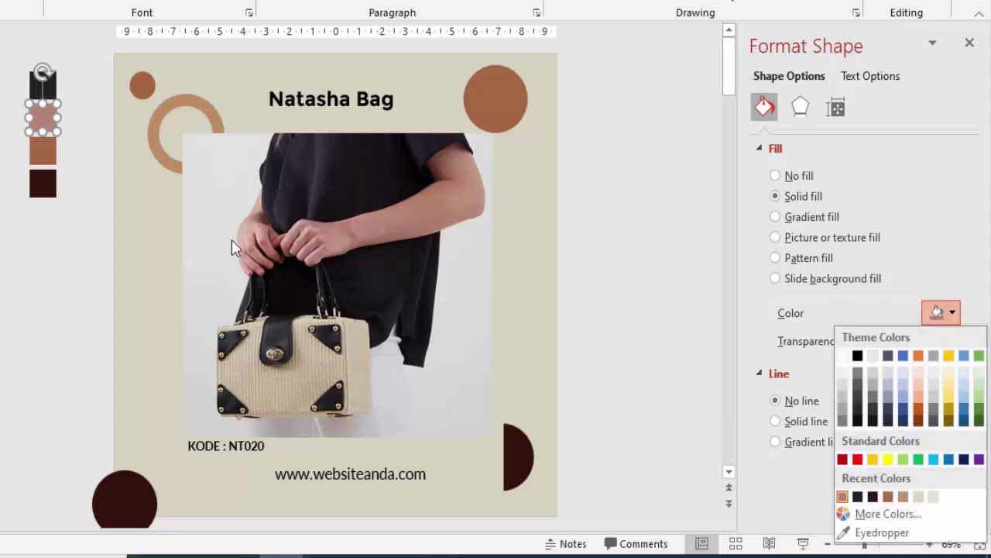
click(69, 226)
Step: Select the brown ring and each brown and dark circle on slide 1 to inspect them
click(499, 96)
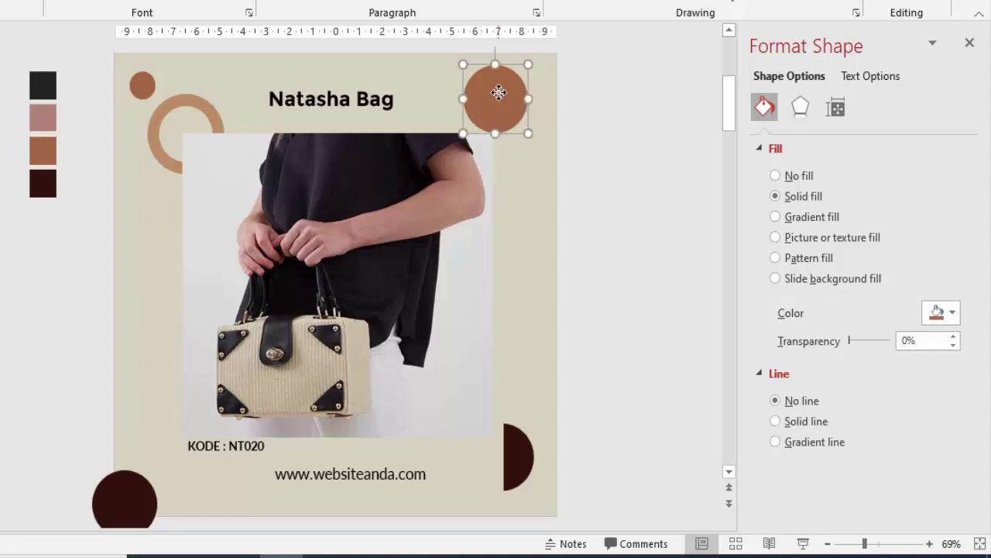
click(551, 172)
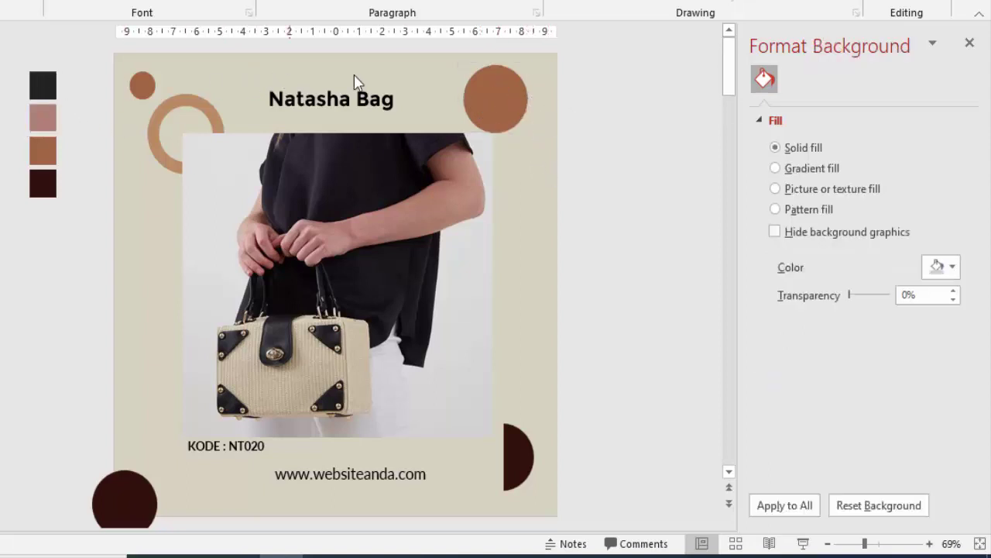
click(193, 99)
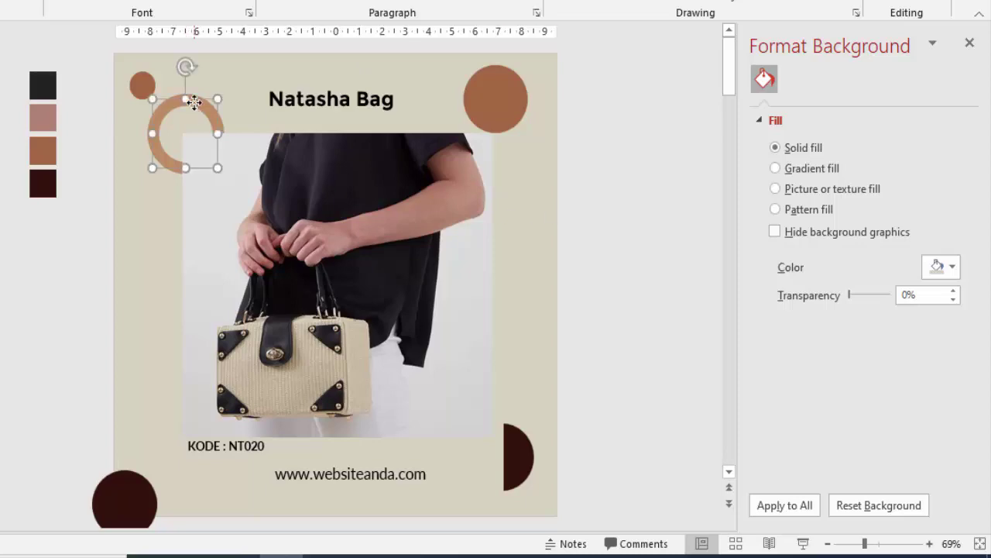
click(143, 85)
click(504, 128)
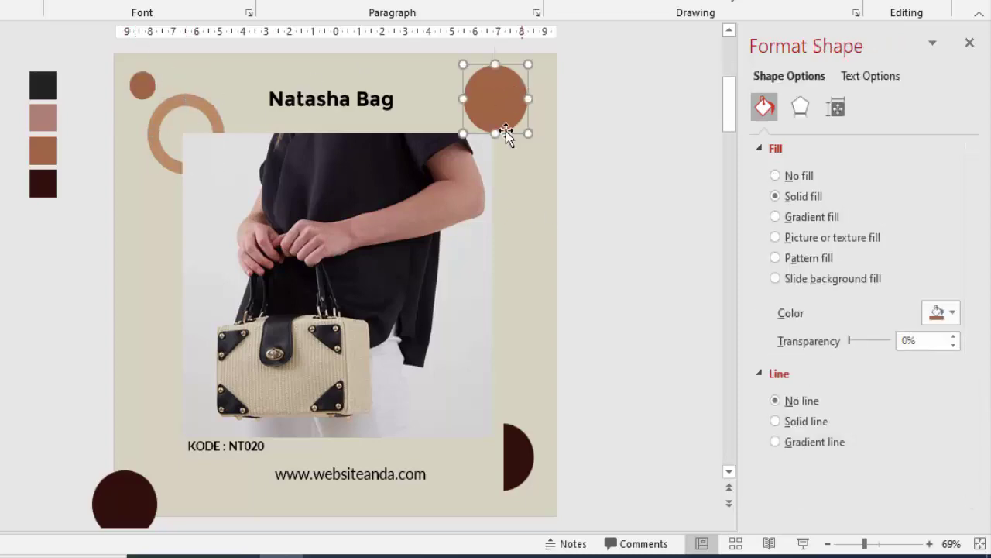
click(523, 457)
click(124, 500)
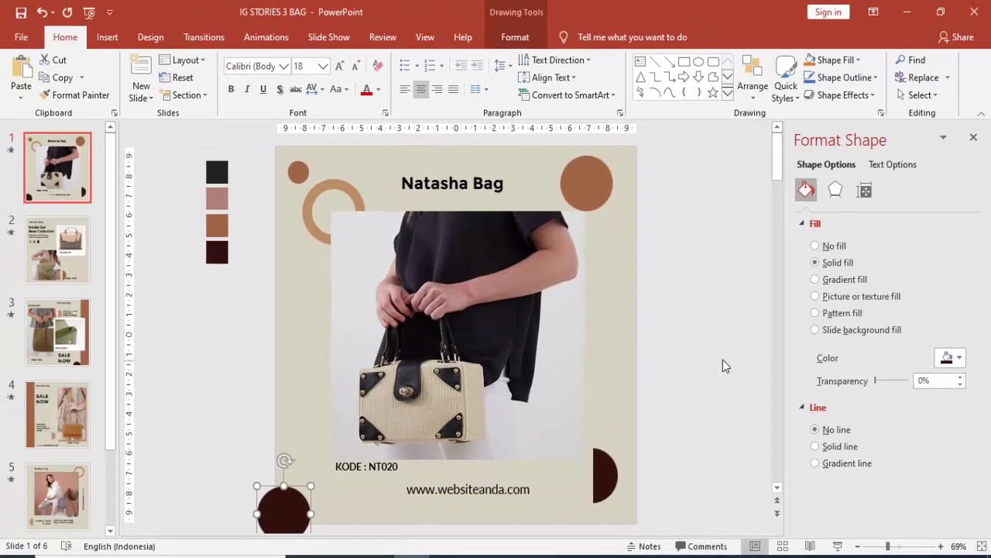
Step: Check the circles' fill in the Color palette, then select slide 3's inset green bag photo
click(946, 358)
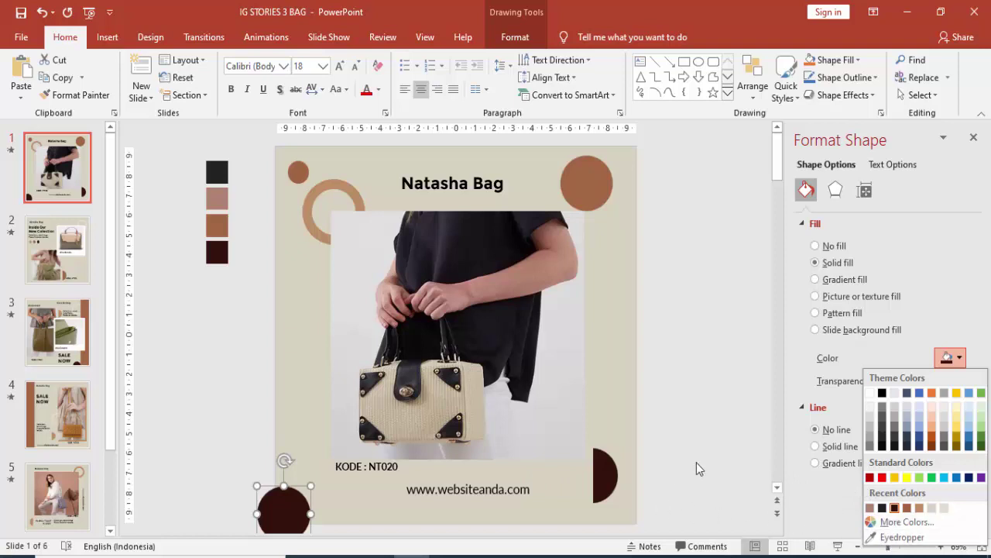
click(90, 350)
click(90, 350)
click(497, 334)
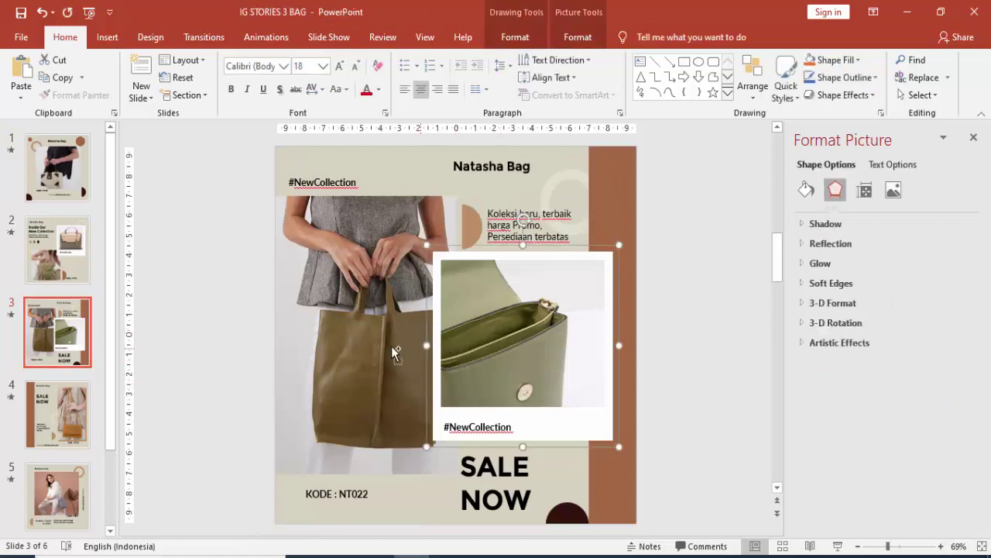
Step: Paste the green bag photo onto slide 1 and move it to the right side
click(58, 167)
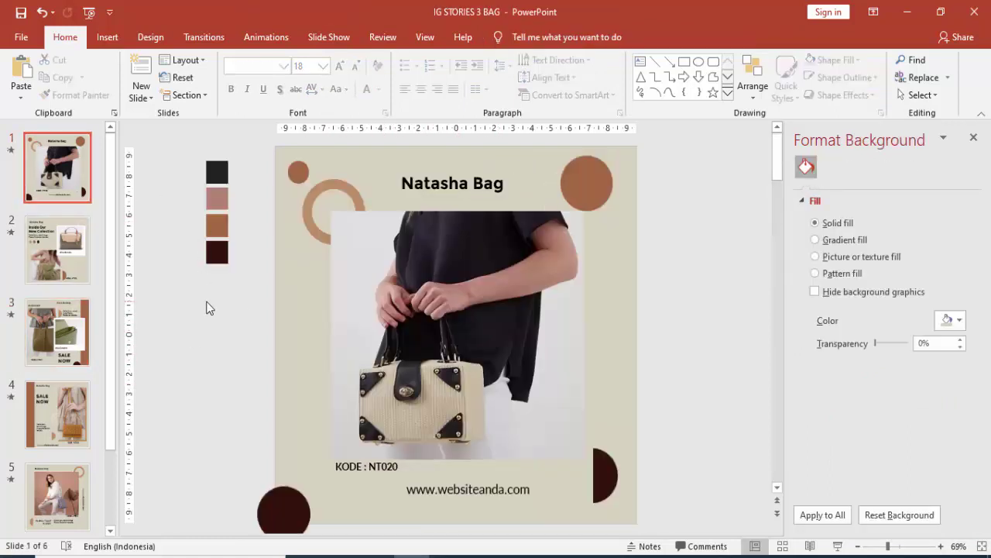
key(ctrl+v)
drag(459, 340, 607, 336)
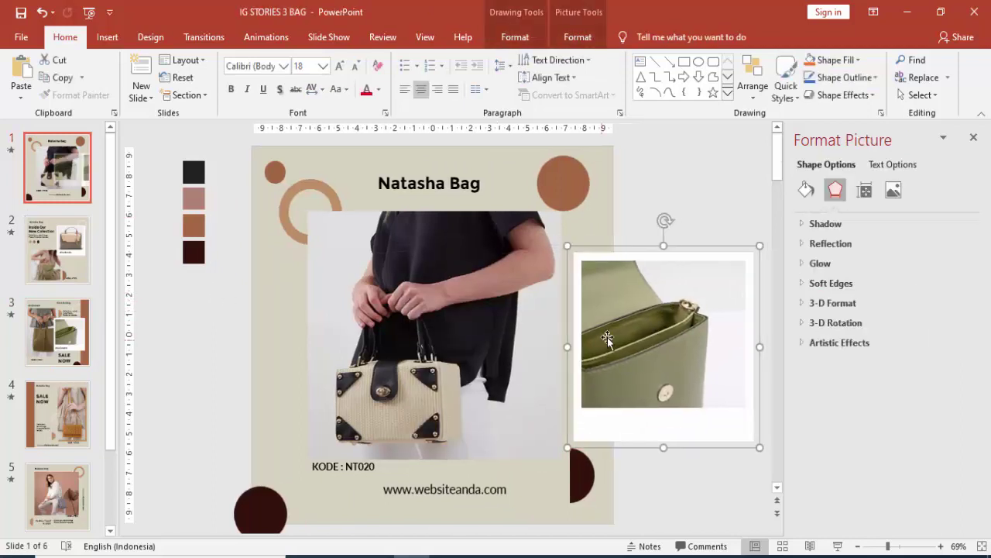
Step: Eyedropper sage green from the pasted bag into the fourth swatch
click(199, 252)
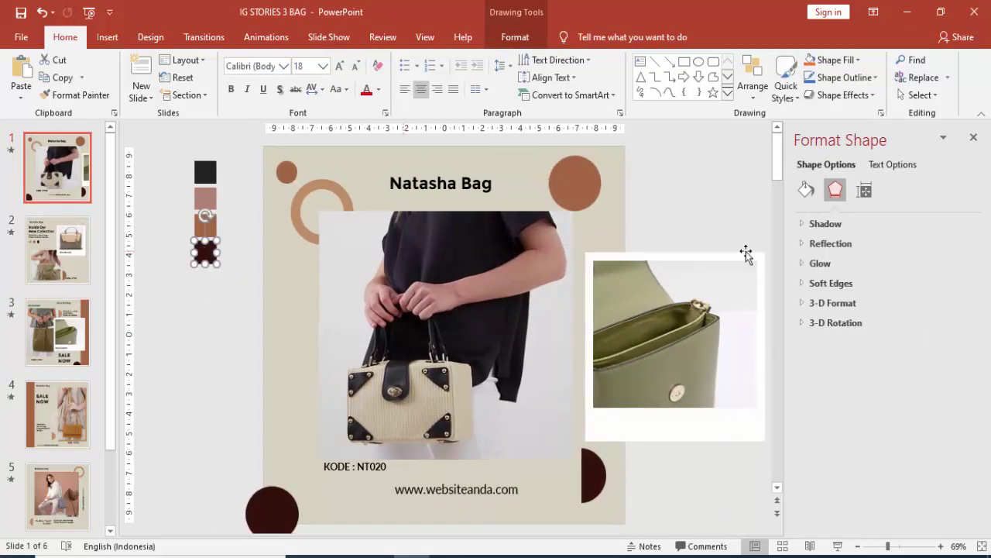
click(807, 189)
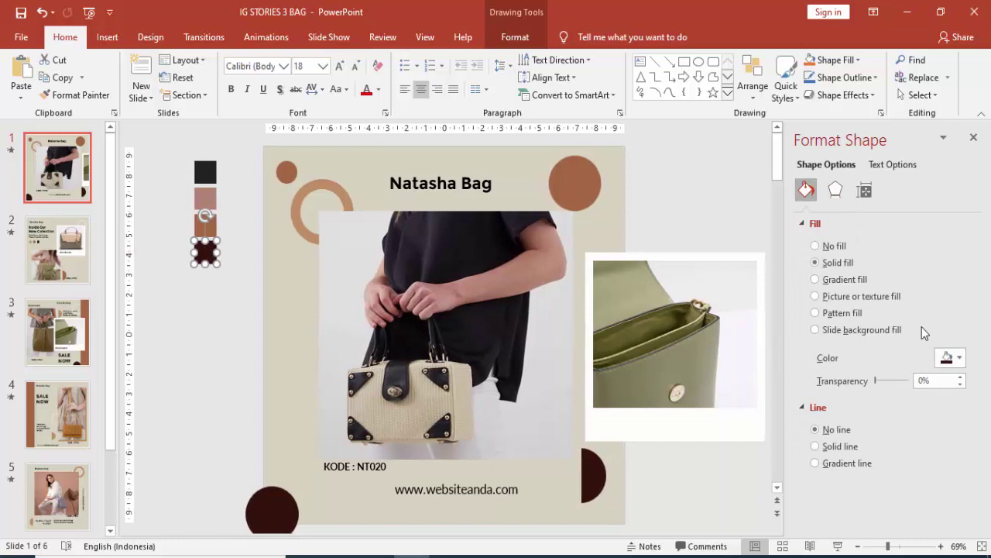
click(951, 358)
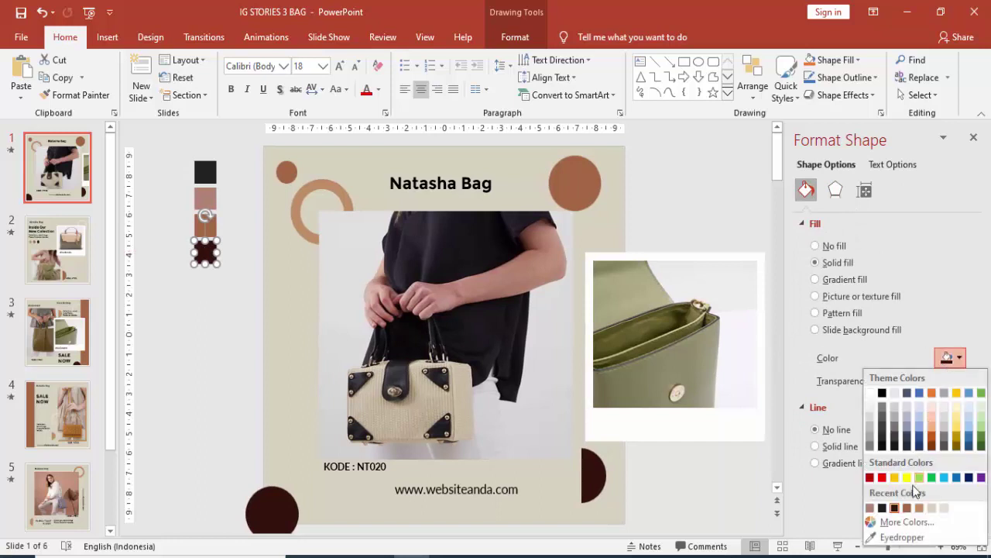
click(879, 537)
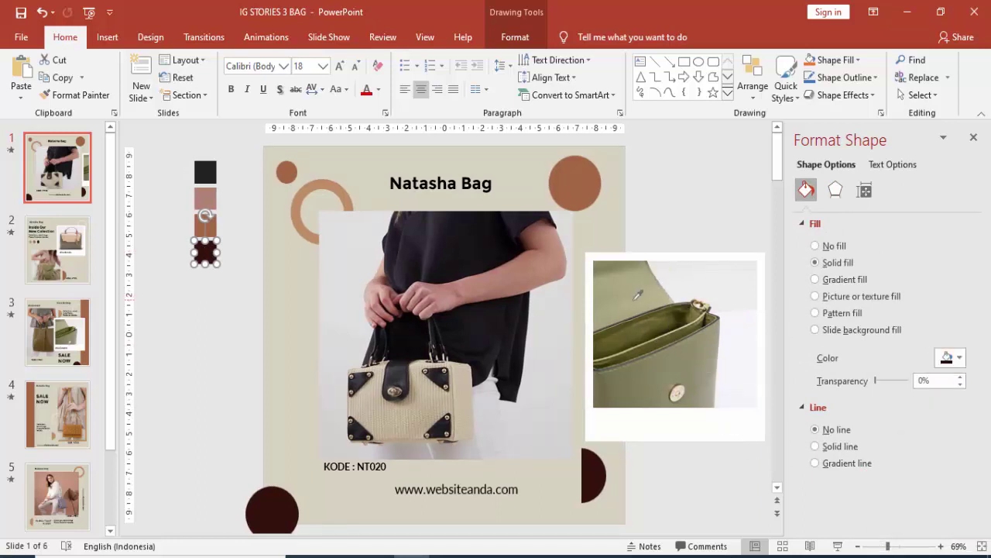
click(636, 297)
click(597, 301)
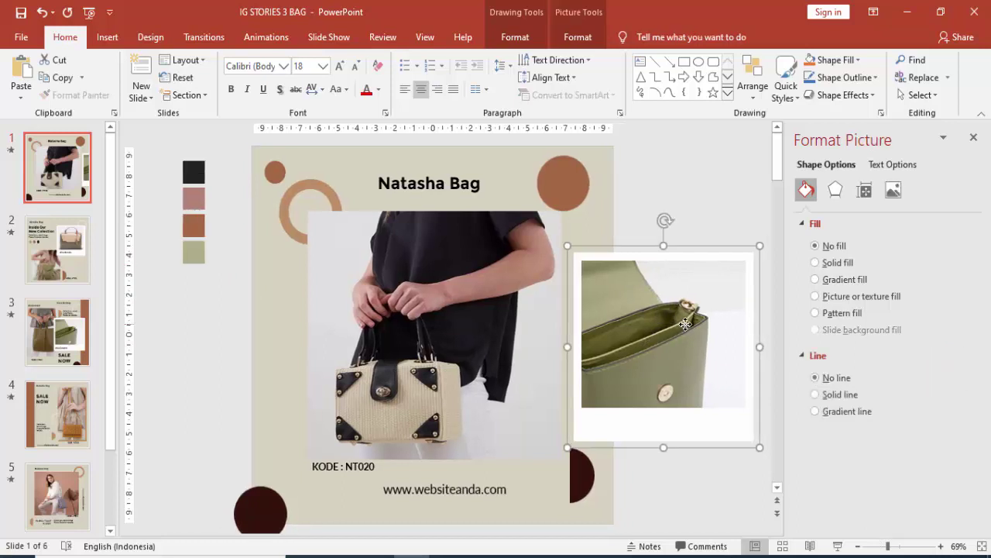
Step: Delete the temporary green bag photo and check the sage swatch's fill colour
key(Delete)
click(224, 258)
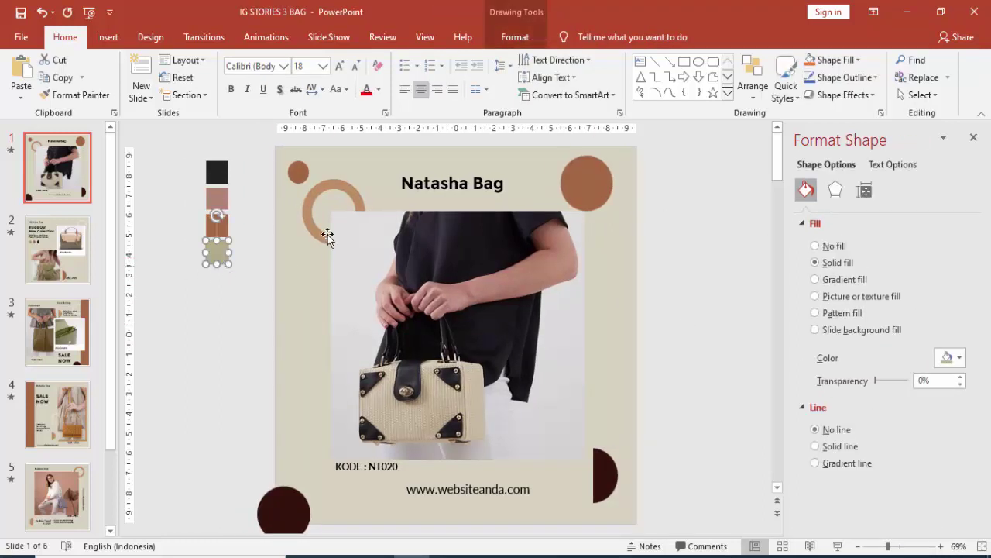
click(959, 358)
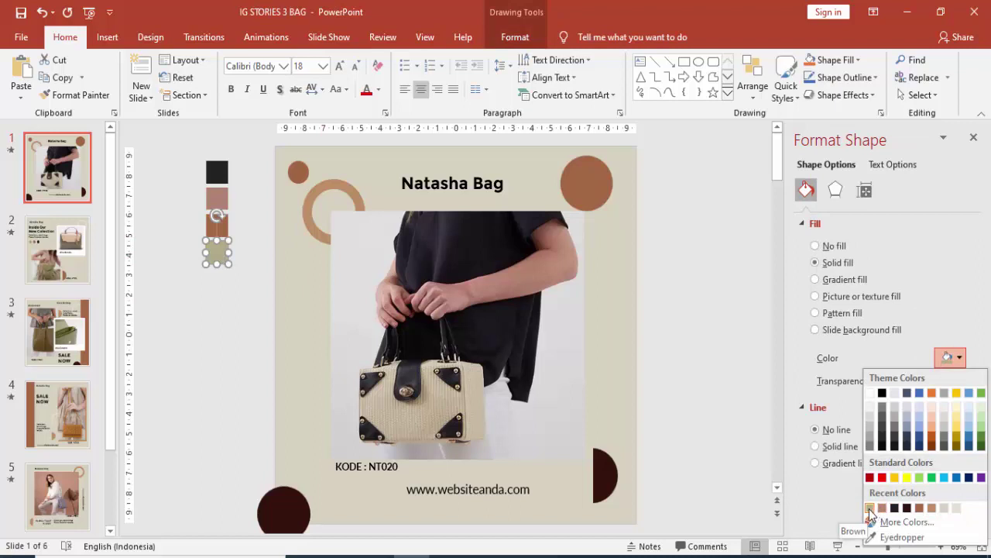
click(580, 172)
Step: Recolour the large top-right circle sage green from Recent Colors
click(580, 173)
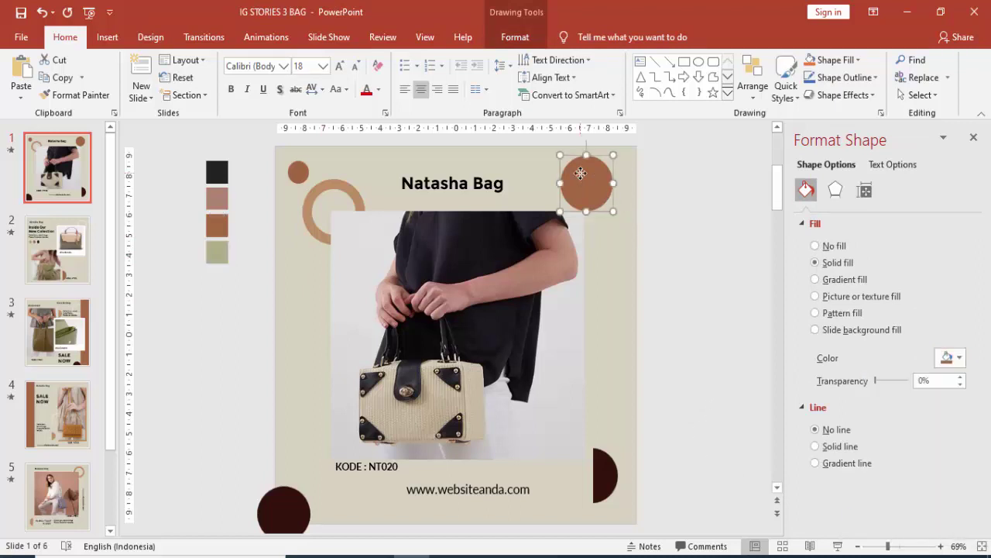
click(959, 357)
click(870, 507)
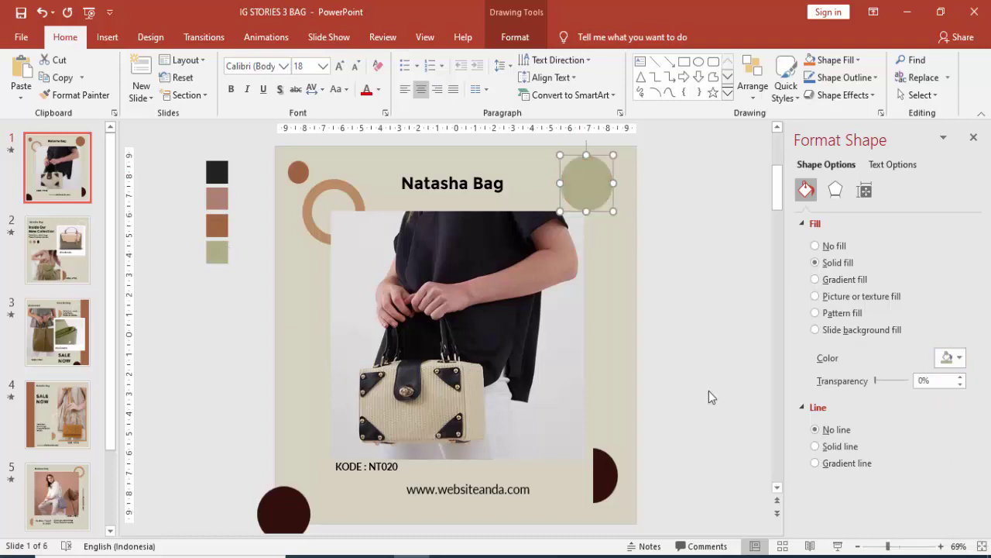
click(688, 339)
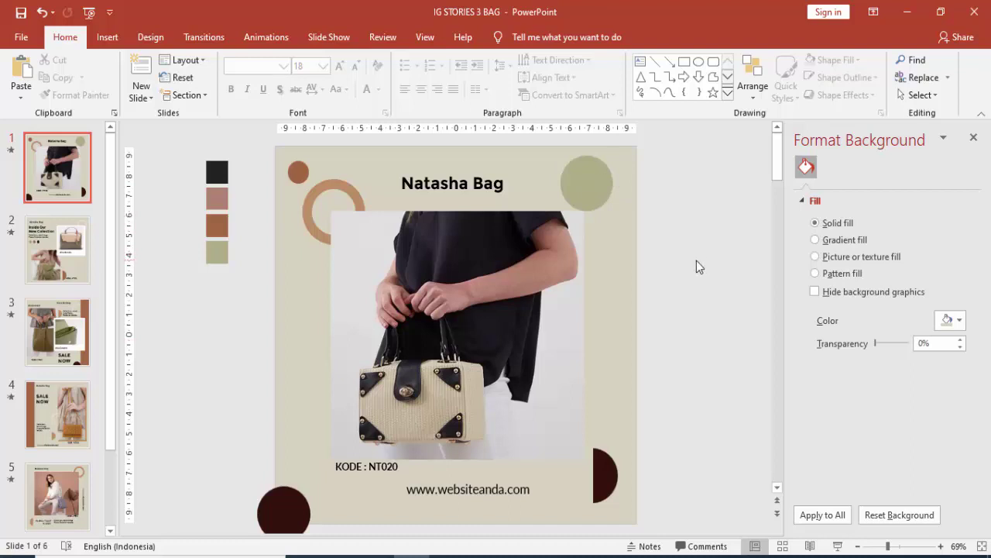
Step: Open the main photo's Format Picture fill settings and start inserting a picture from a file
click(526, 243)
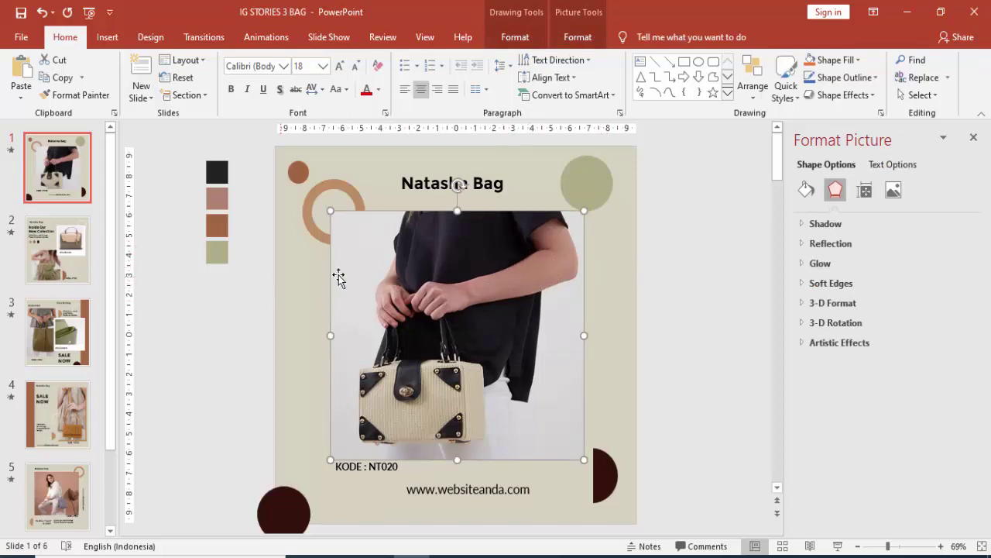
key(Escape)
click(422, 231)
right_click(513, 310)
click(555, 524)
click(806, 191)
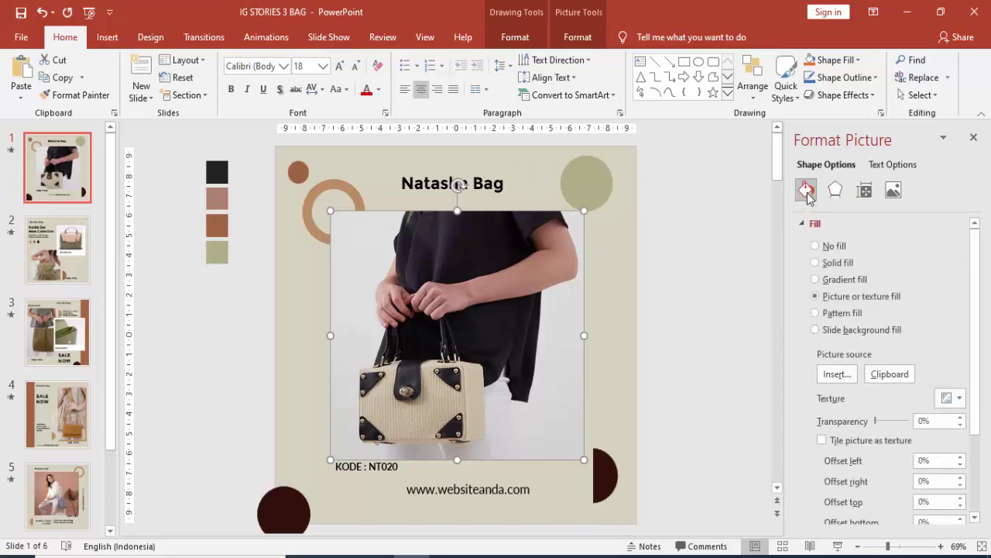
click(837, 375)
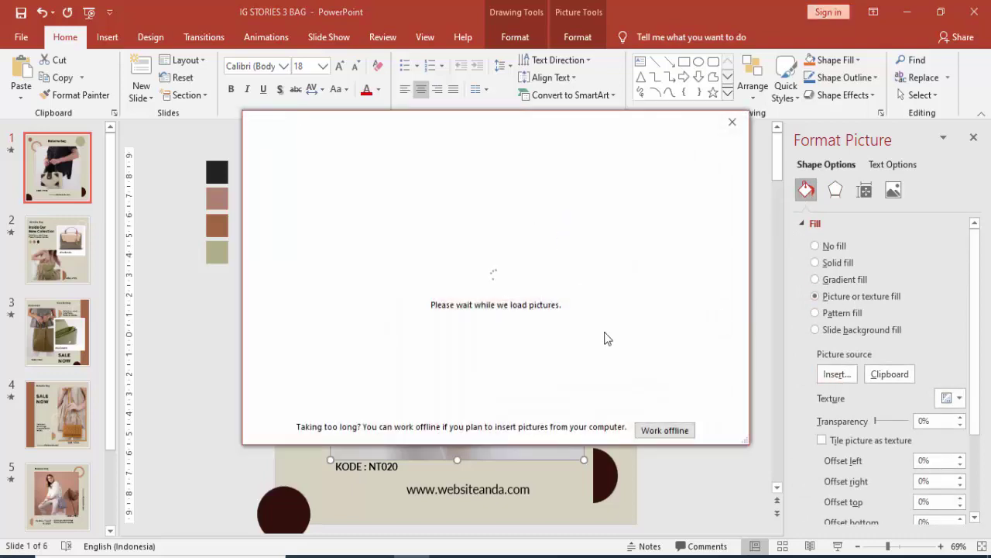
click(348, 199)
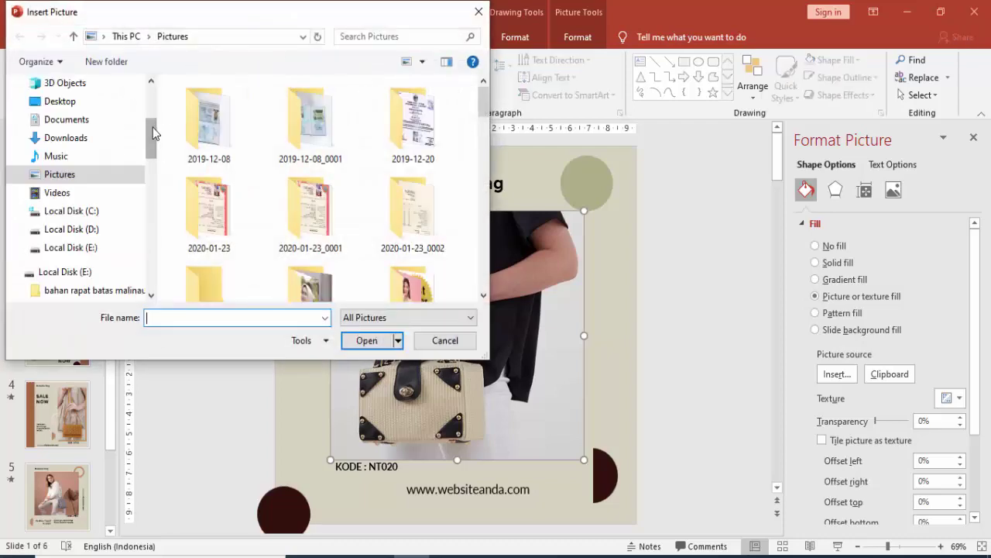
Step: Browse to the IMAGE\BAG folder and fill the frame with the green bag photo
drag(153, 133, 153, 263)
click(124, 212)
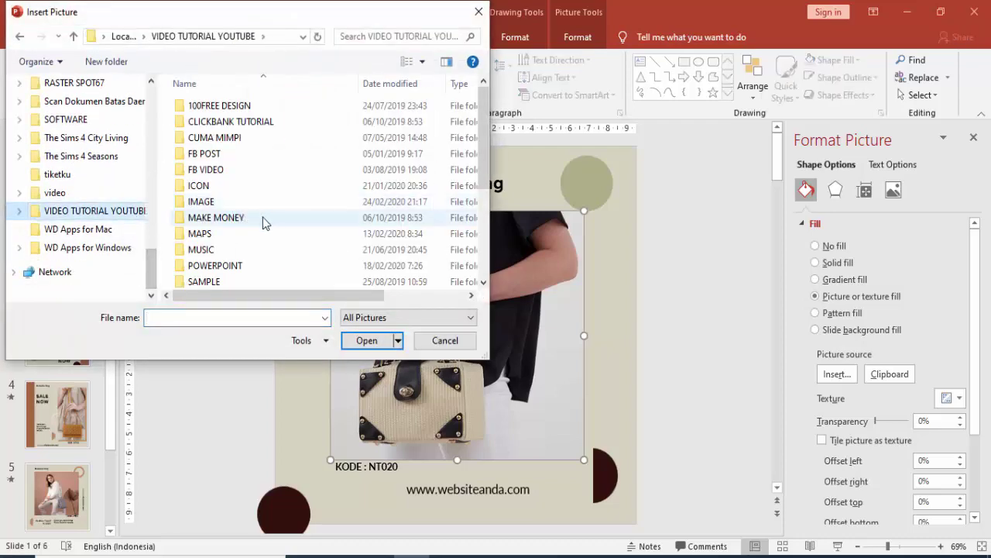
double_click(233, 202)
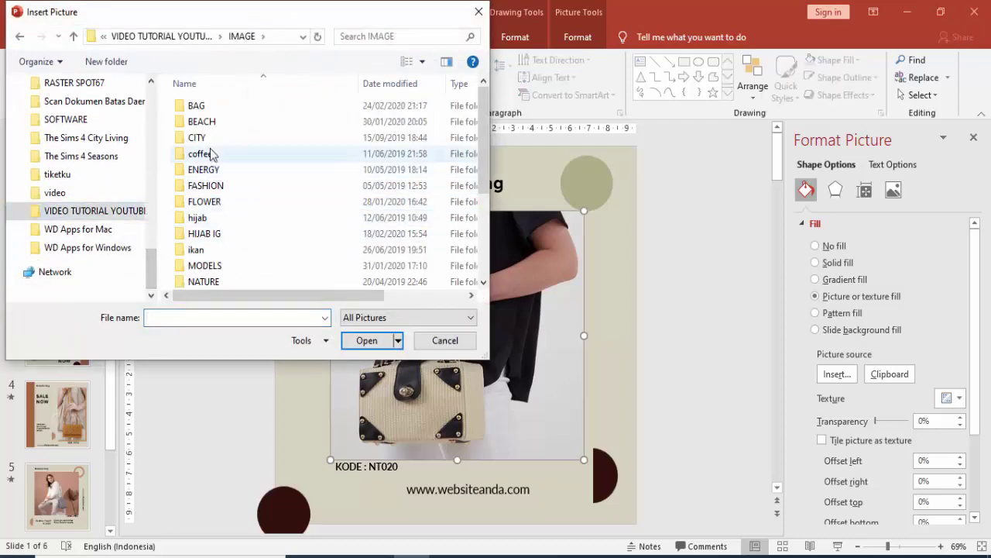
double_click(208, 107)
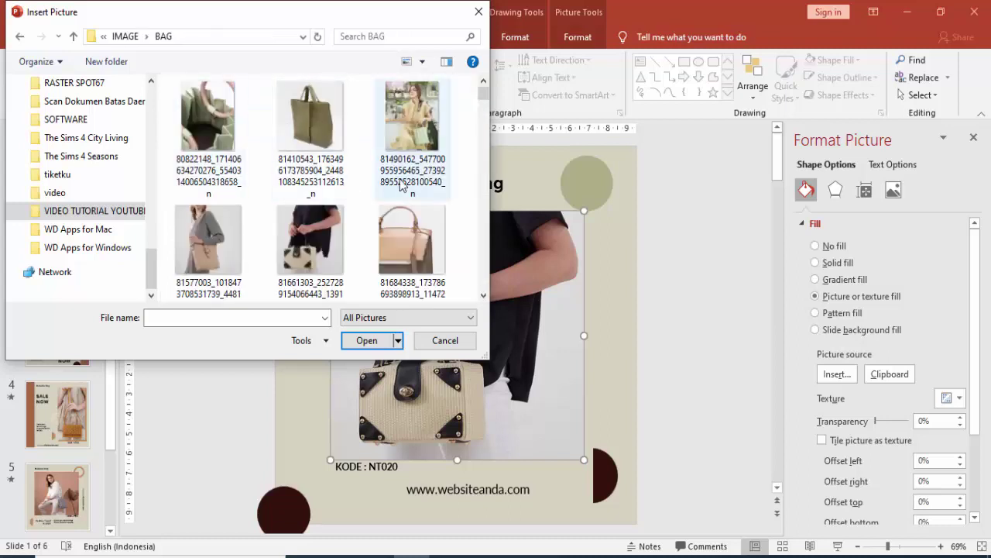
click(404, 243)
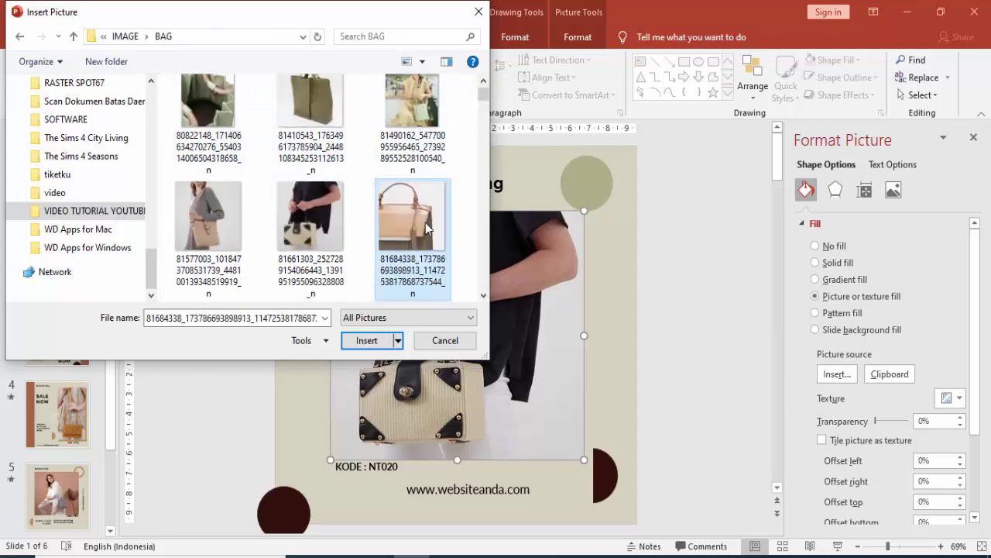
scroll(401, 225, down, 3)
scroll(350, 220, up, 1)
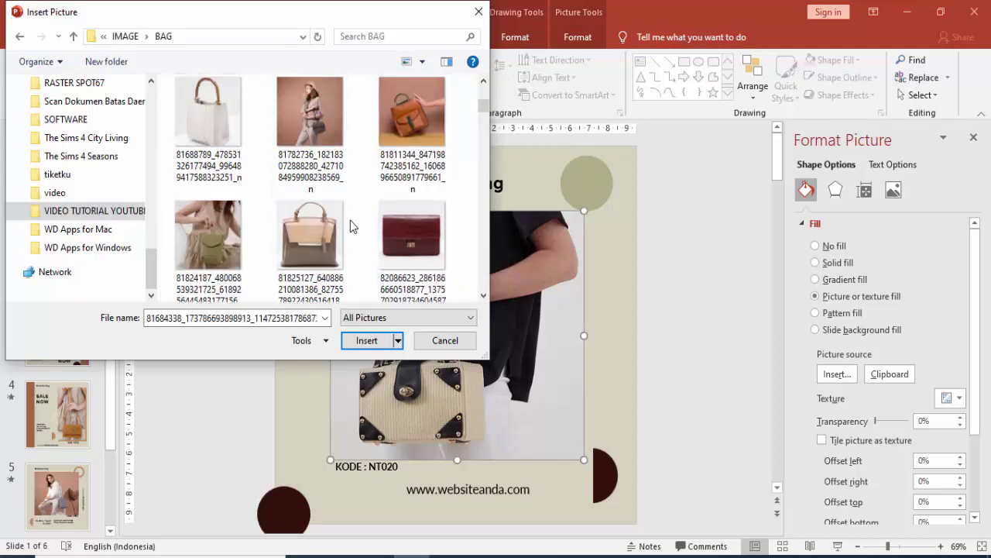
click(216, 223)
click(364, 341)
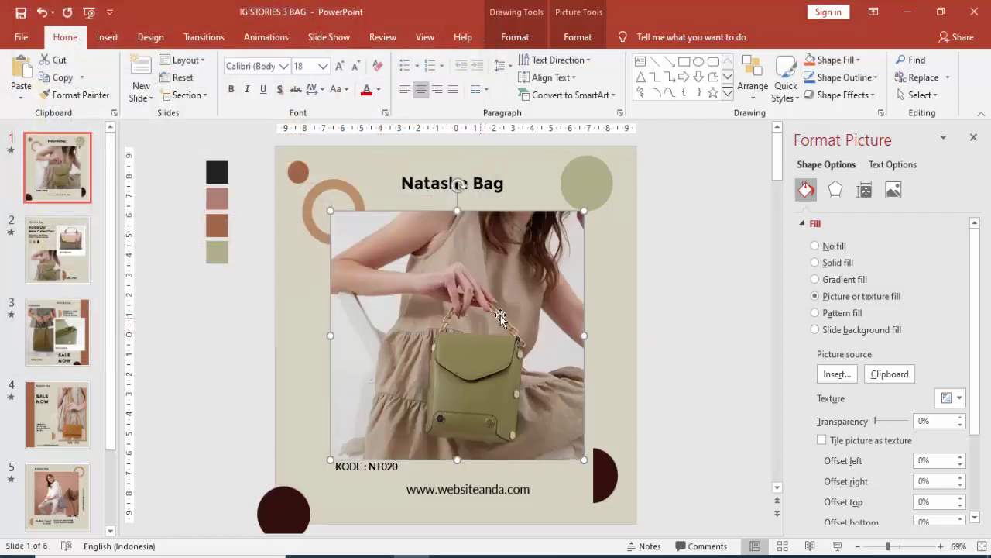
click(267, 37)
Step: Open the Animation Pane and preview the two Rectangle 9 animations
click(675, 62)
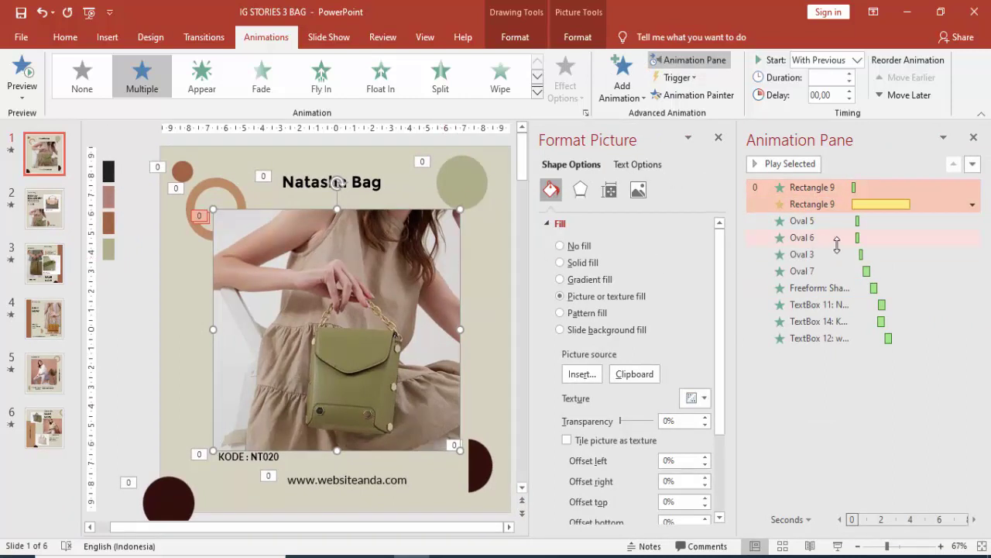
click(923, 206)
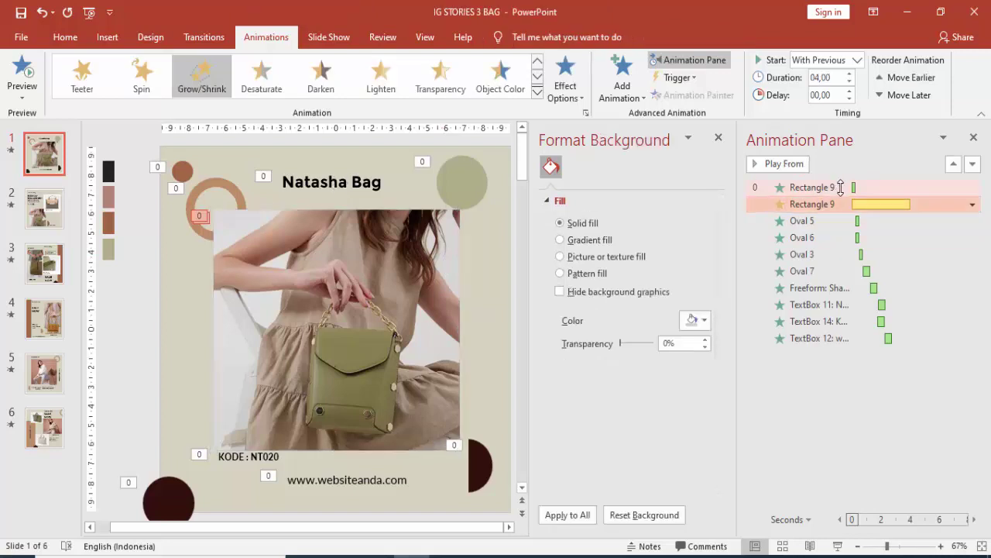
click(813, 188)
click(799, 165)
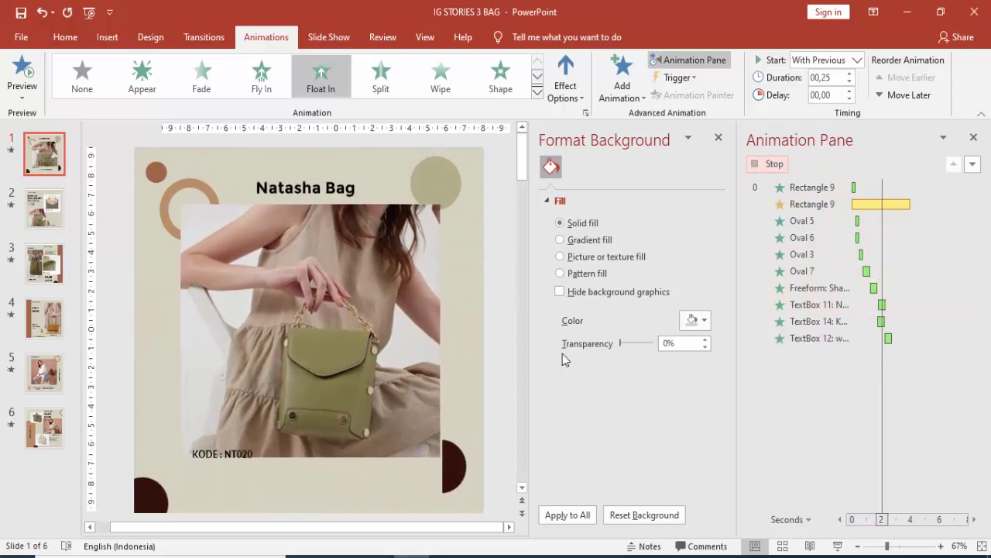
Step: Select the bag photo, start an Insert Picture, then cancel it
click(392, 289)
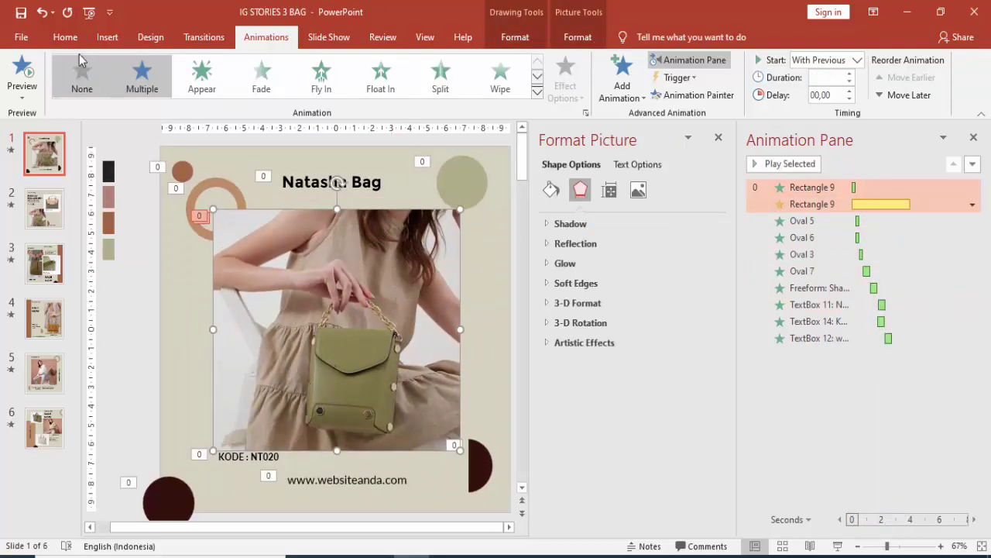
click(108, 38)
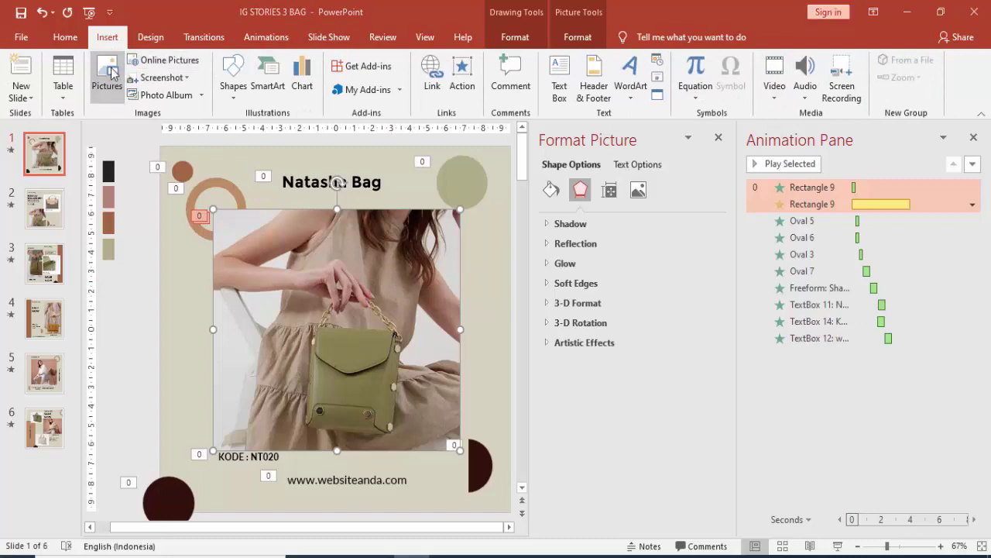
click(110, 72)
click(444, 339)
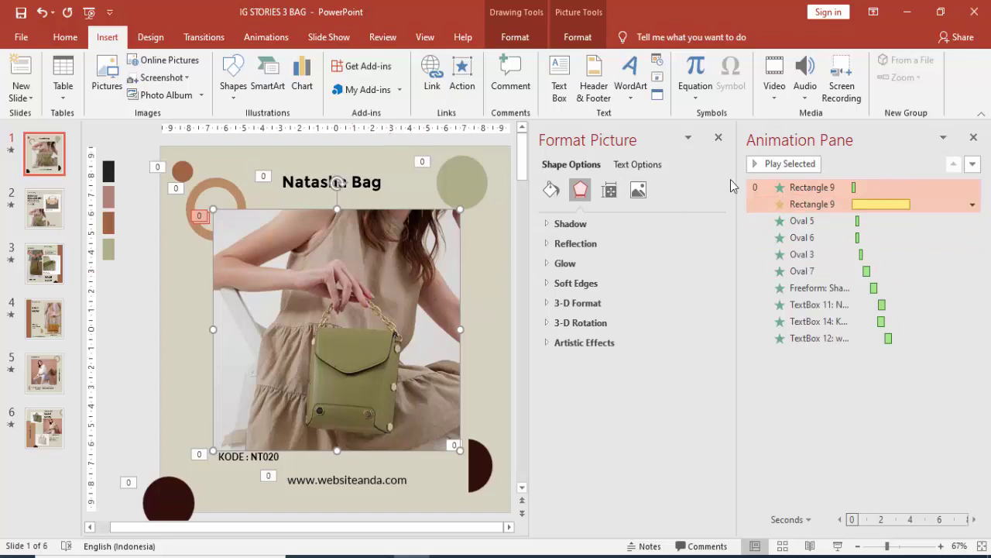
Step: Close the Format Picture and Animation panes and bring up the bag photo's shortcut menu
click(719, 139)
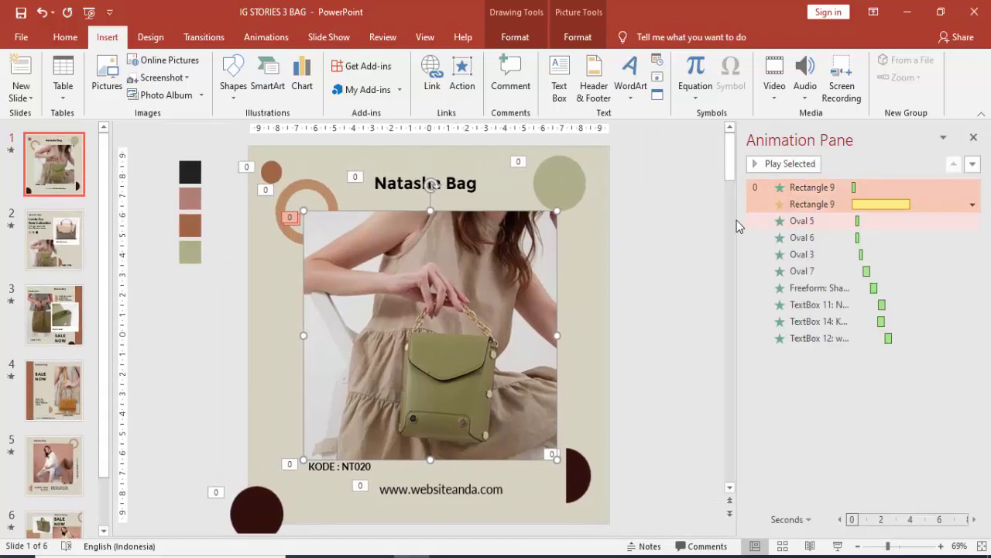
shift+click(837, 204)
click(974, 140)
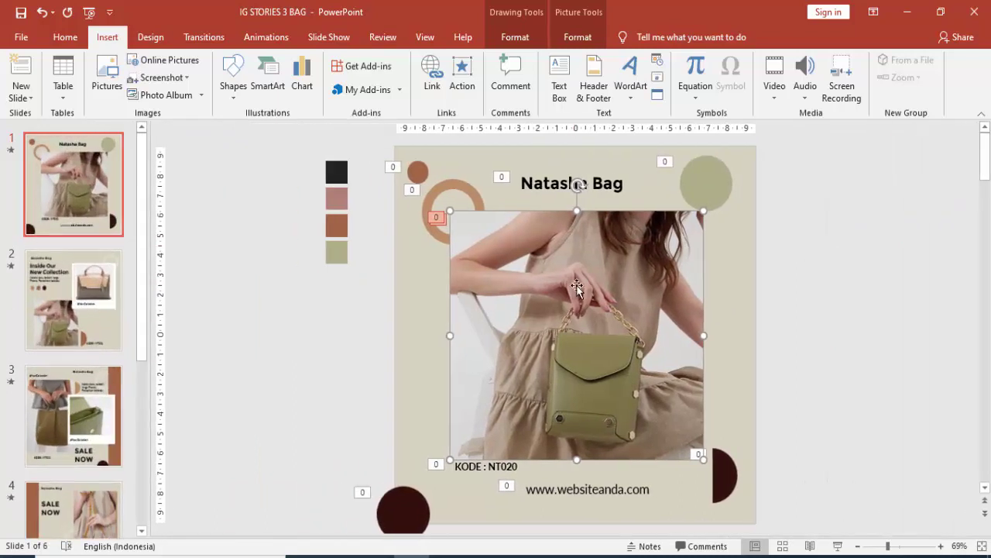
right_click(599, 224)
Step: Refill slide 1's photo from file with the pink round woven bag image
click(620, 520)
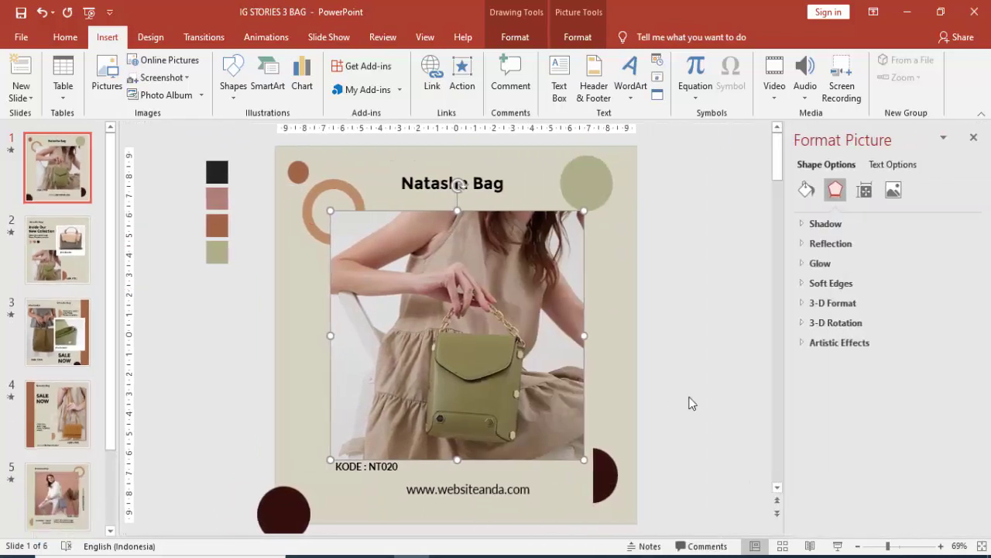
click(806, 190)
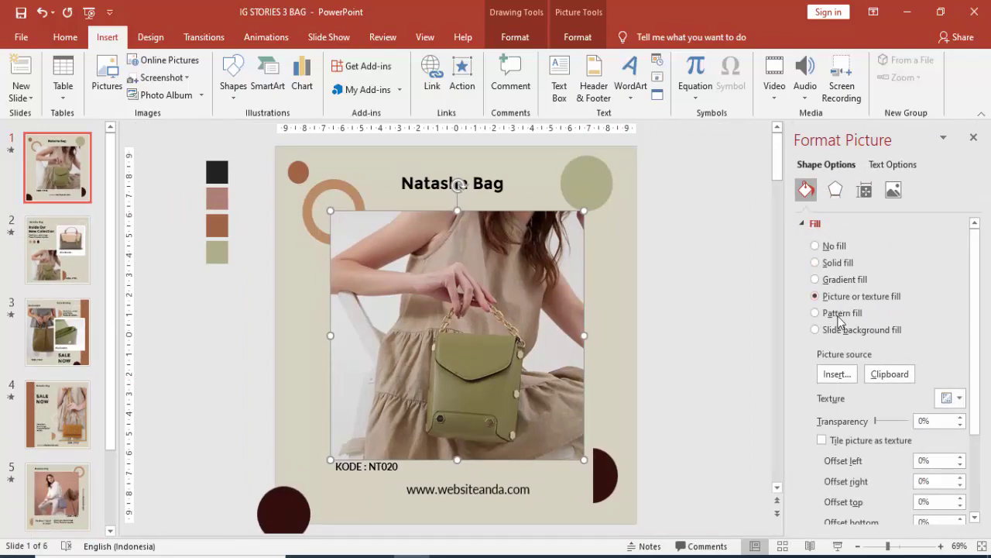
click(837, 374)
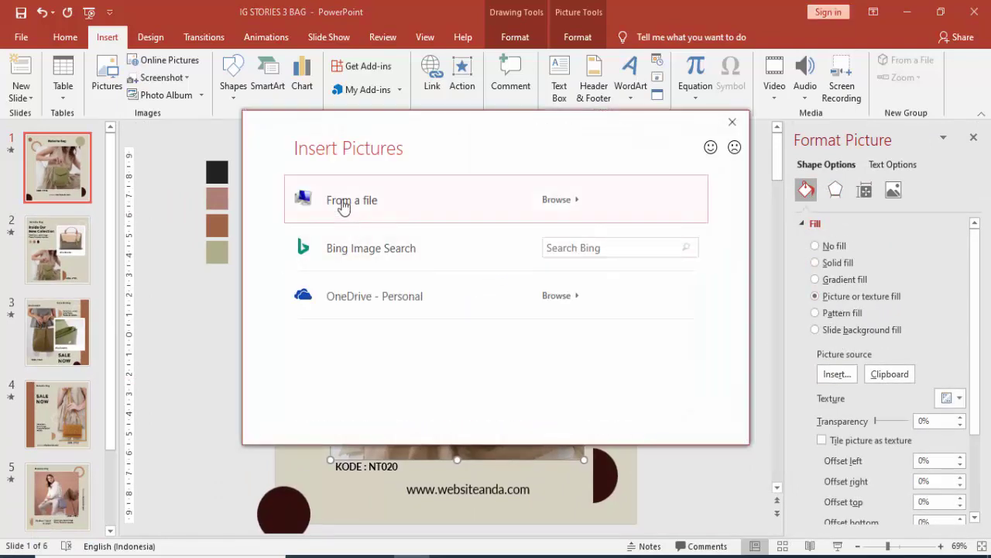
click(348, 201)
scroll(410, 217, down, 3)
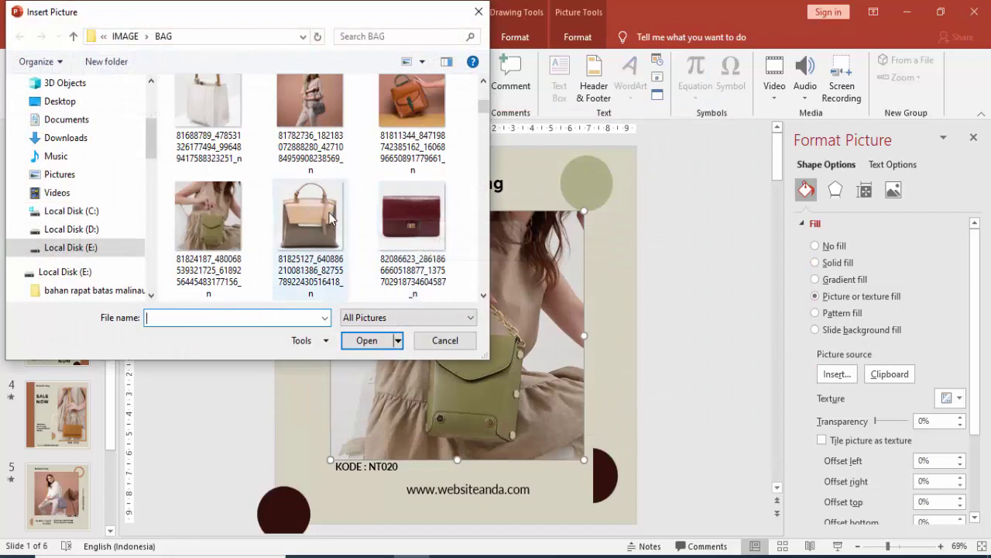
scroll(333, 216, down, 3)
scroll(333, 218, down, 3)
scroll(372, 209, down, 3)
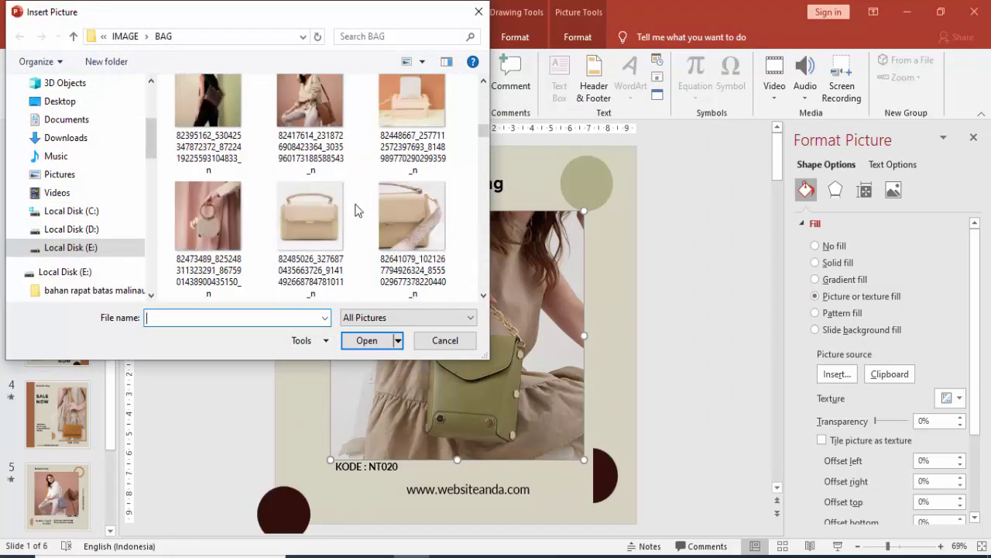
click(217, 221)
click(365, 342)
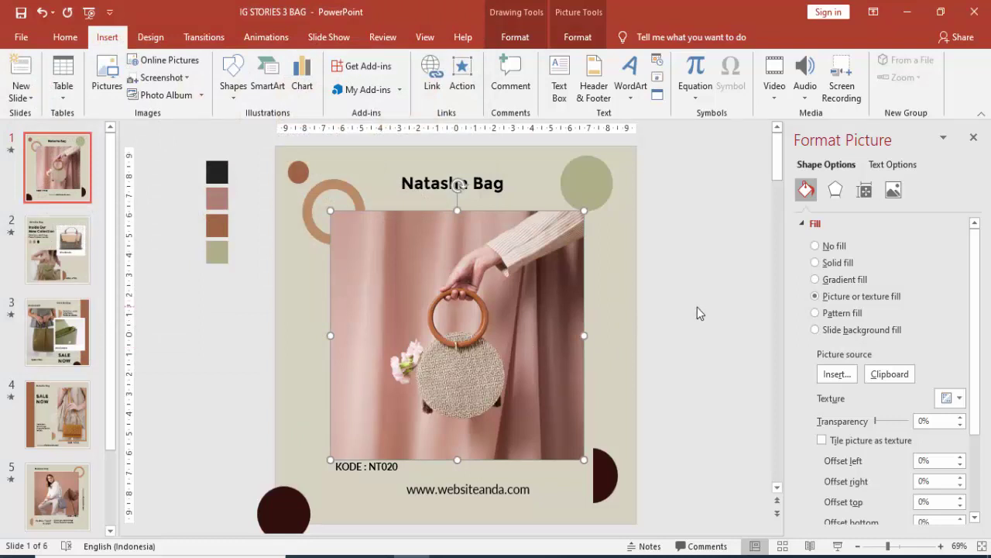
click(691, 256)
click(396, 178)
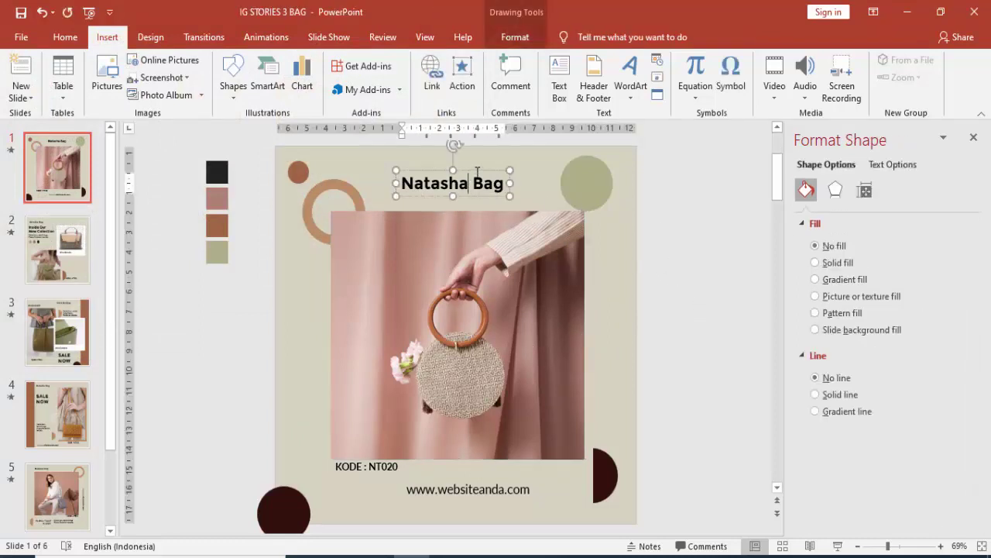
Step: On the Home tab, select the KODE text box and the website address box
click(66, 37)
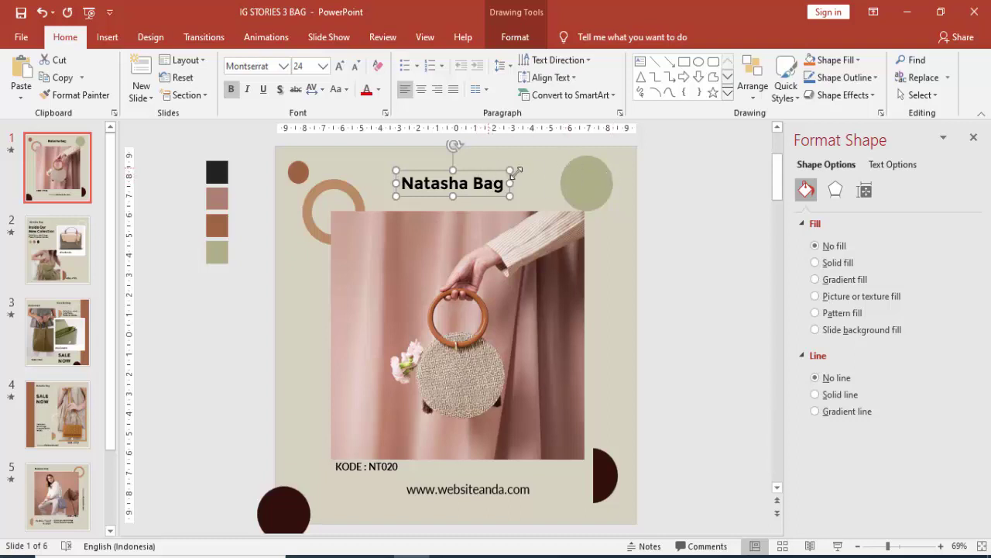
click(377, 468)
click(447, 489)
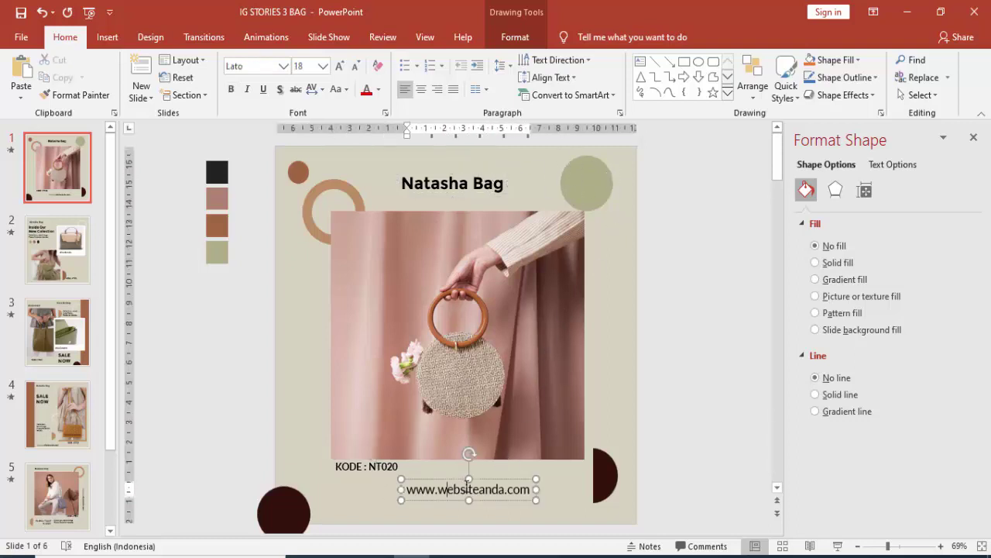
key(Escape)
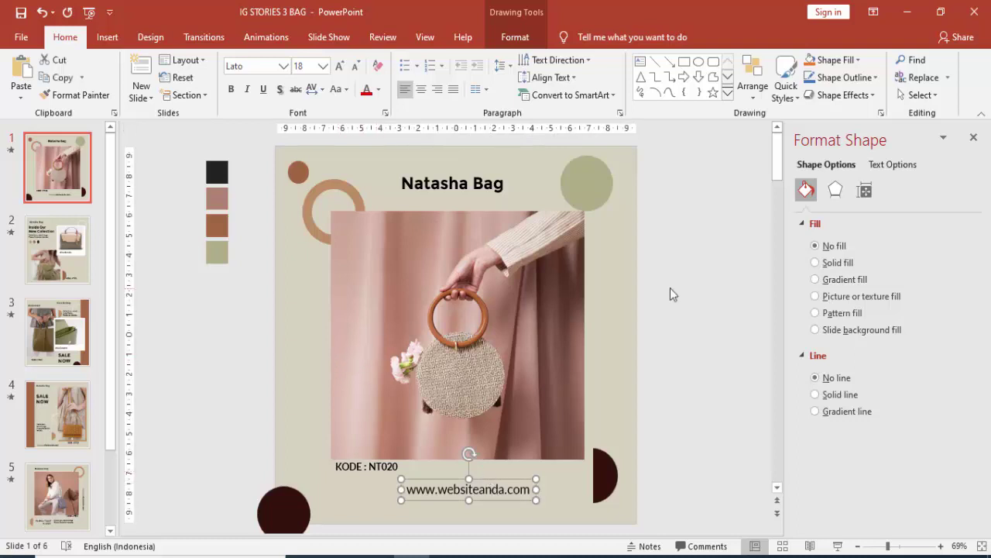
Step: Select the Natasha Bag title, then move to slide 2
click(474, 171)
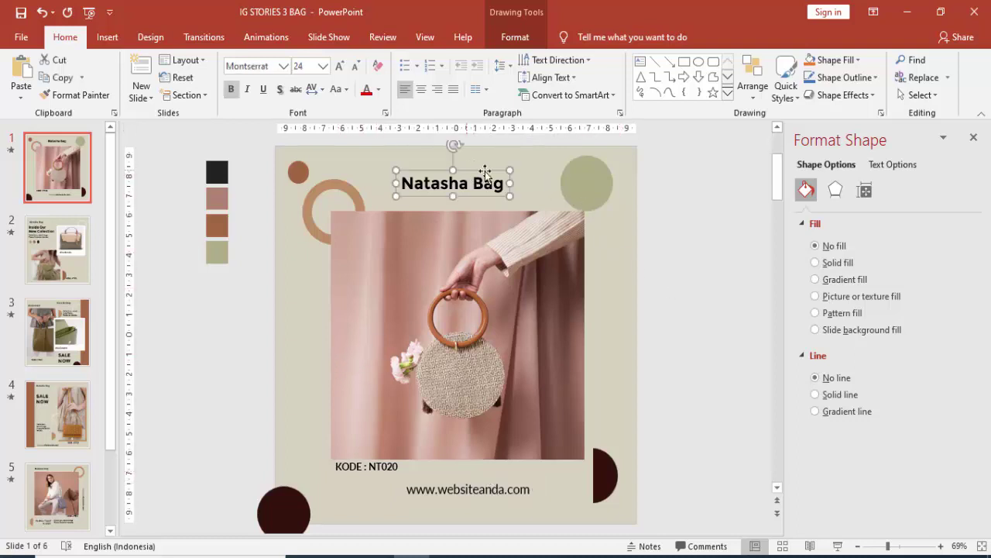
click(698, 280)
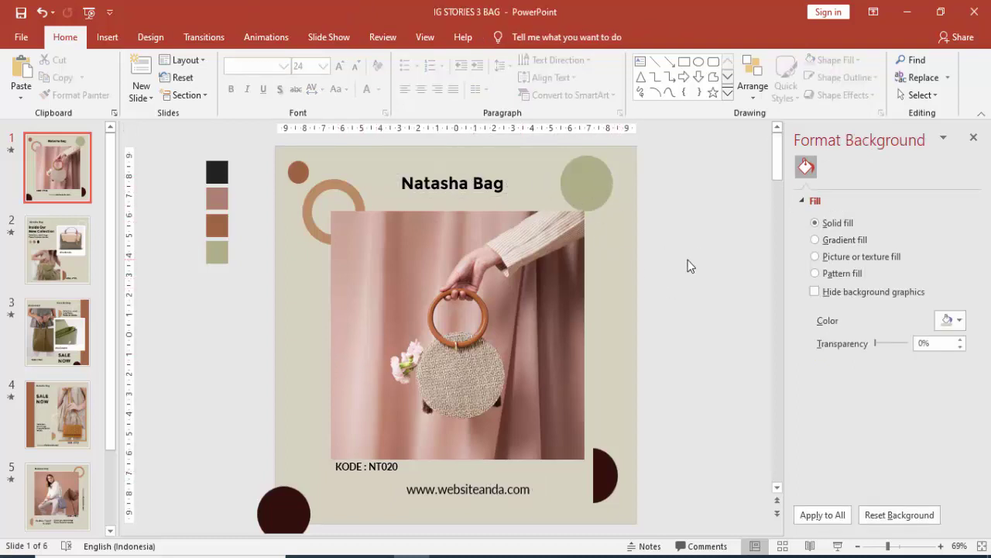
click(474, 172)
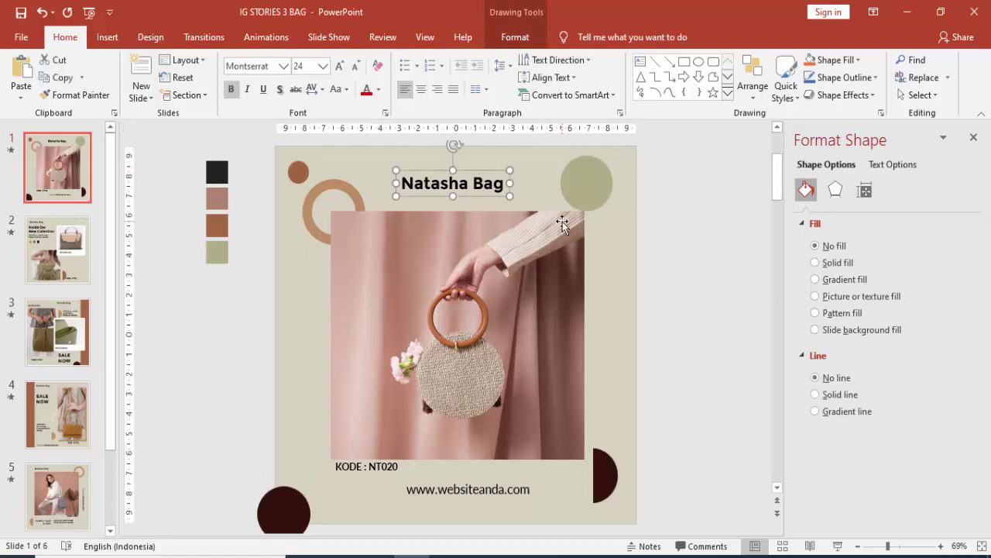
click(86, 225)
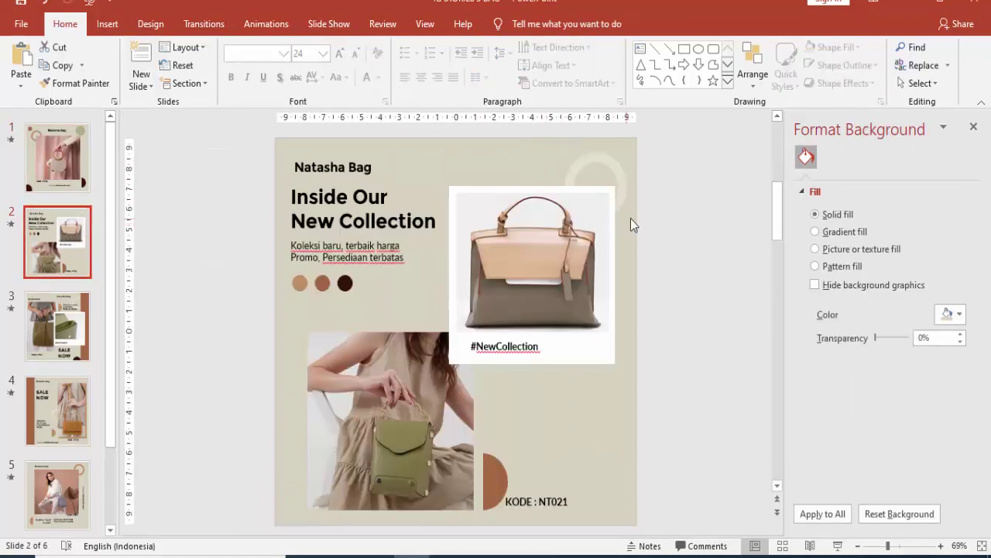
Step: Replace the bag picture in slide 2's group with the maroon bag photo from file
click(576, 217)
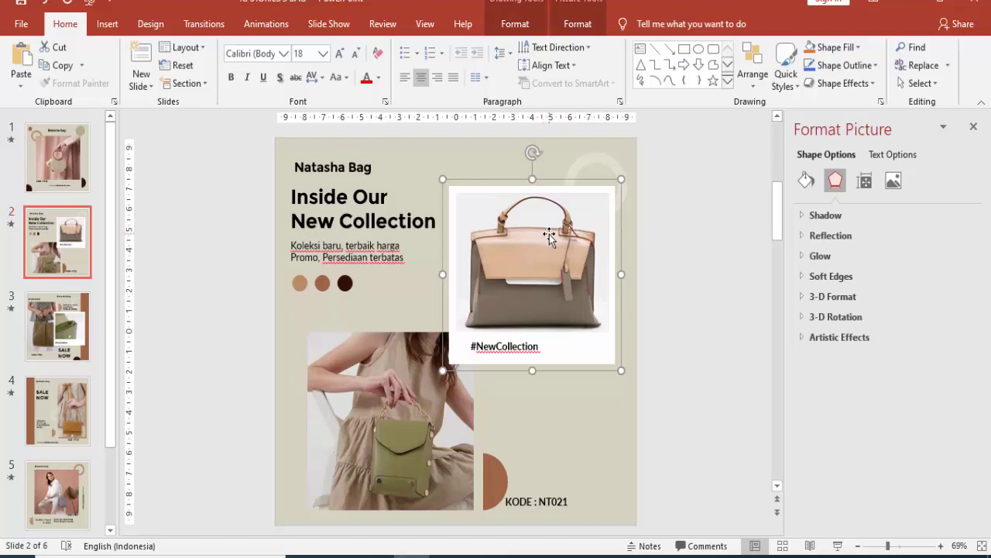
click(403, 381)
click(537, 284)
click(517, 276)
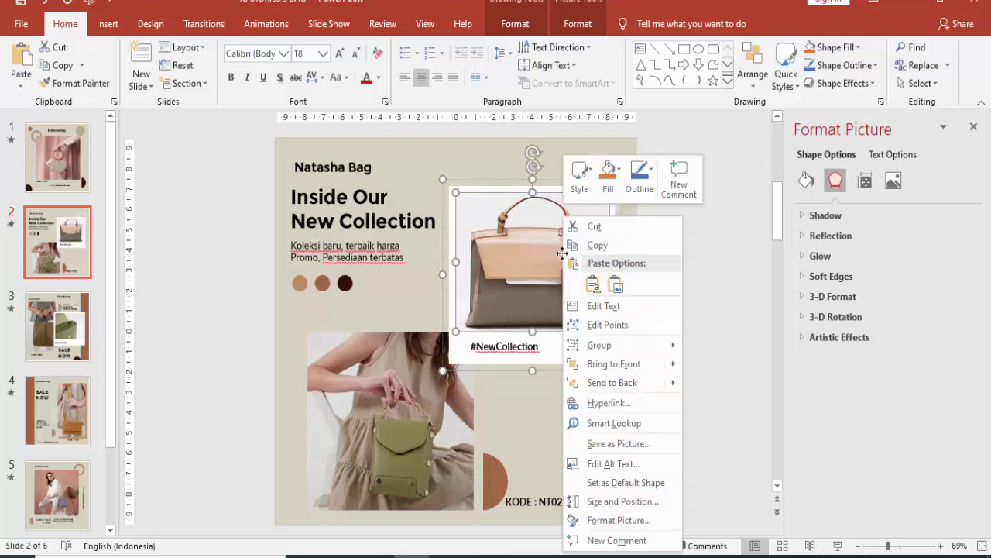
right_click(563, 260)
mouse_move(584, 348)
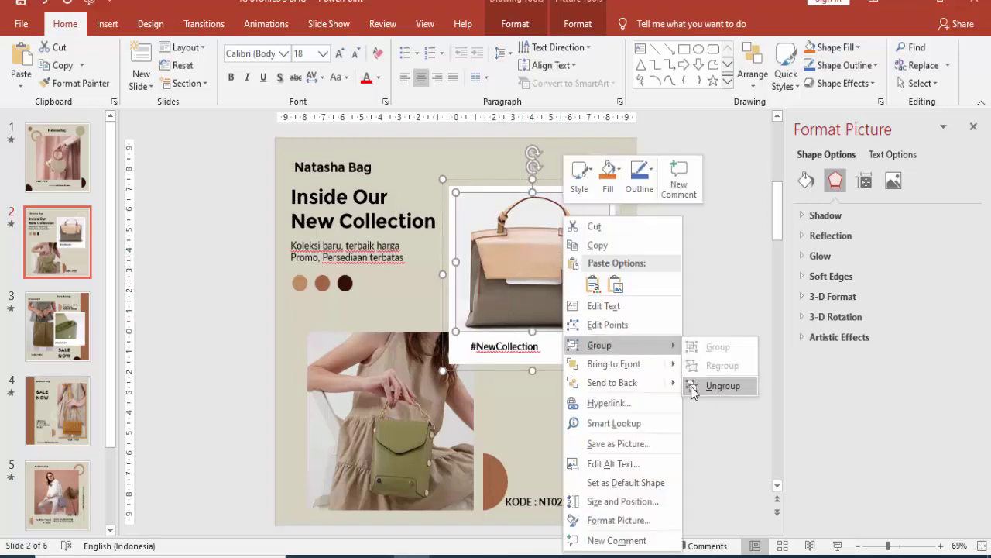
click(510, 265)
click(684, 243)
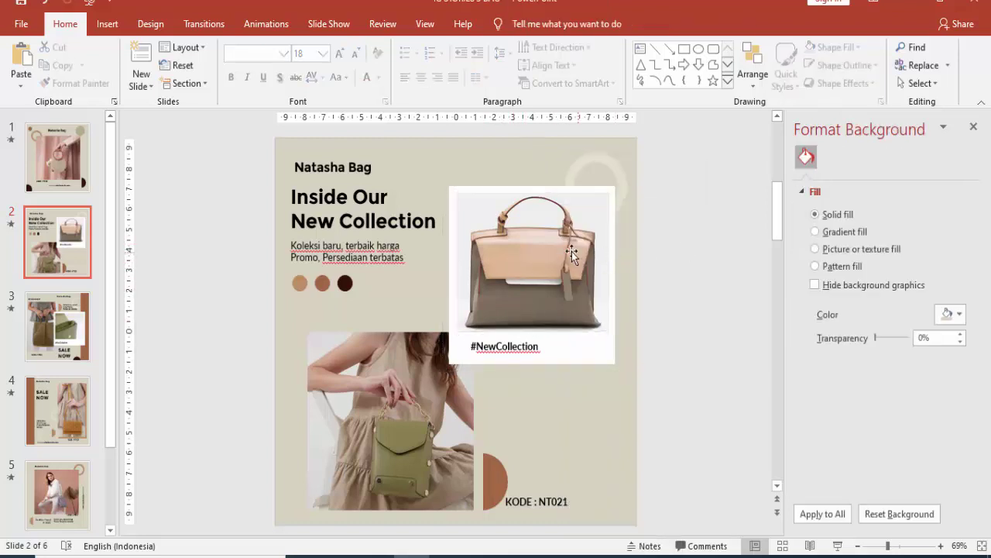
click(571, 251)
click(566, 252)
key(Escape)
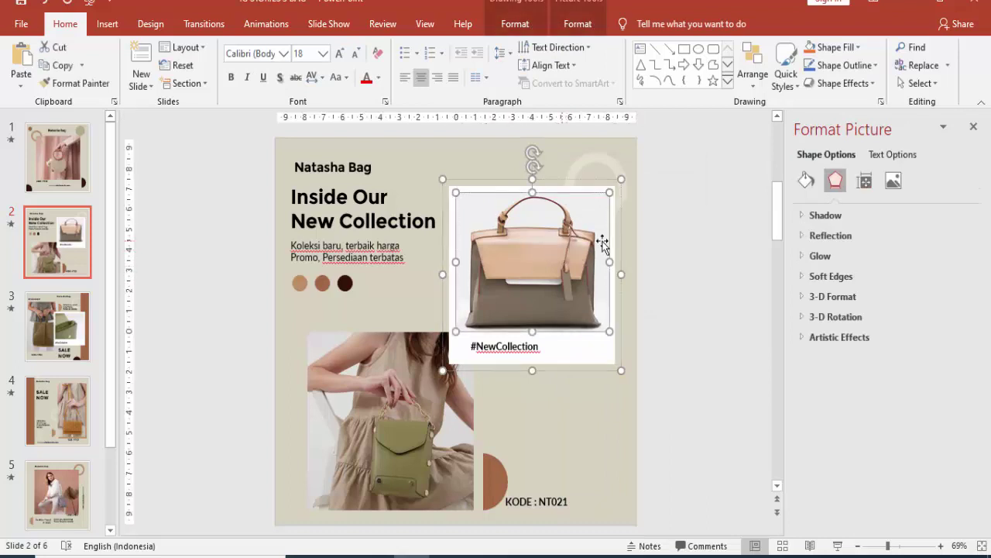
click(805, 181)
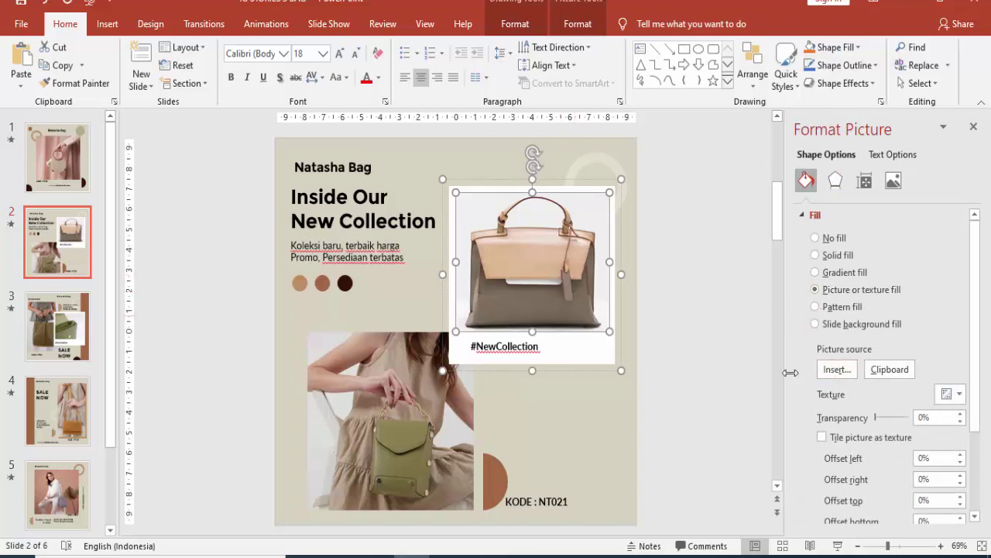
click(836, 375)
click(341, 188)
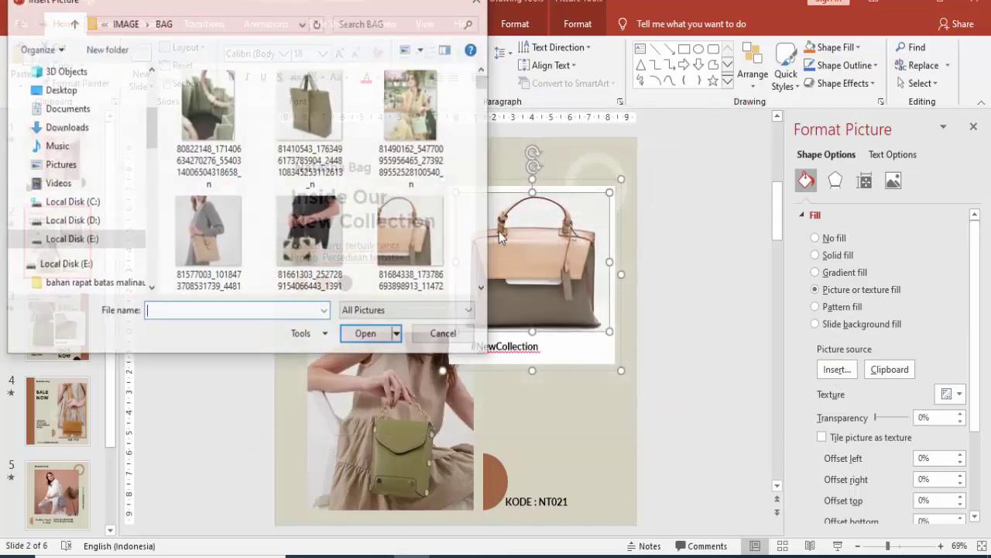
scroll(379, 219, down, 1)
scroll(388, 219, down, 2)
double_click(416, 218)
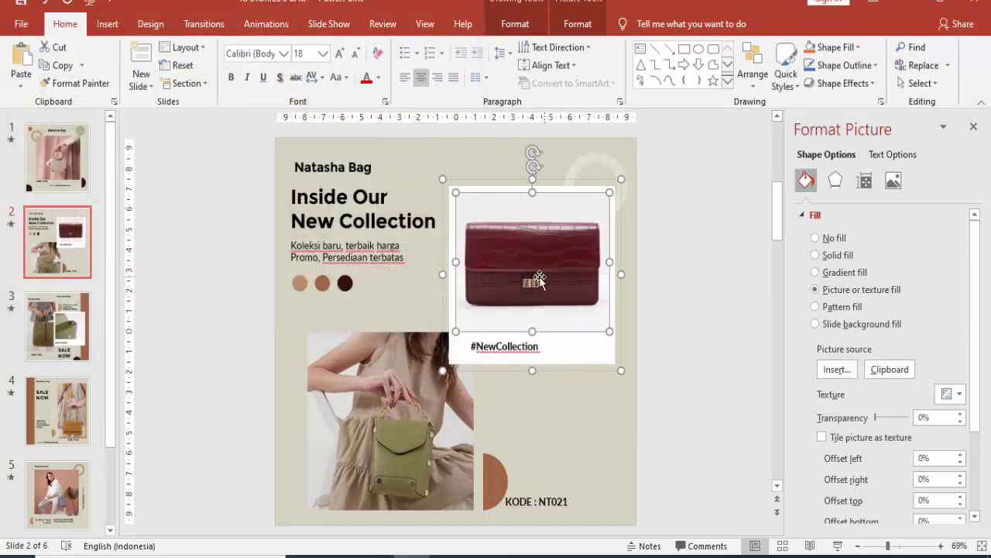
Step: Fill slide 2's lower woman photo with the green-dress image from file
click(411, 401)
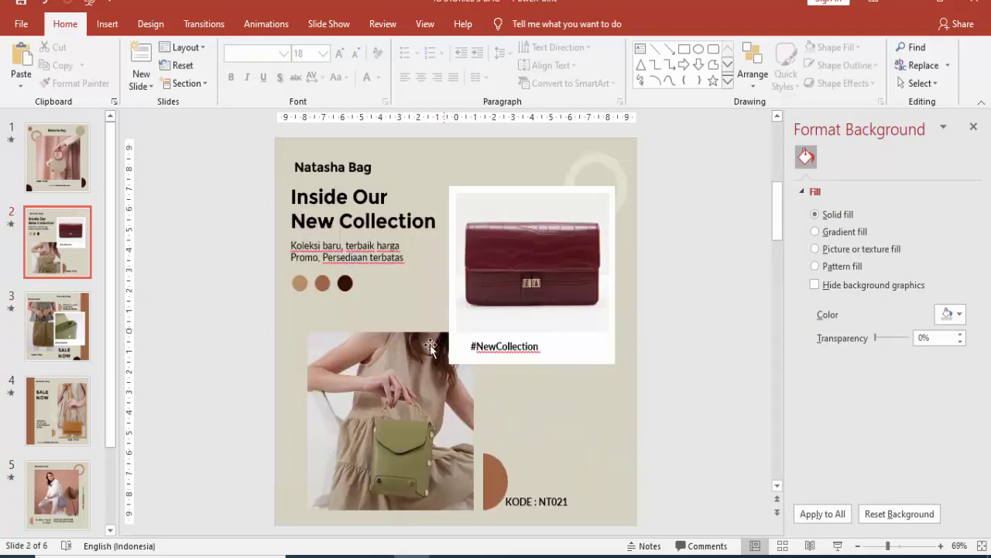
click(806, 180)
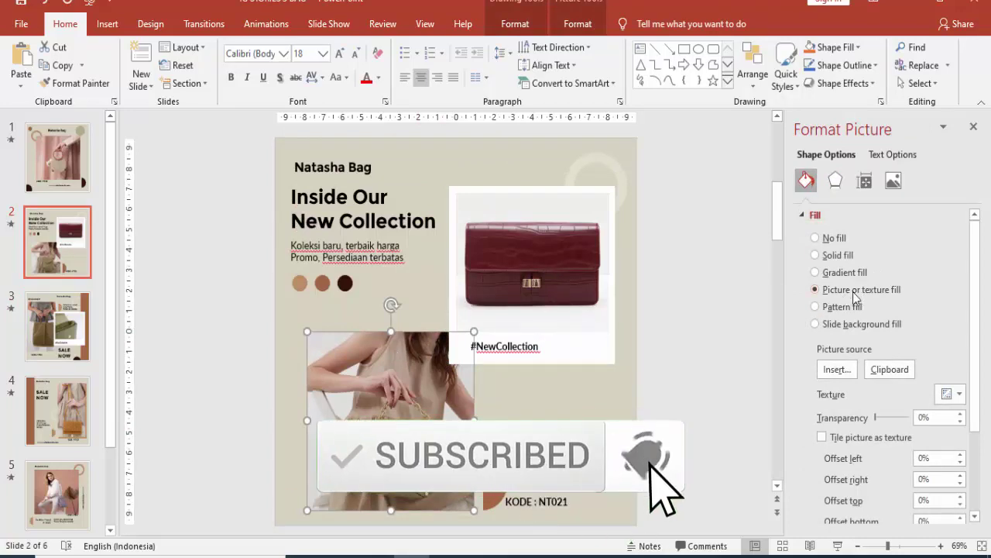
click(836, 369)
click(410, 196)
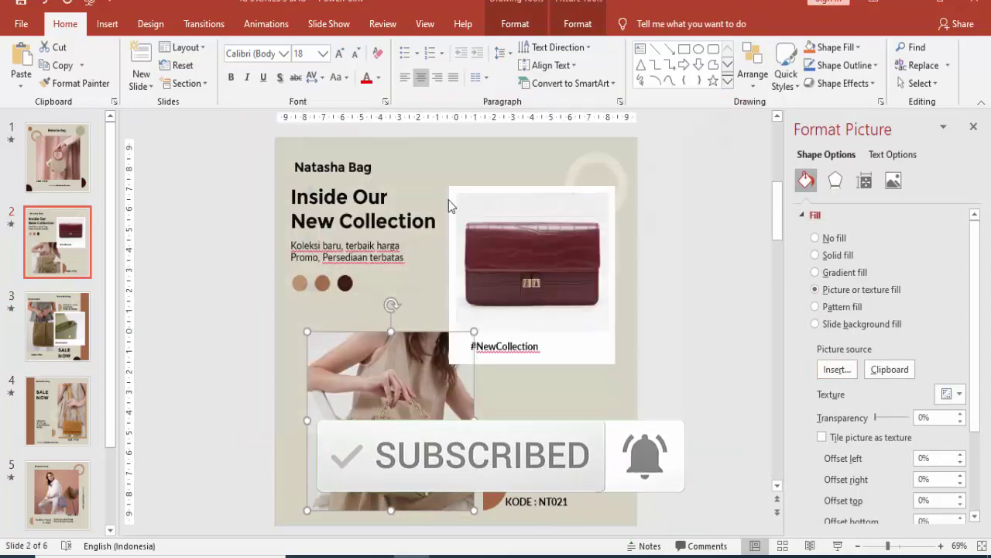
scroll(417, 209, down, 3)
scroll(417, 209, down, 3)
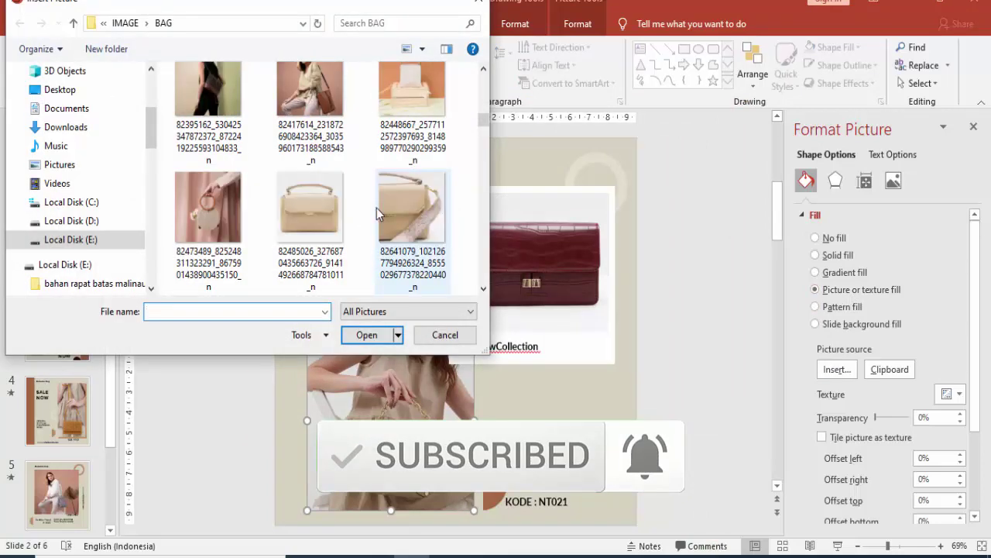
scroll(372, 209, down, 3)
click(429, 216)
click(379, 335)
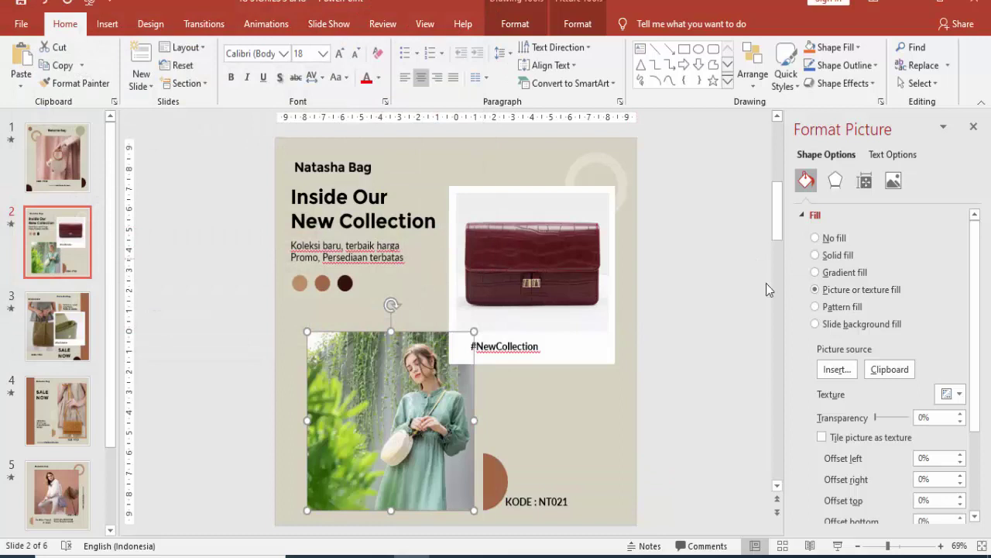
scroll(975, 287, down, 2)
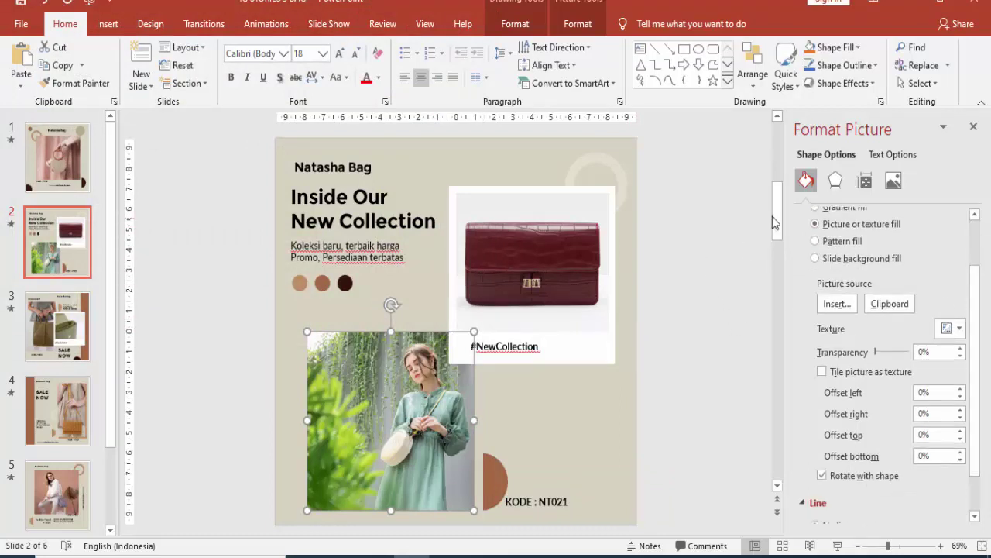
click(677, 350)
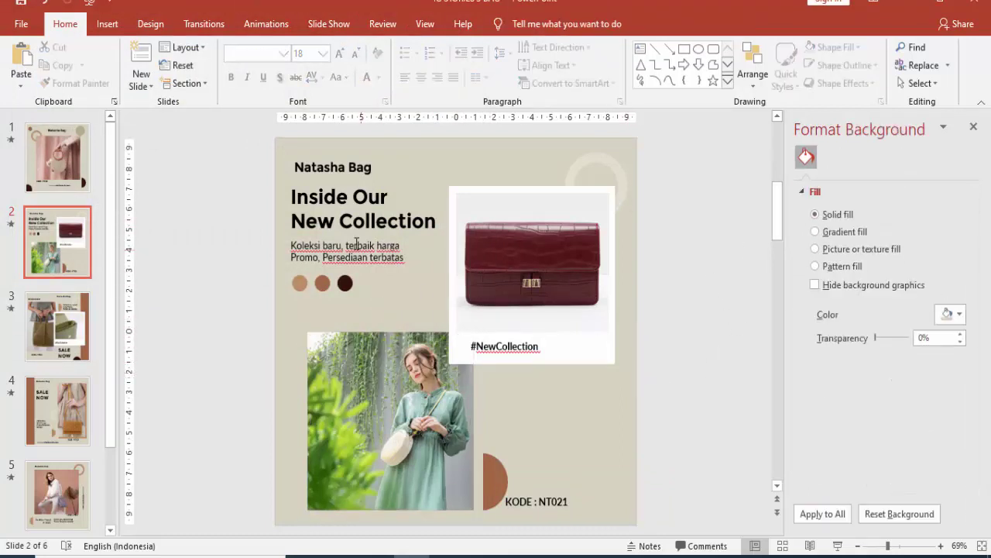
Step: Change slide 2's background colour to sage green, after briefly trying brown
click(375, 210)
click(487, 150)
click(942, 318)
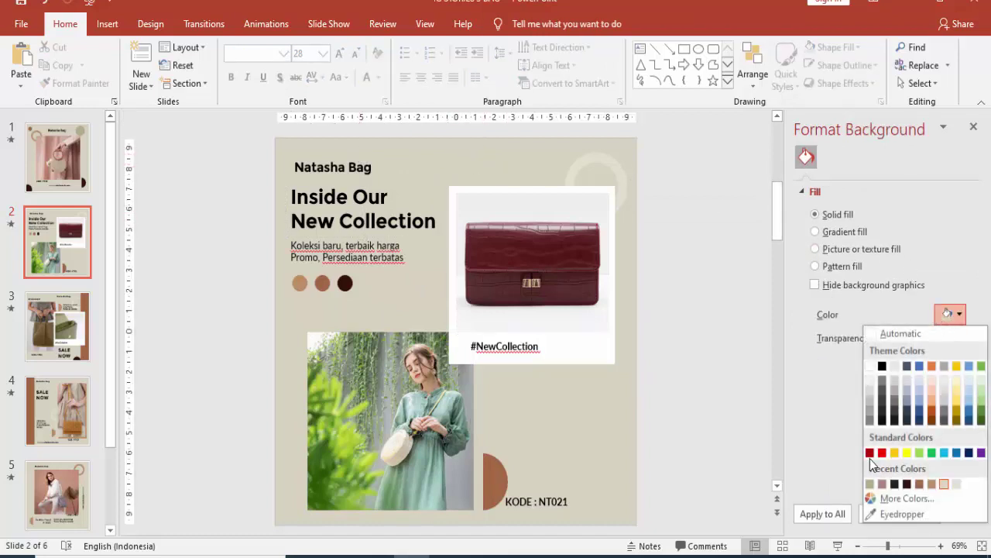
click(919, 484)
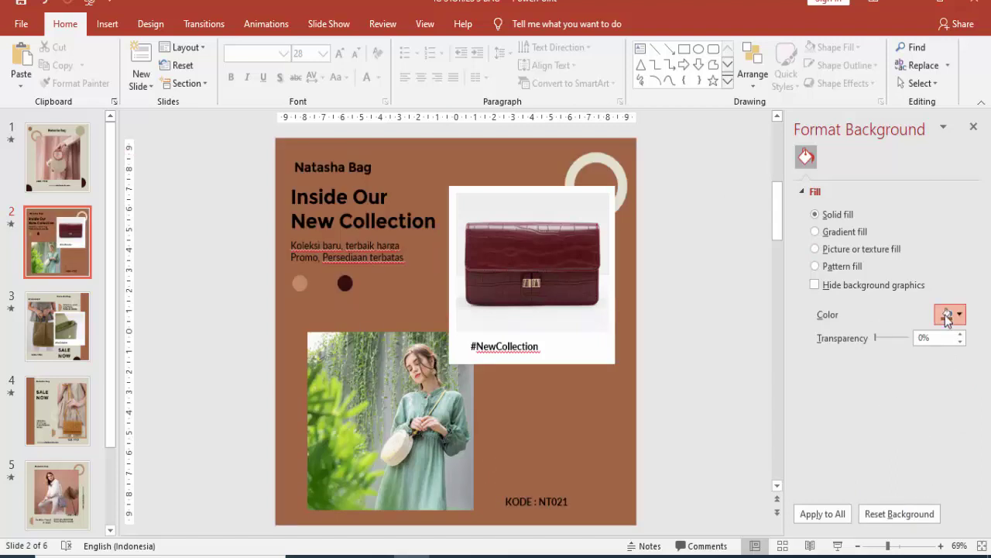
click(948, 315)
click(883, 483)
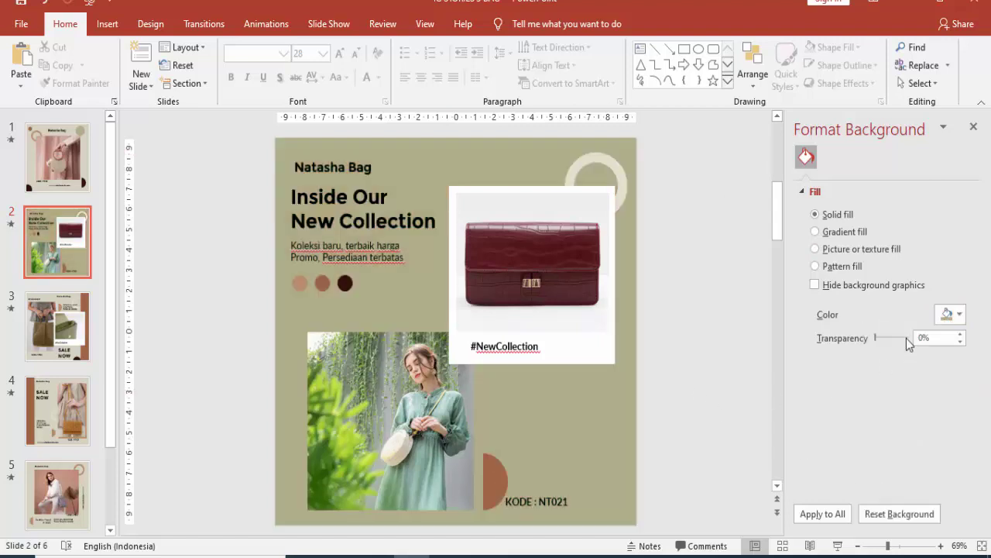
click(948, 315)
Step: Preview slide 2's animations from the Group 2 entry, then go to slide 3
click(375, 193)
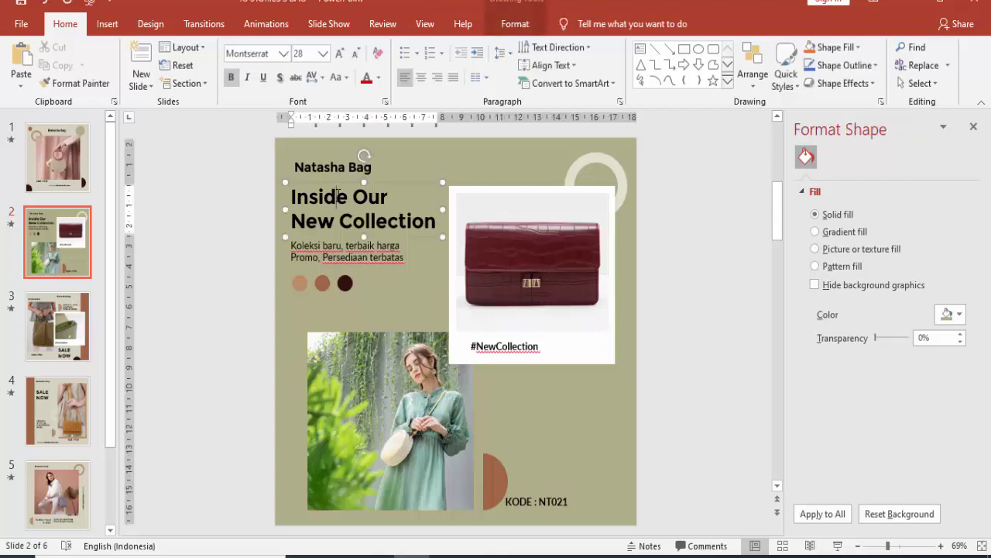
click(375, 245)
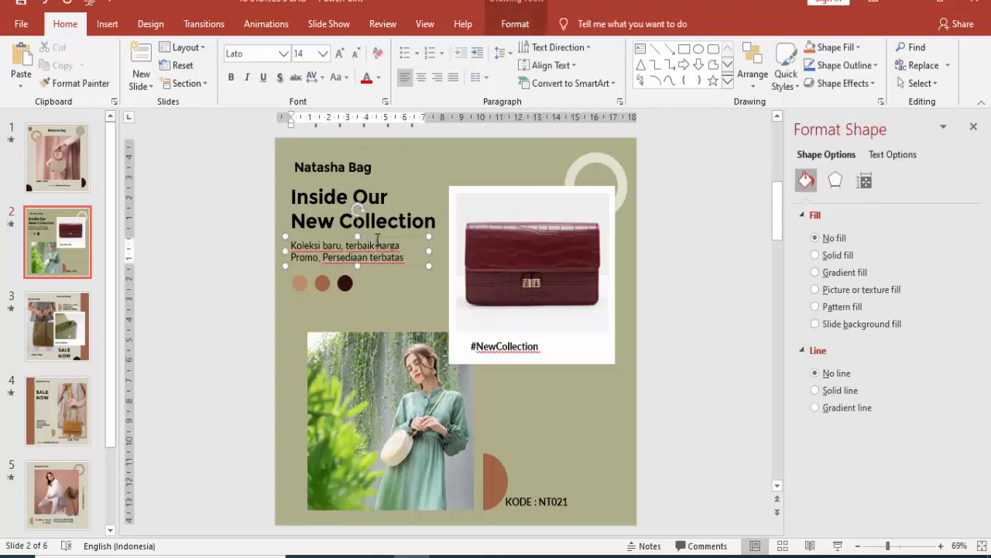
click(266, 24)
click(671, 49)
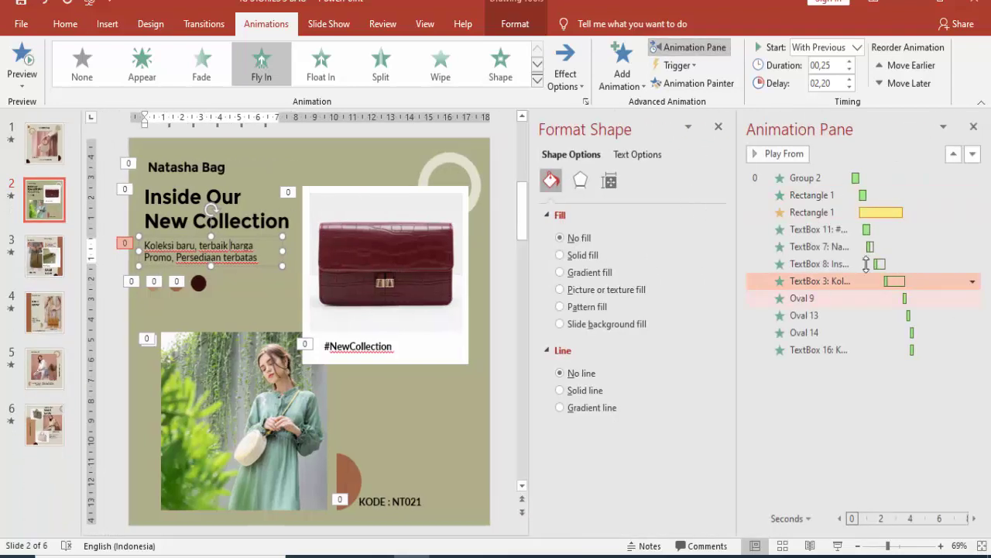
click(806, 178)
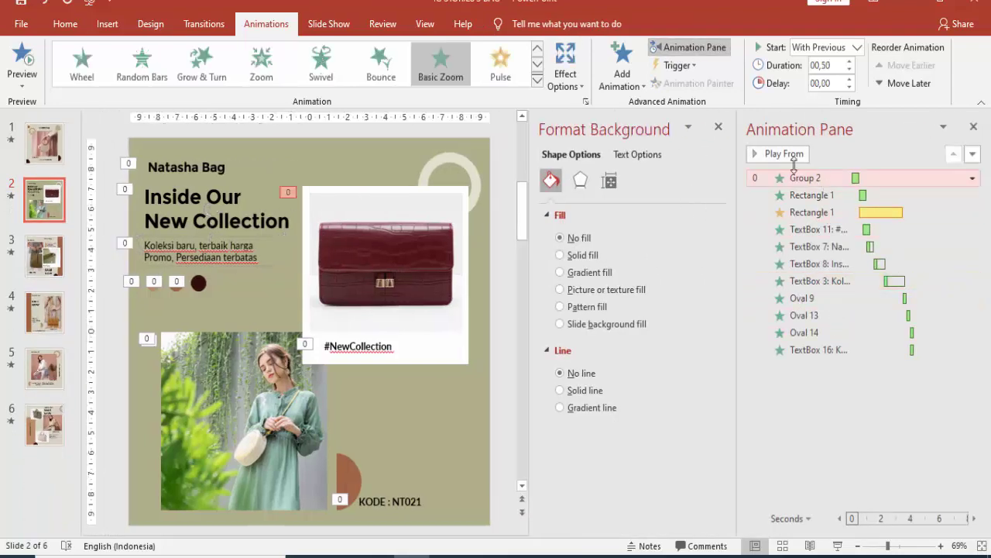
click(775, 153)
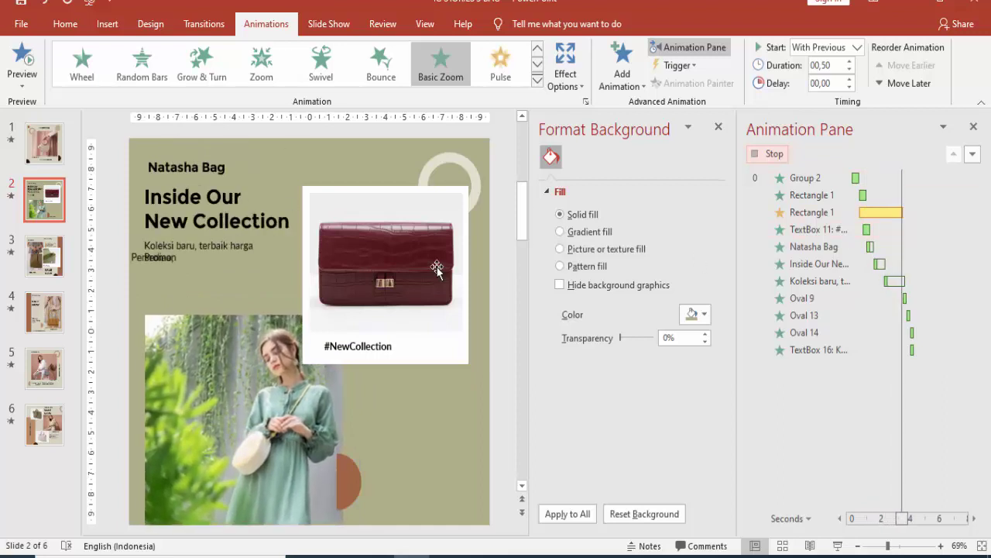
click(719, 128)
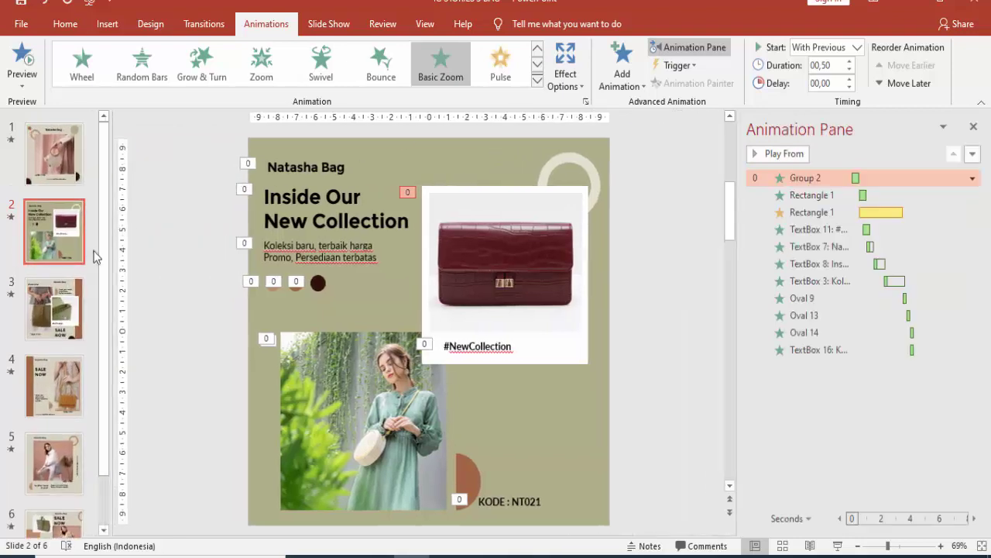
click(49, 319)
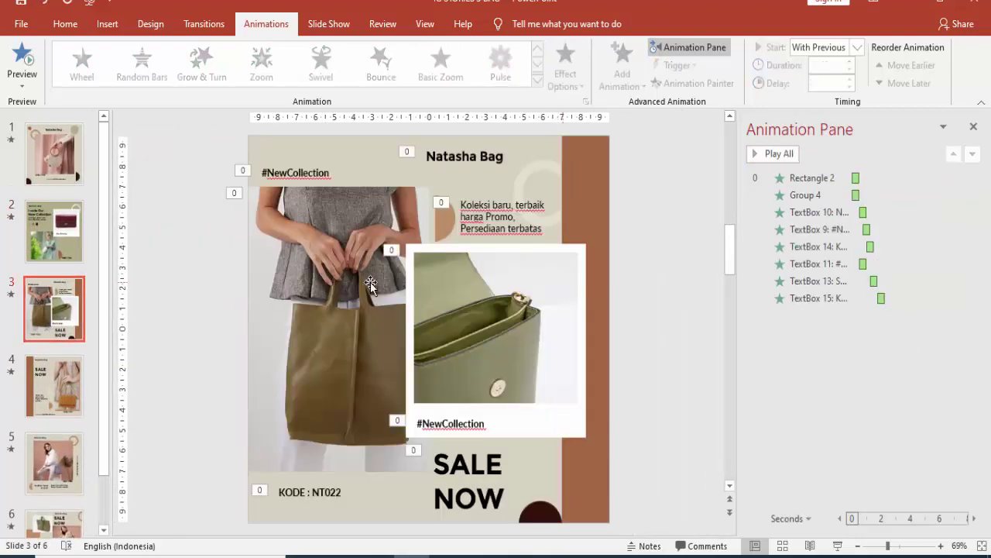
Step: Replace slide 3's framed green bag picture with the tan handbag image from file
click(356, 278)
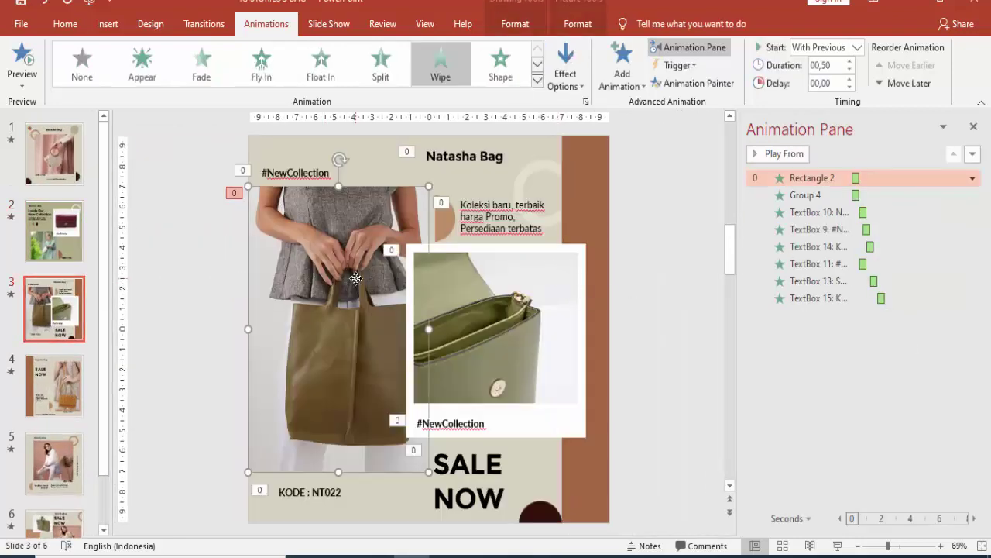
click(974, 126)
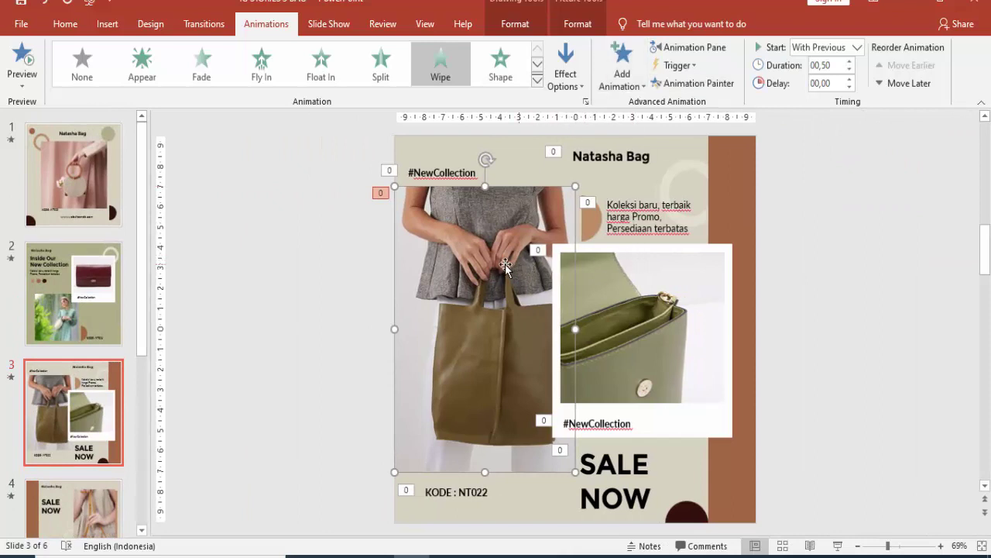
click(648, 316)
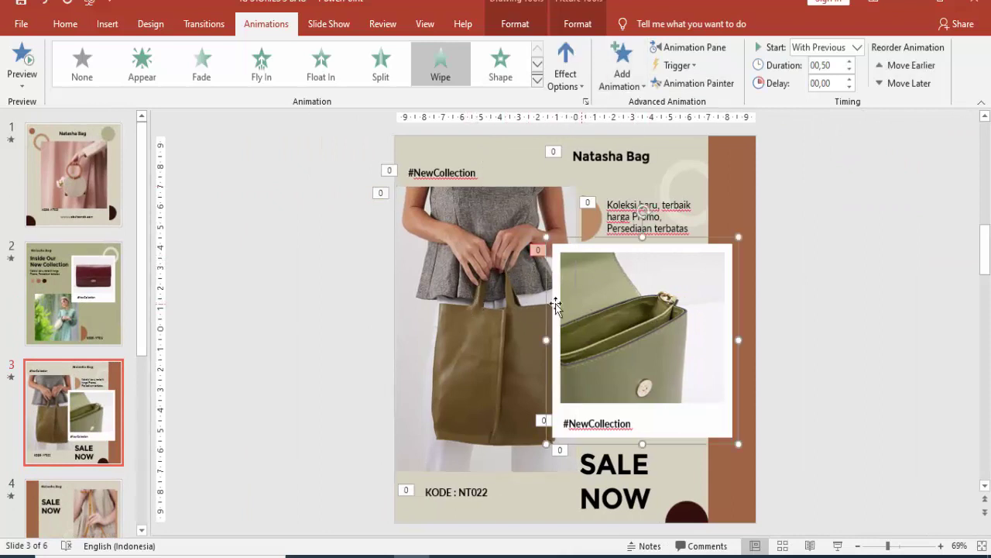
click(628, 303)
click(493, 284)
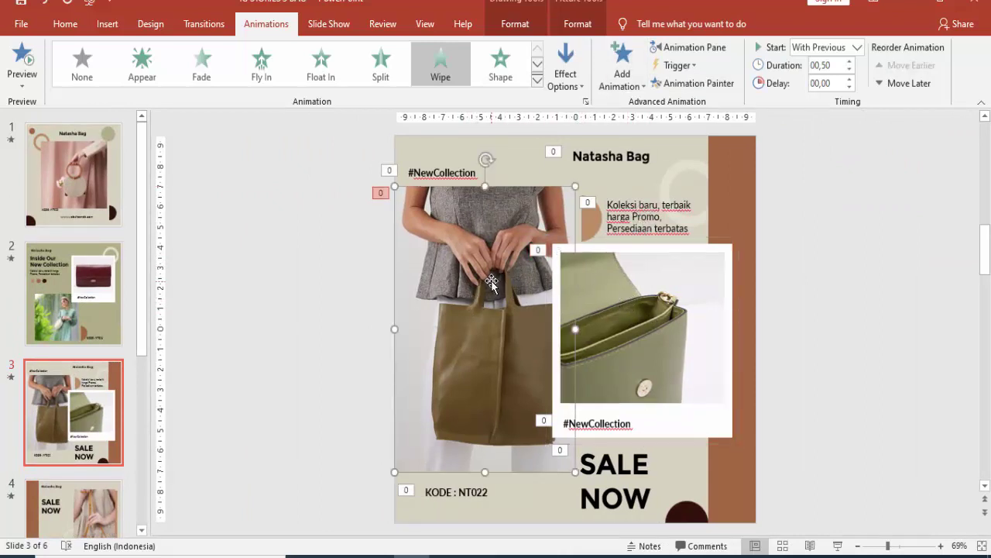
click(629, 293)
click(626, 293)
right_click(626, 293)
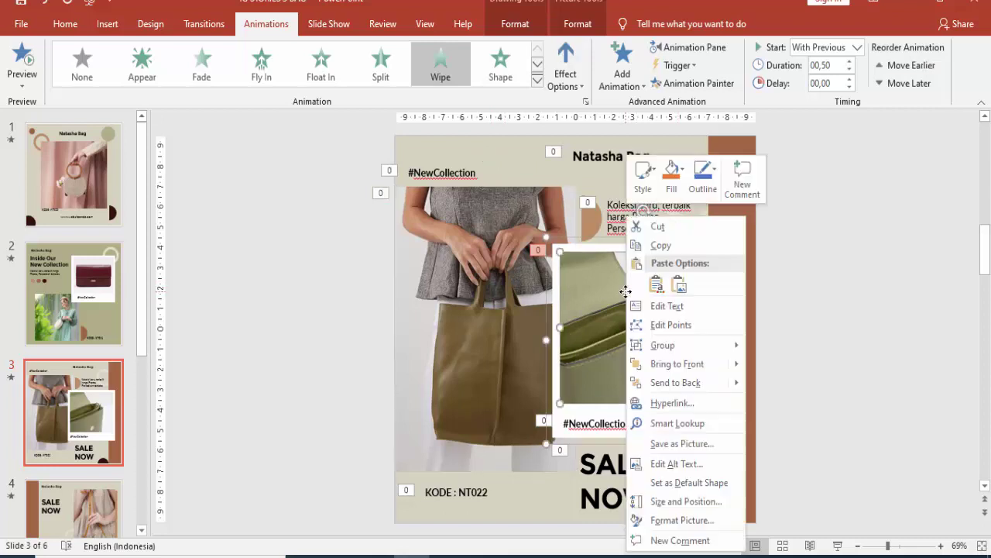
click(659, 517)
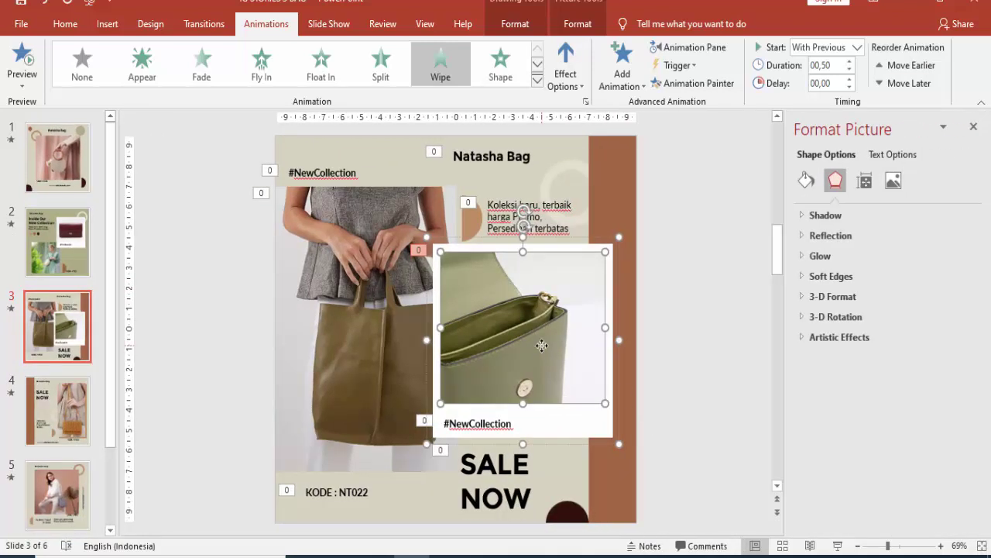
click(807, 181)
click(837, 369)
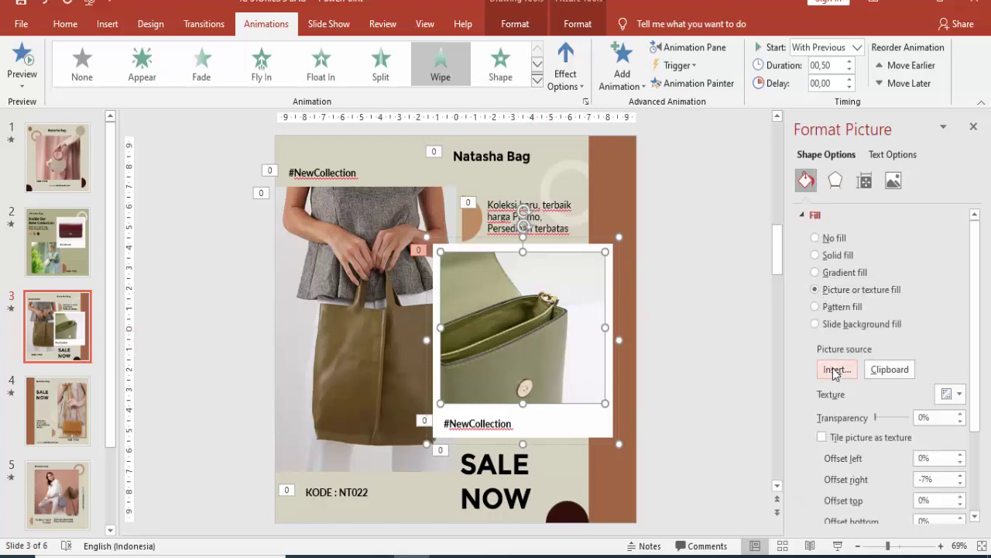
click(357, 193)
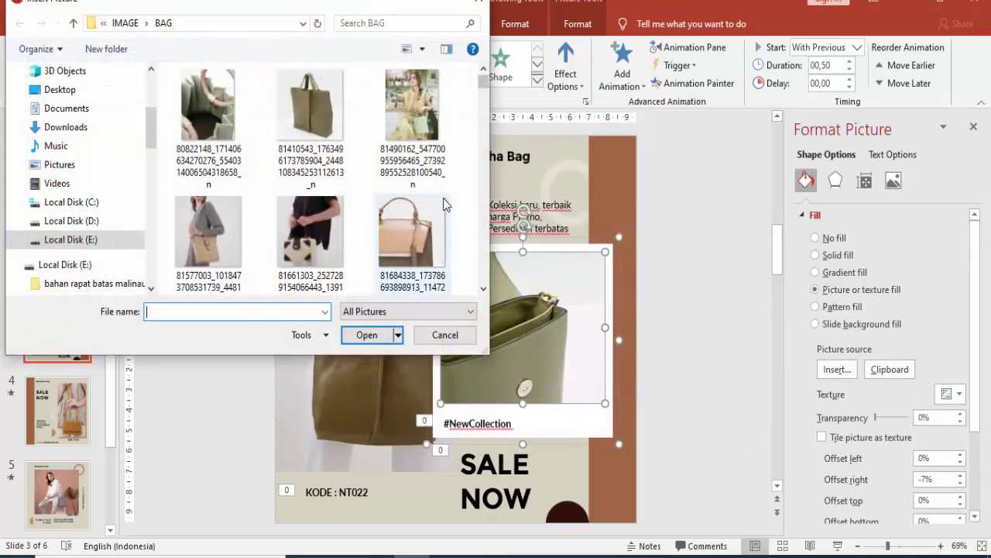
click(414, 224)
click(375, 336)
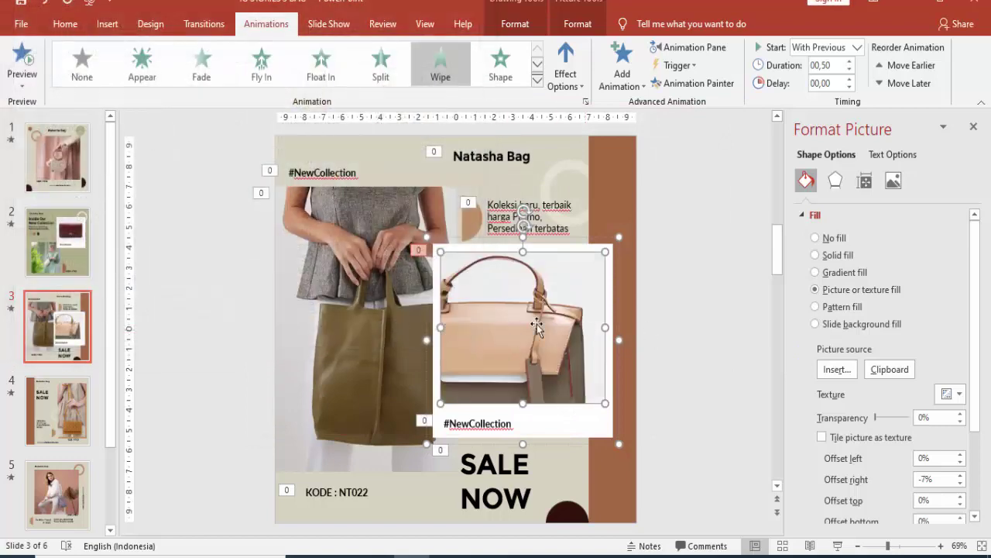
Step: Check the woman photo's fill picture options on slide 3 without changing anything
click(375, 282)
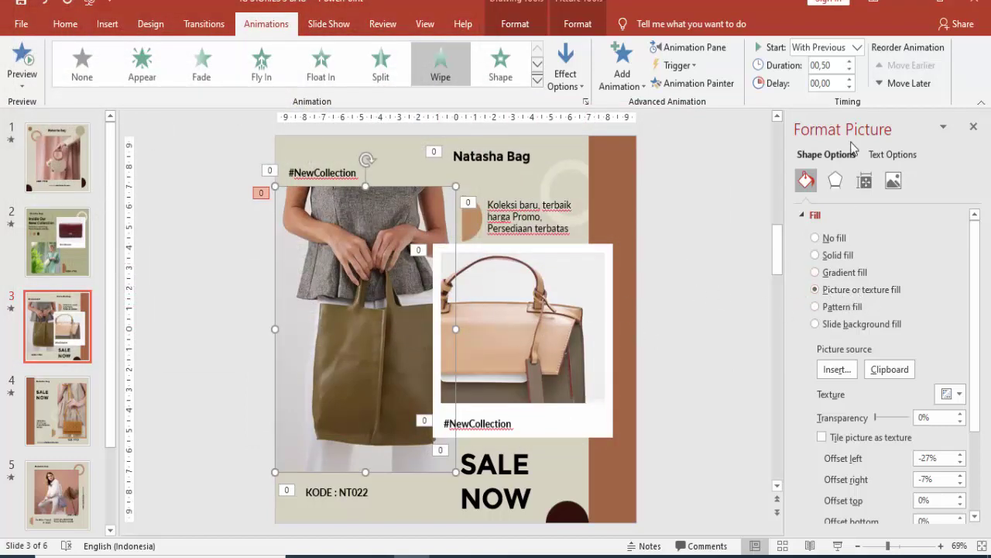
click(819, 370)
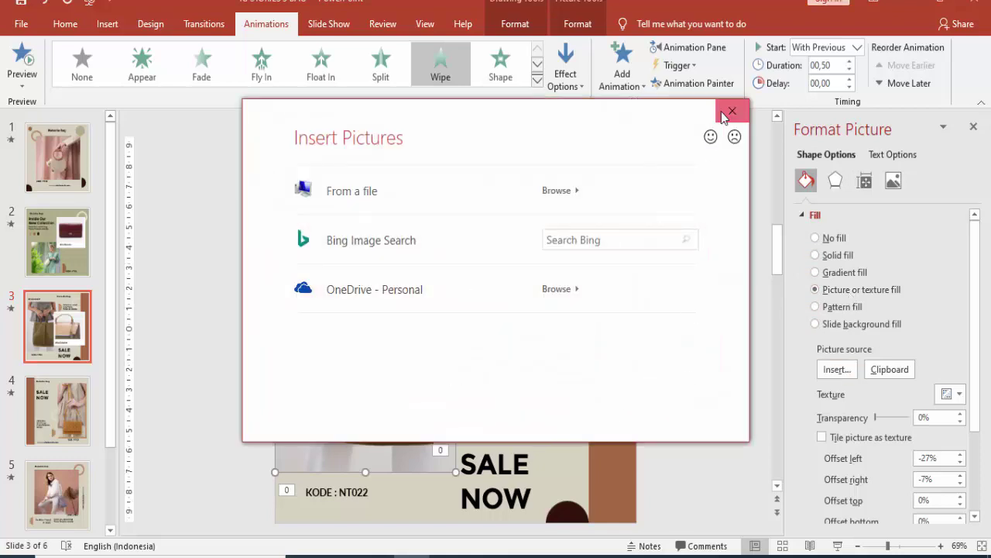
click(724, 114)
Step: Colour slide 4's tall left bar with the recent pink-brown swatch
scroll(310, 376, down, 3)
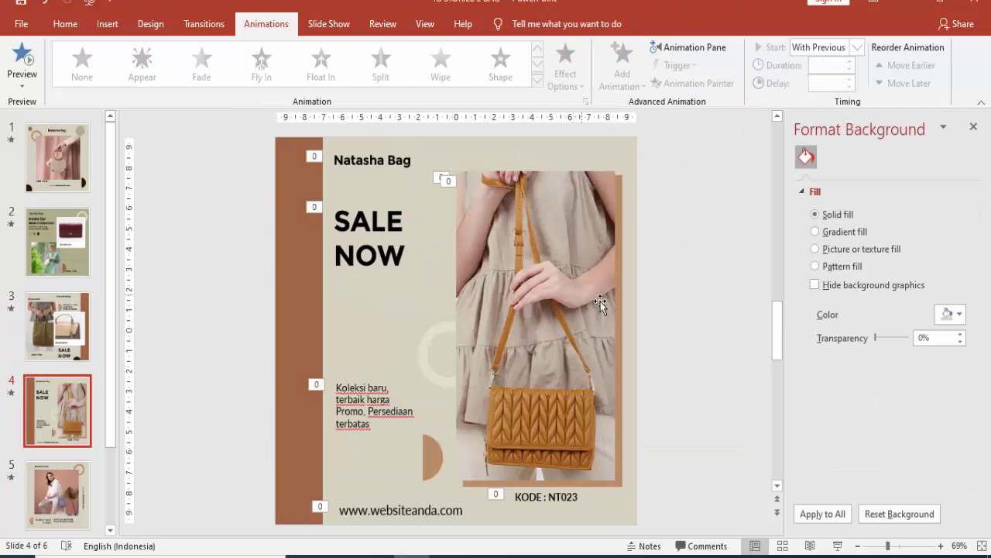
click(576, 302)
click(682, 288)
click(566, 261)
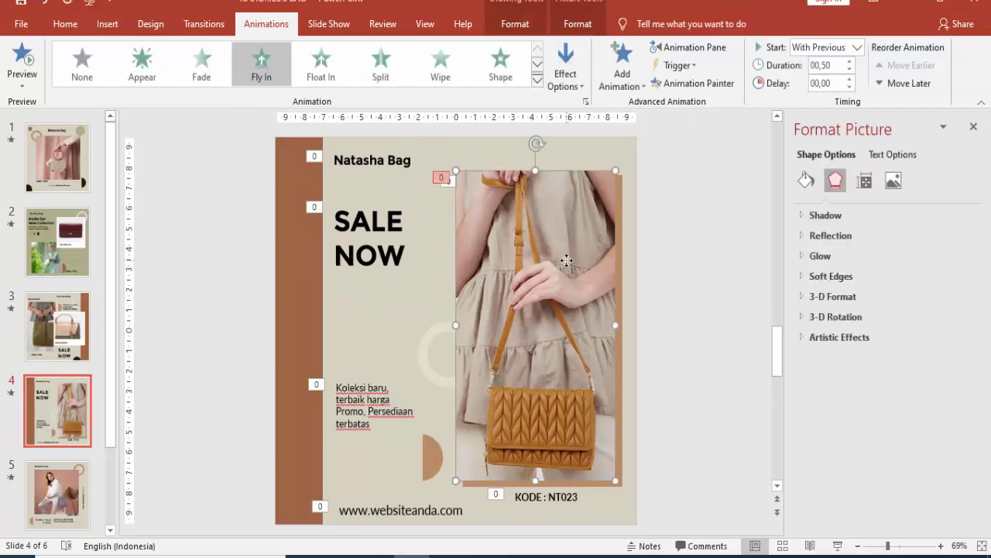
click(66, 24)
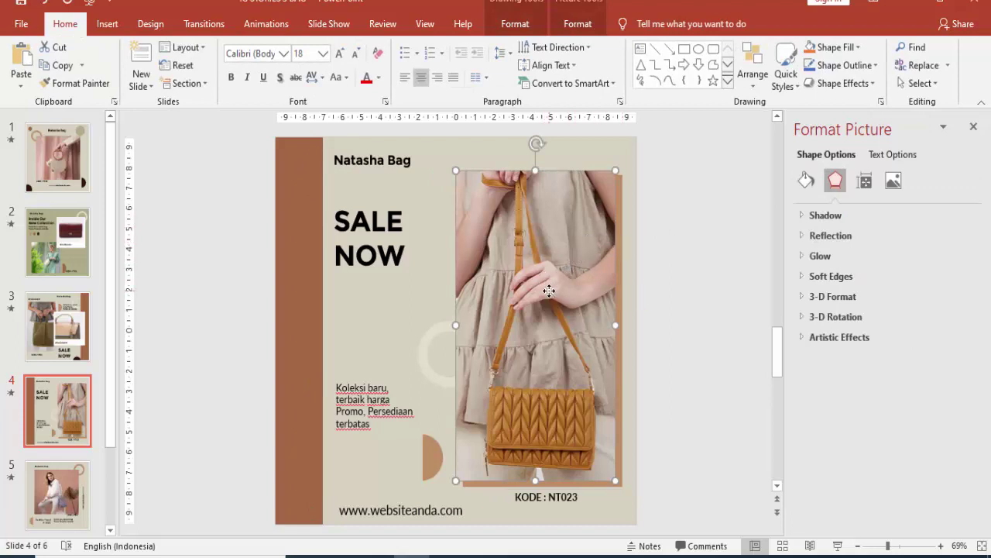
click(805, 180)
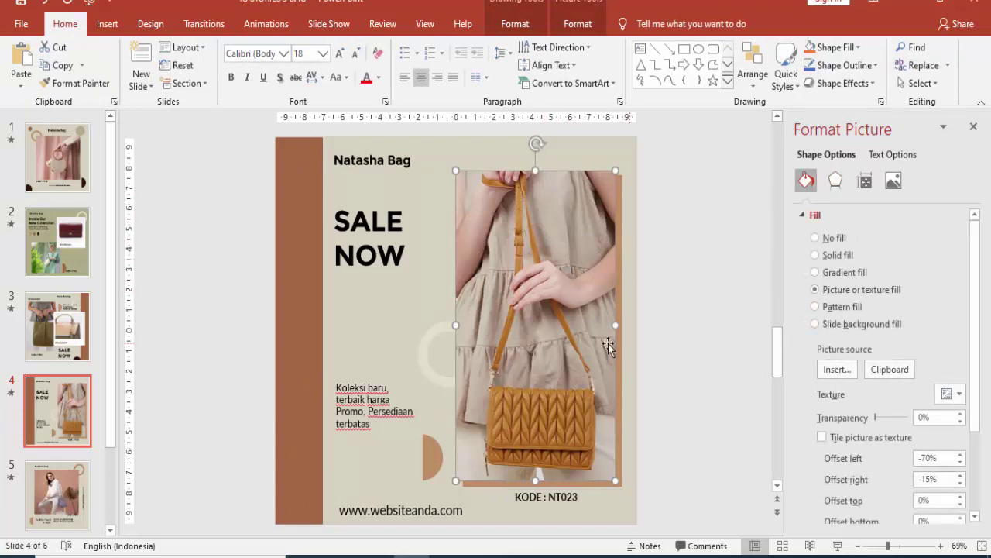
click(300, 267)
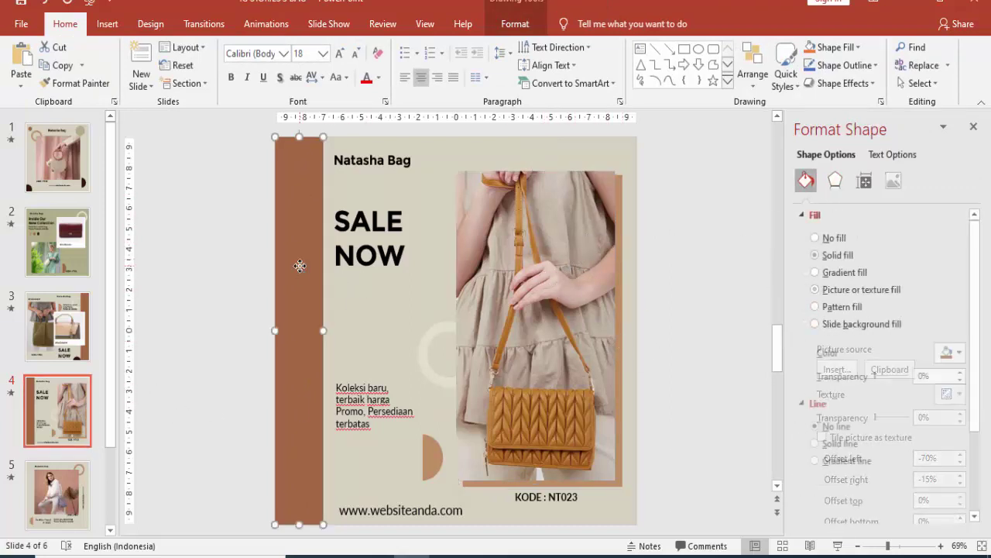
click(949, 353)
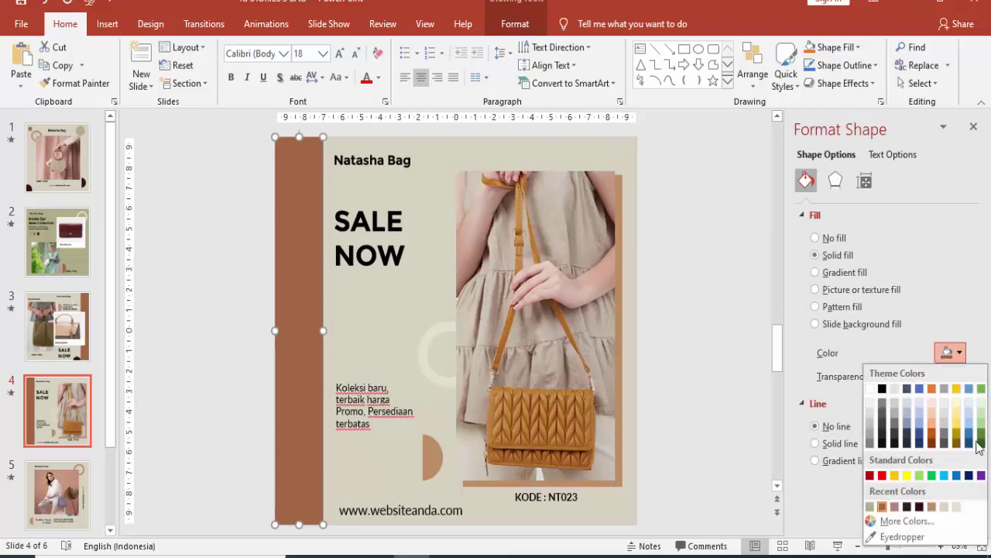
click(894, 508)
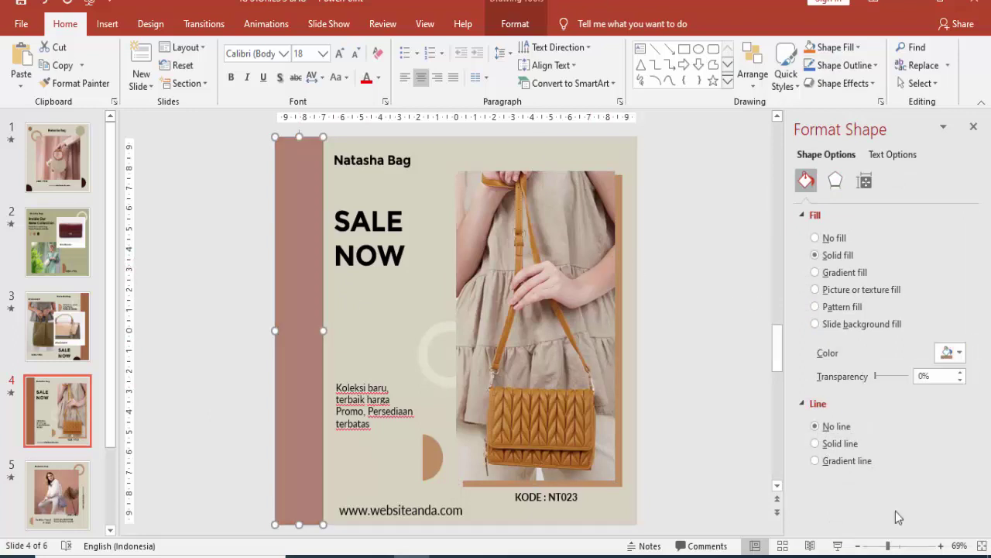
Step: Inspect slide 5's model photo fill and shapes, then scroll to slide 6
click(397, 277)
click(624, 161)
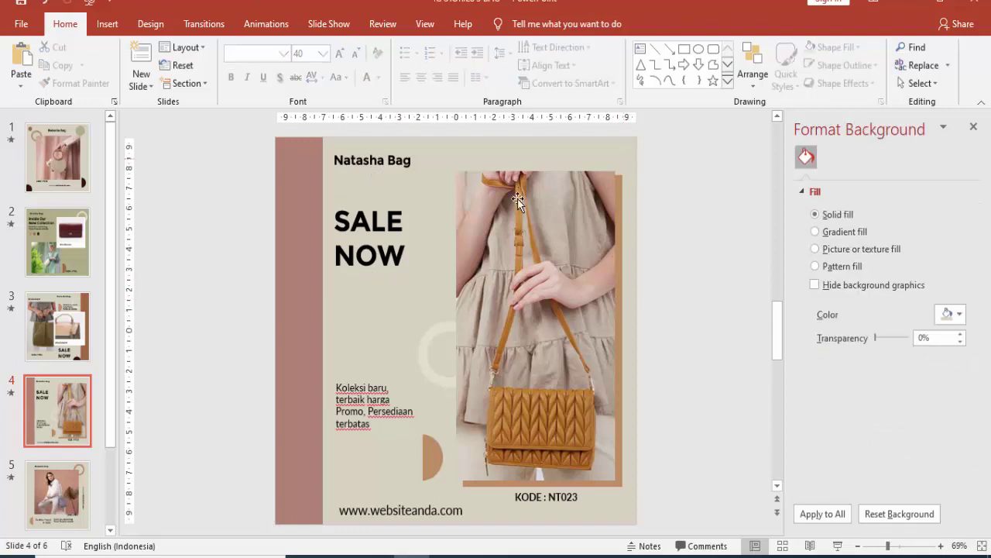
click(85, 472)
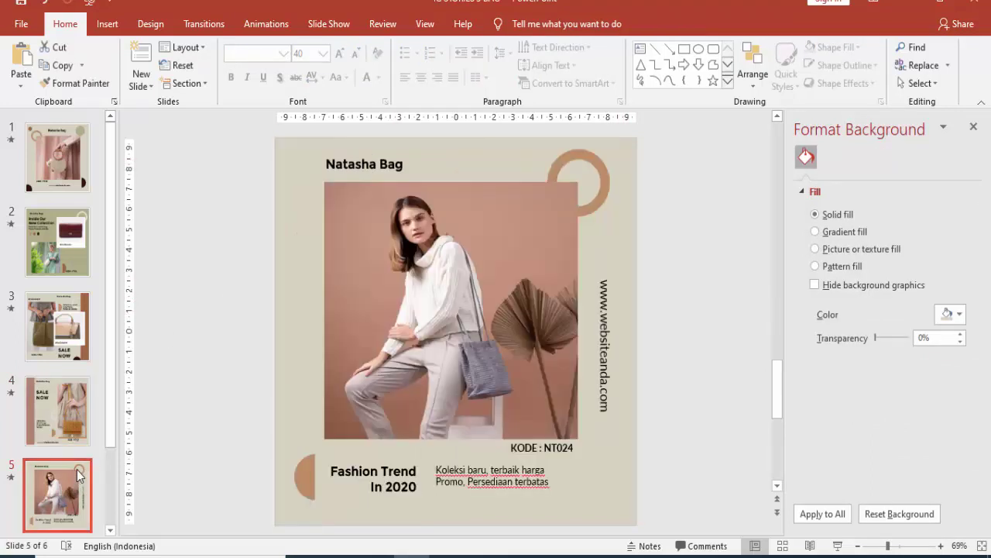
click(511, 250)
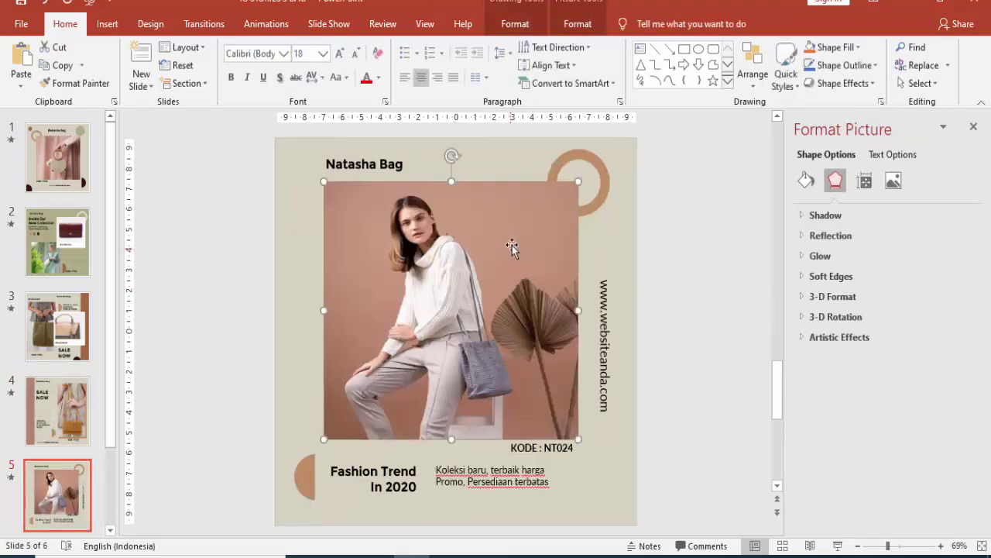
click(805, 181)
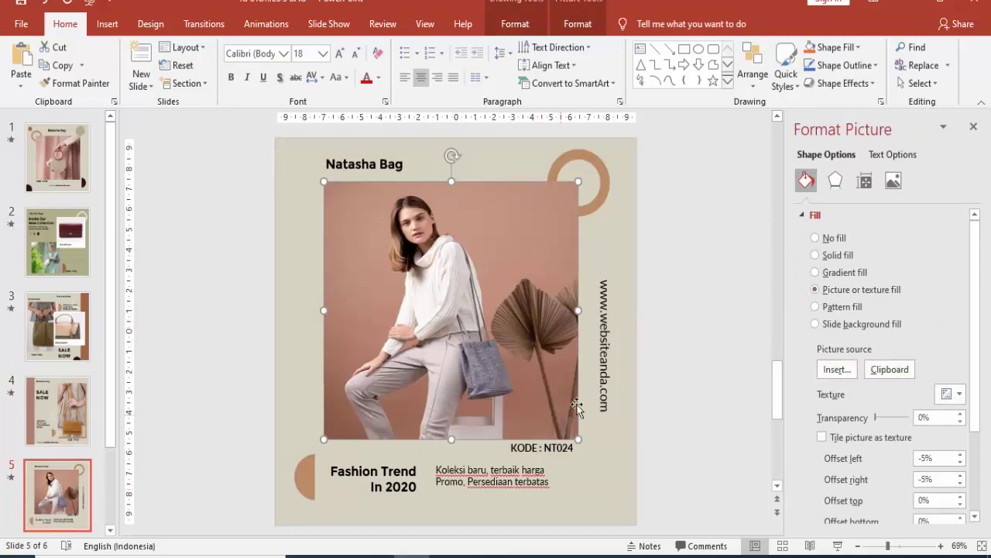
click(542, 447)
click(508, 481)
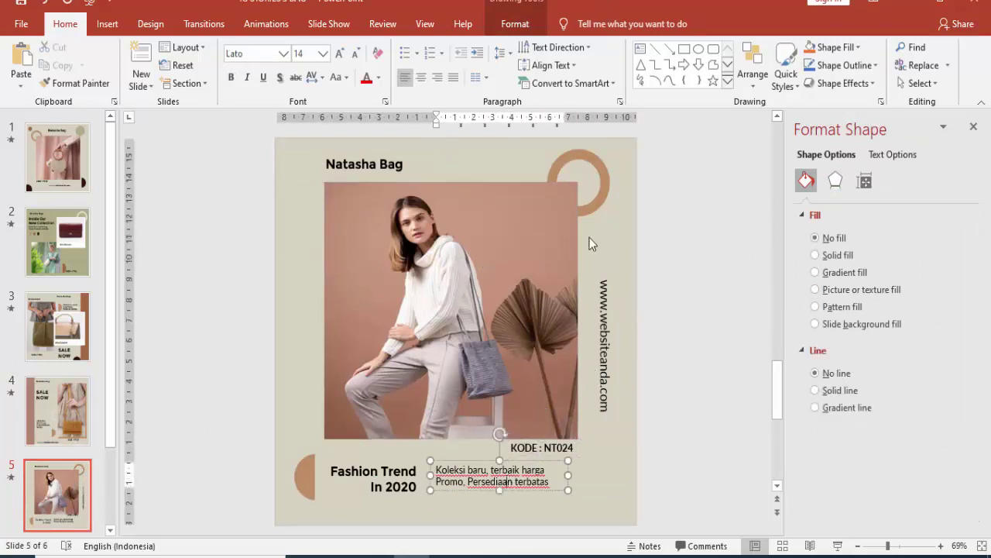
click(602, 203)
click(606, 194)
click(307, 472)
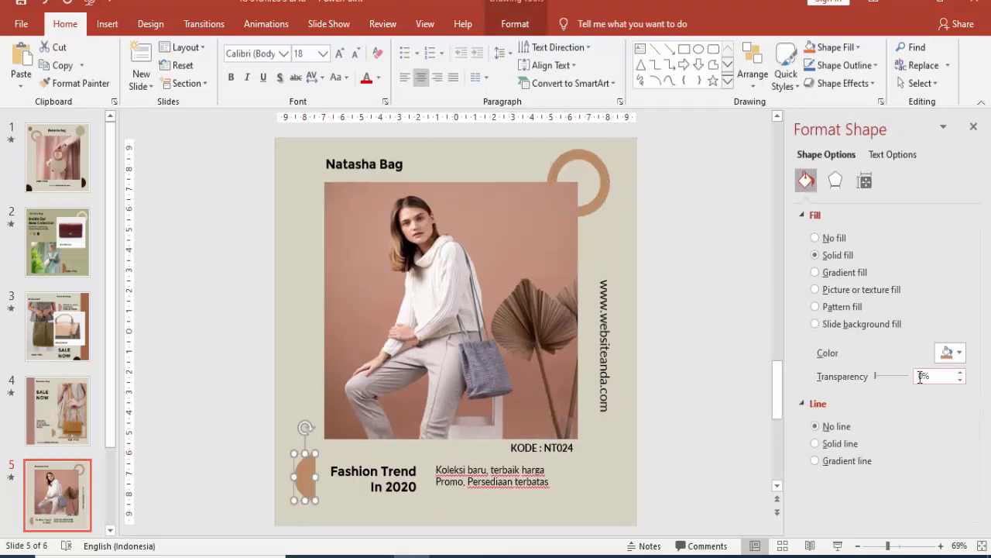
scroll(110, 492, down, 1)
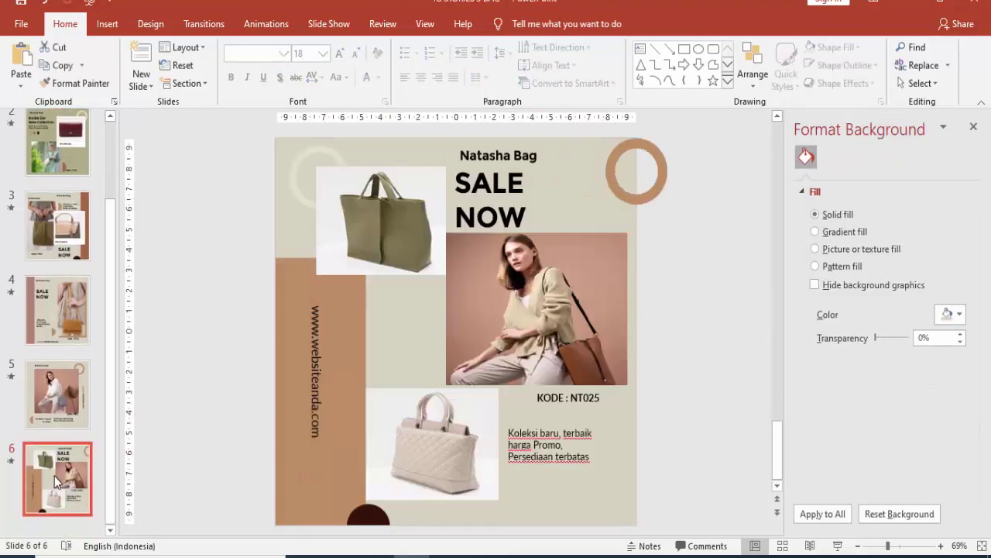
Step: Replace slide 6's large woman photo with the mint-green bag image from file
click(548, 344)
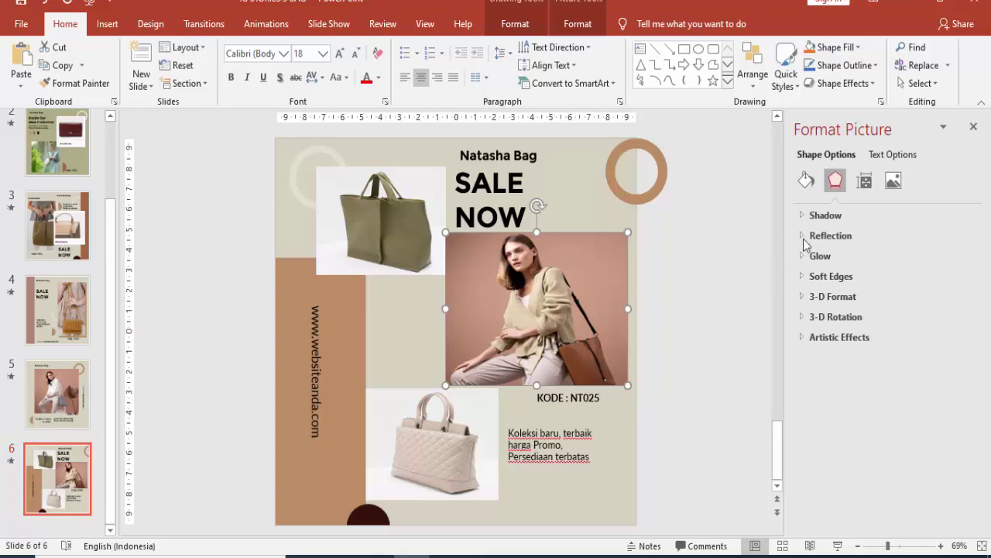
click(807, 180)
click(815, 289)
click(837, 369)
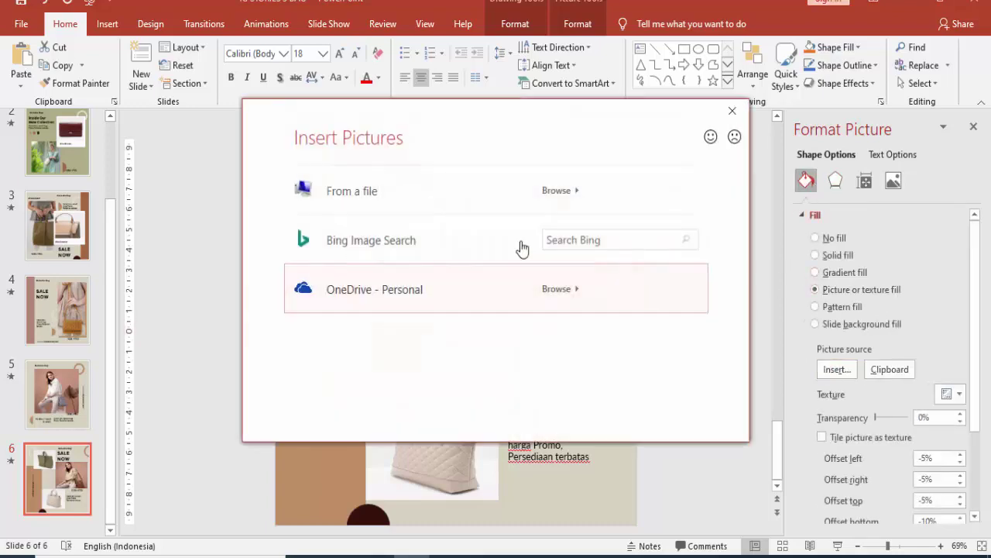
click(377, 193)
scroll(295, 232, down, 3)
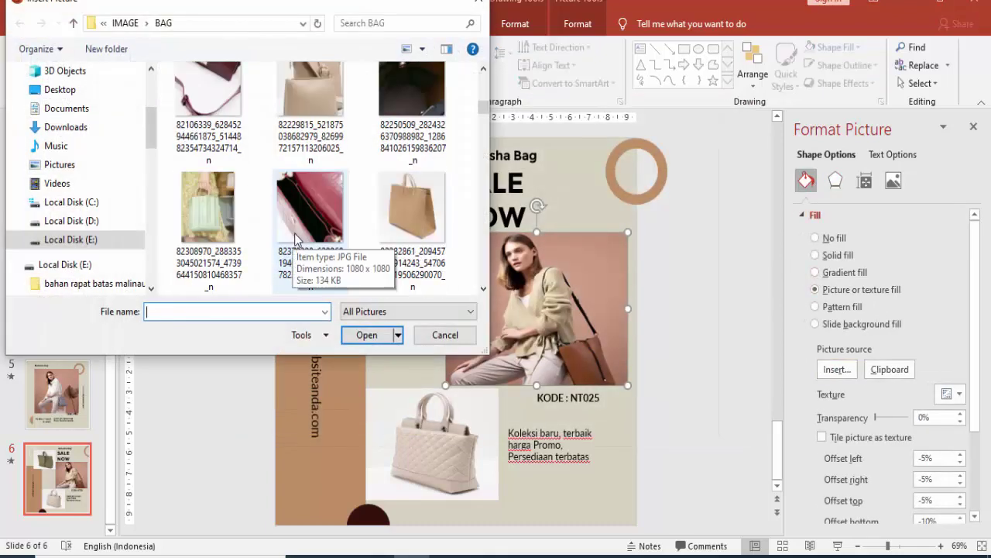
click(208, 207)
click(367, 334)
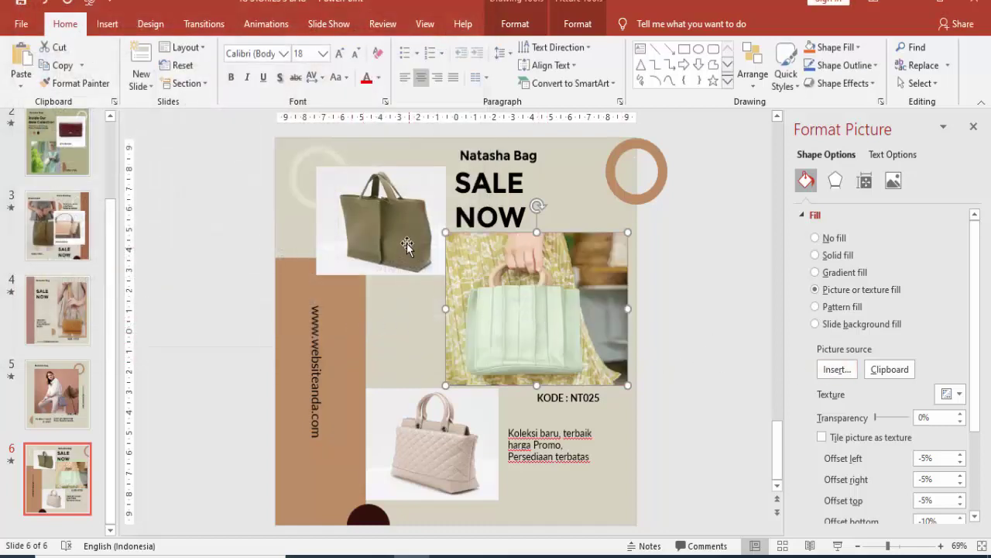
Step: Set the picture offsets to -14%, -19%, -19% and -1% to reposition the bag
scroll(982, 289, down, 3)
scroll(983, 347, down, 1)
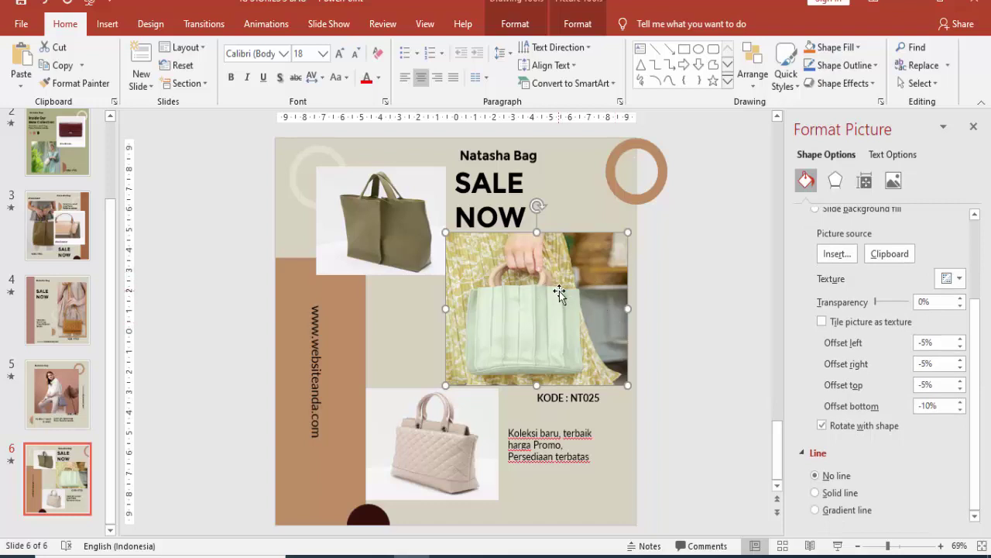
click(960, 339)
click(960, 340)
click(960, 339)
click(961, 339)
click(960, 340)
click(960, 339)
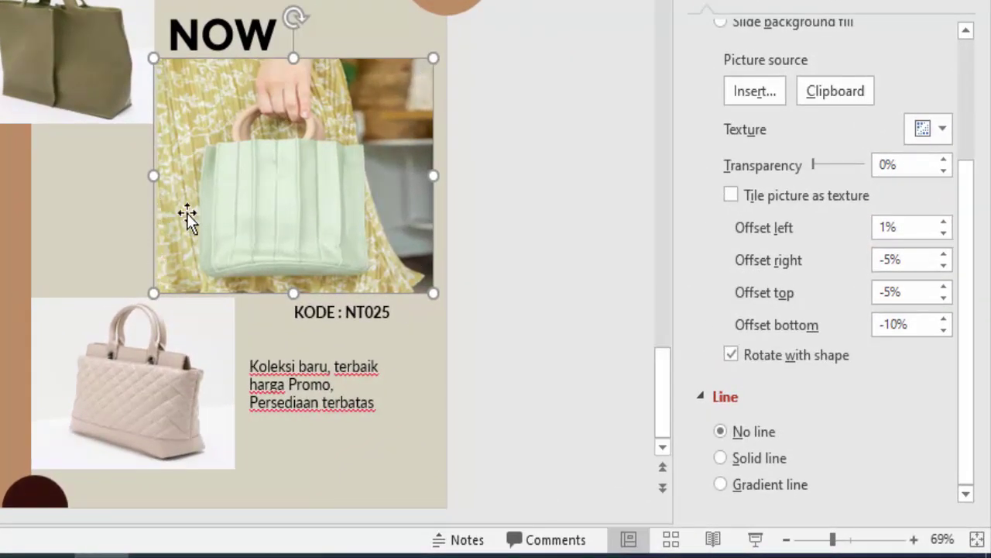
drag(942, 234, 942, 234)
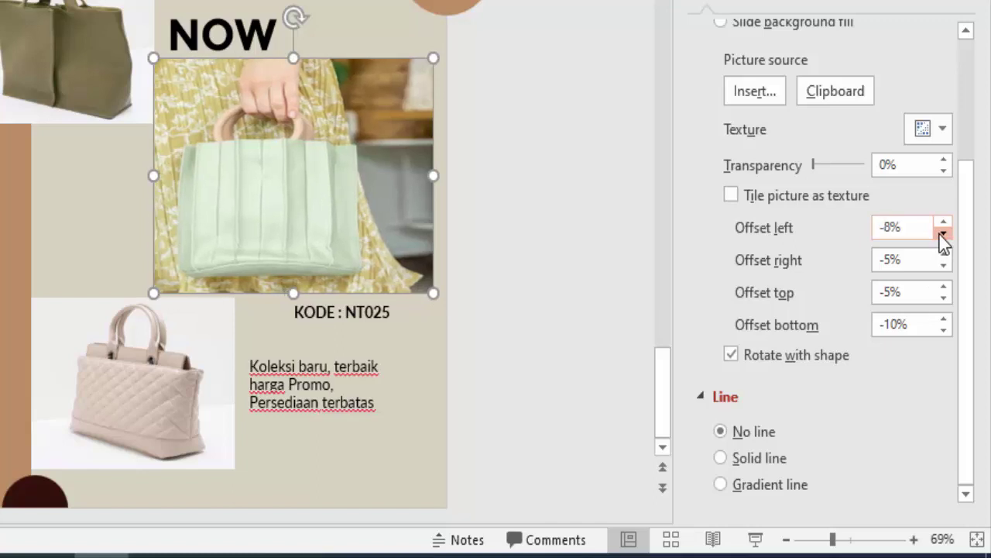
drag(944, 299, 944, 299)
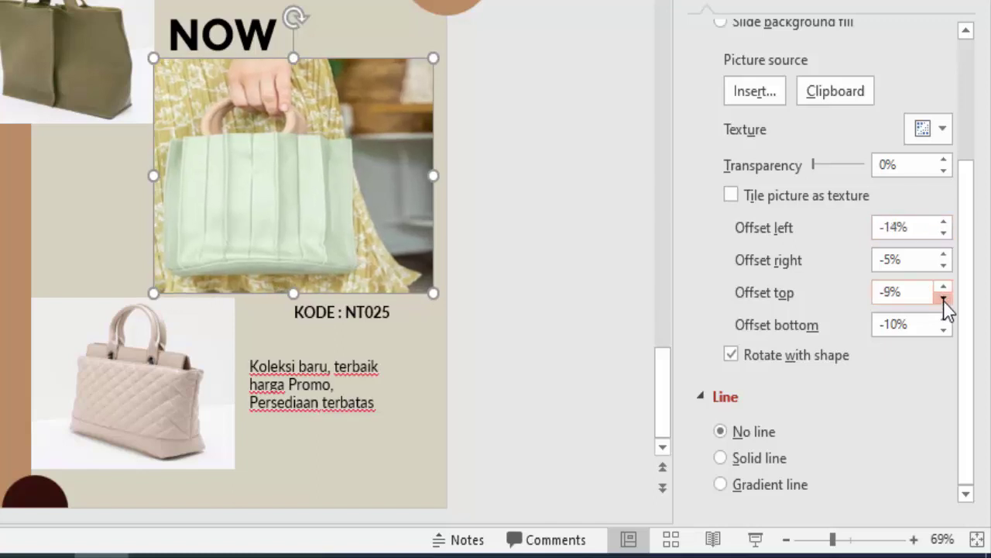
drag(945, 265, 945, 265)
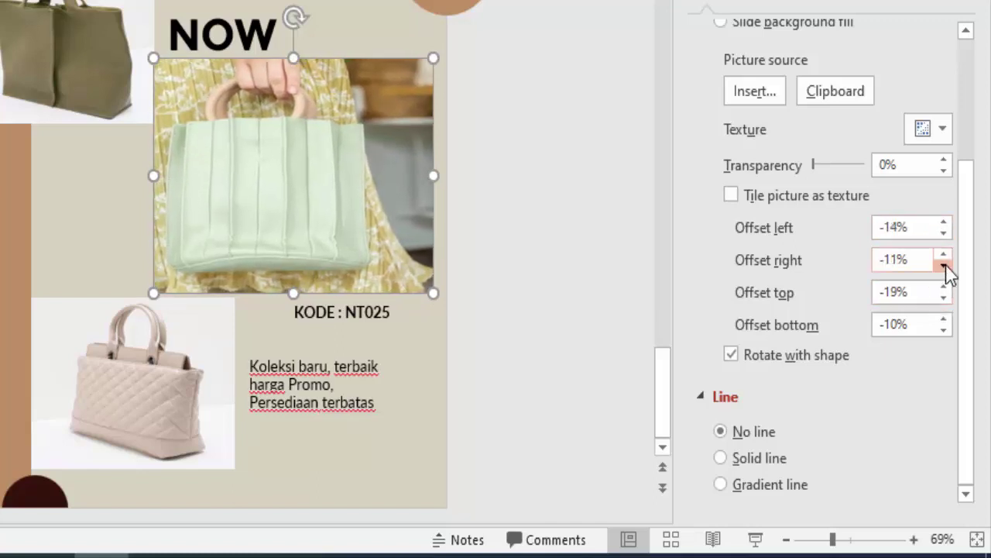
drag(943, 334, 949, 319)
click(948, 320)
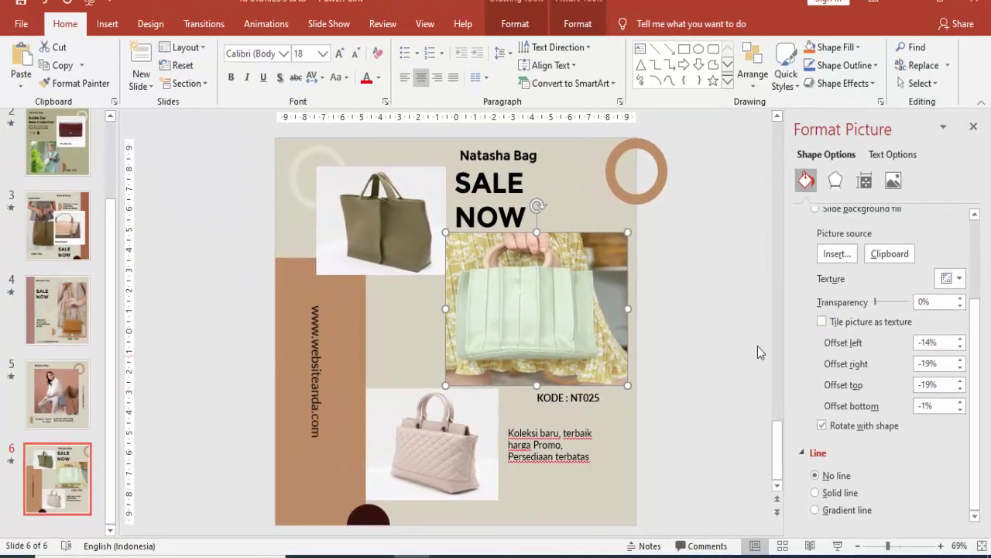
Step: Deselect the beige quilted bag and close the Format Background pane to widen slide 6
click(458, 427)
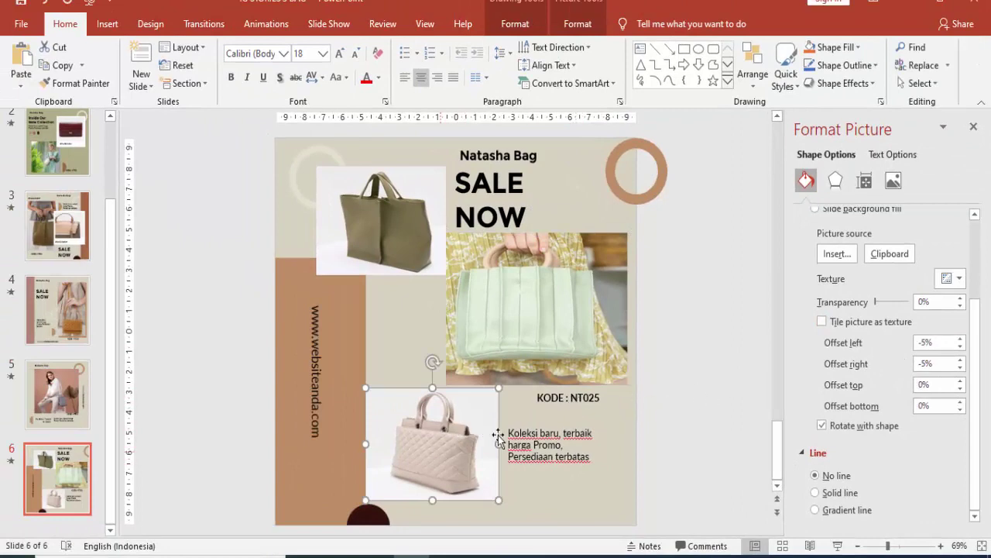
scroll(906, 278, up, 3)
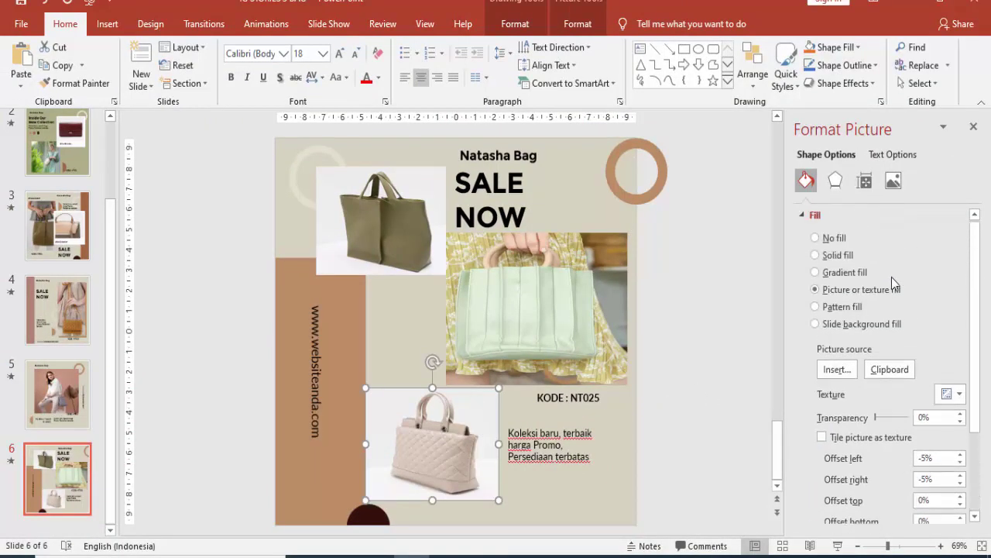
click(250, 287)
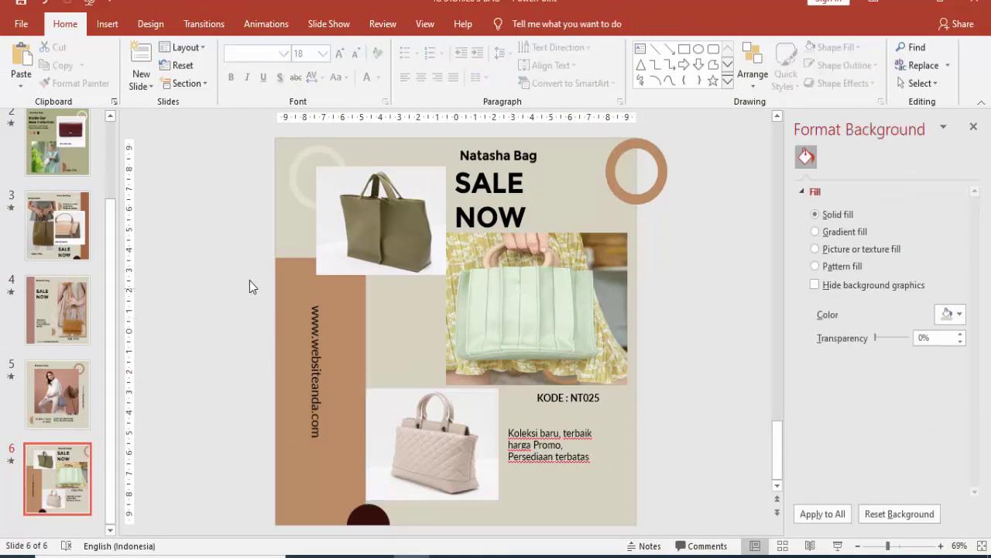
click(973, 127)
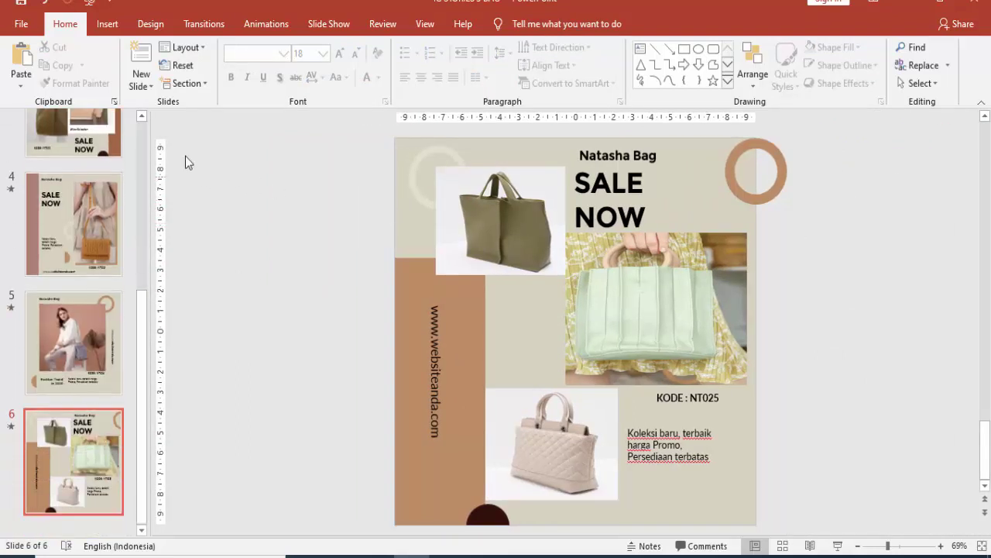
scroll(144, 135, up, 5)
scroll(236, 147, down, 2)
click(142, 138)
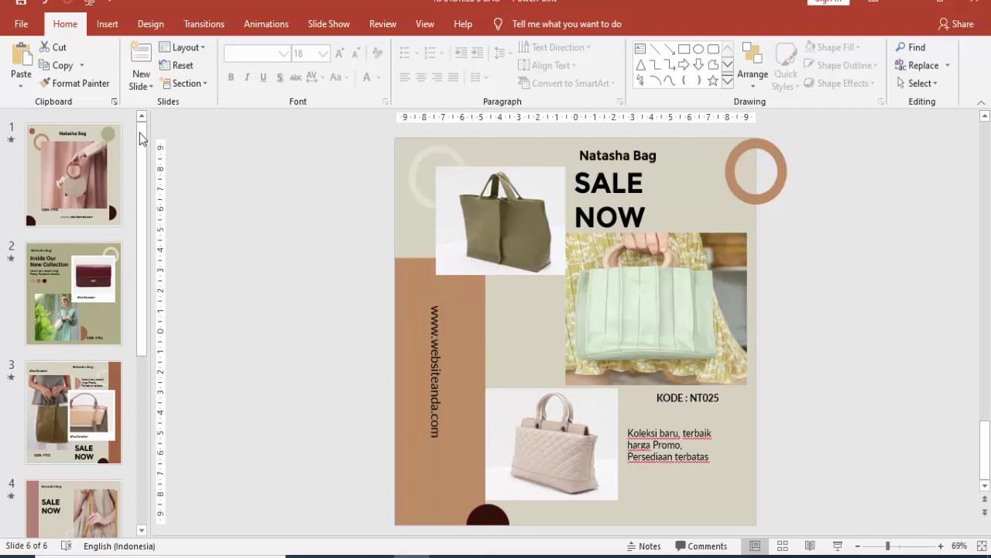
Step: Save all slides as JPEG images named 'IG STORIES 3 BAG' into the 37 INSTAGRAM STORIES folder
click(12, 24)
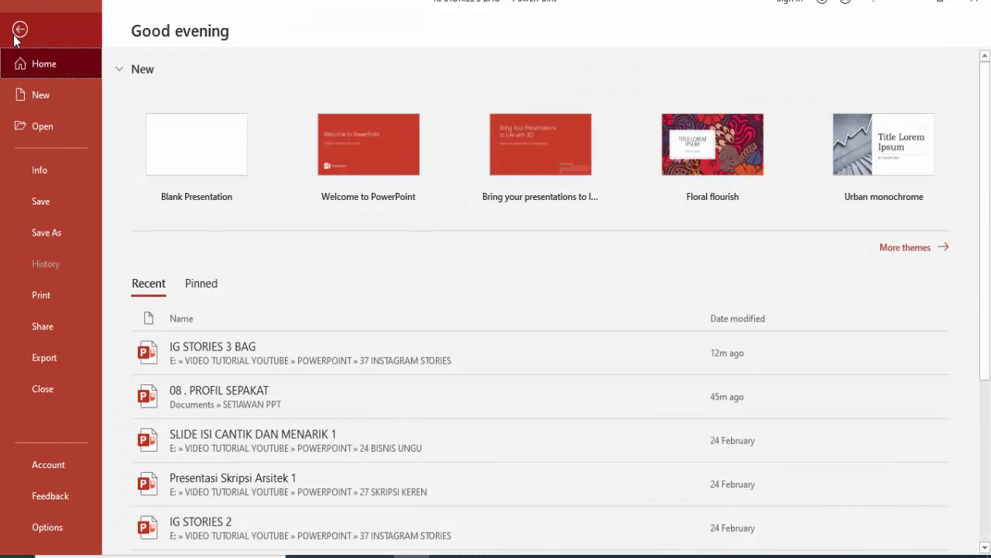
click(69, 245)
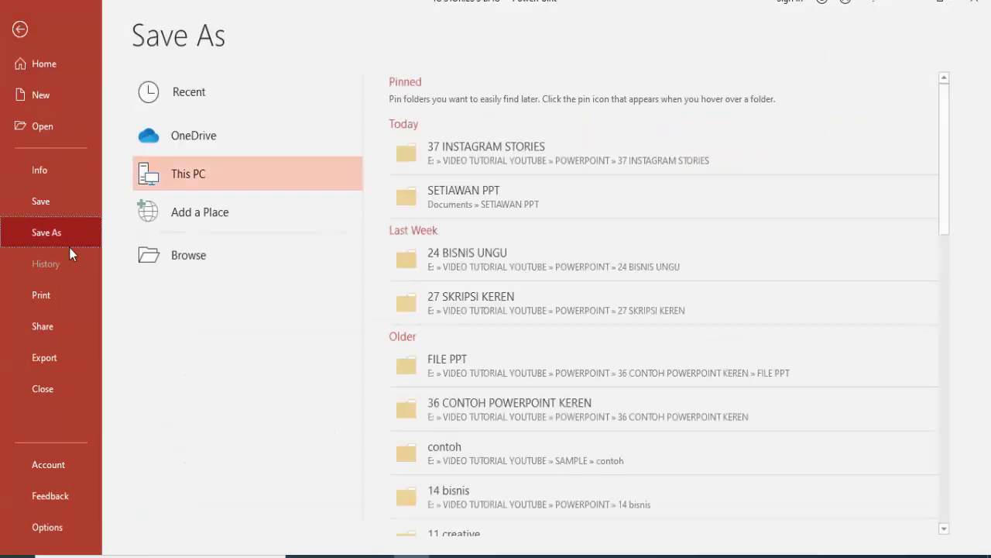
click(471, 157)
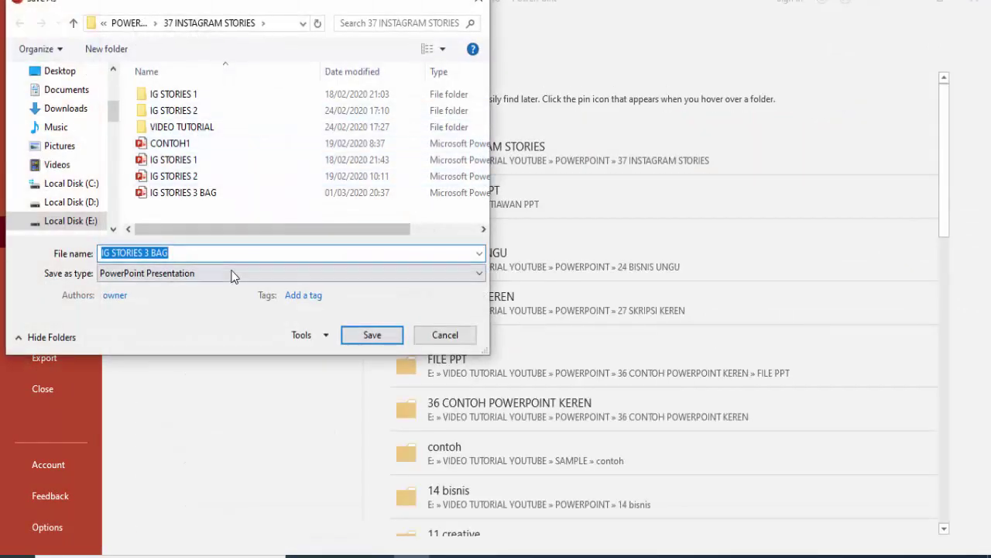
click(230, 274)
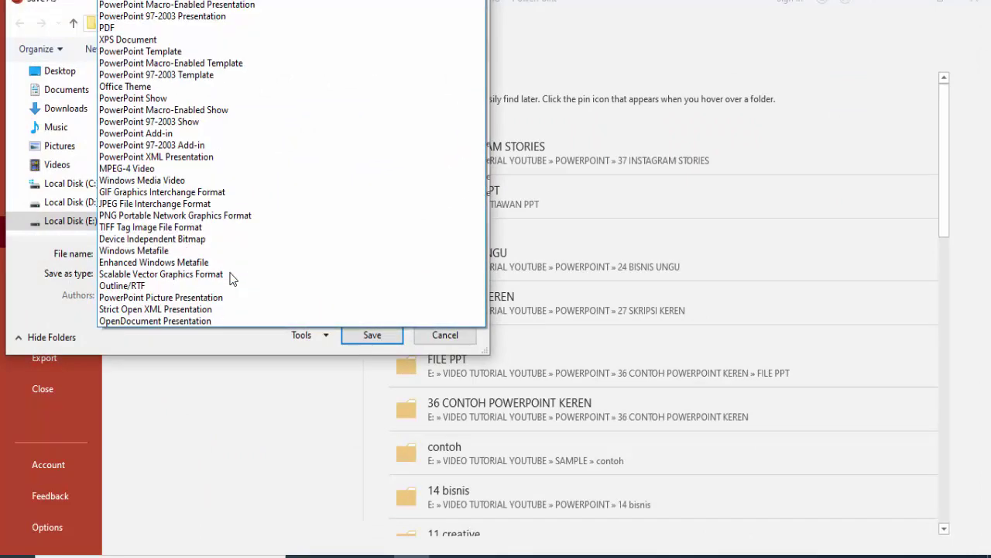
click(154, 204)
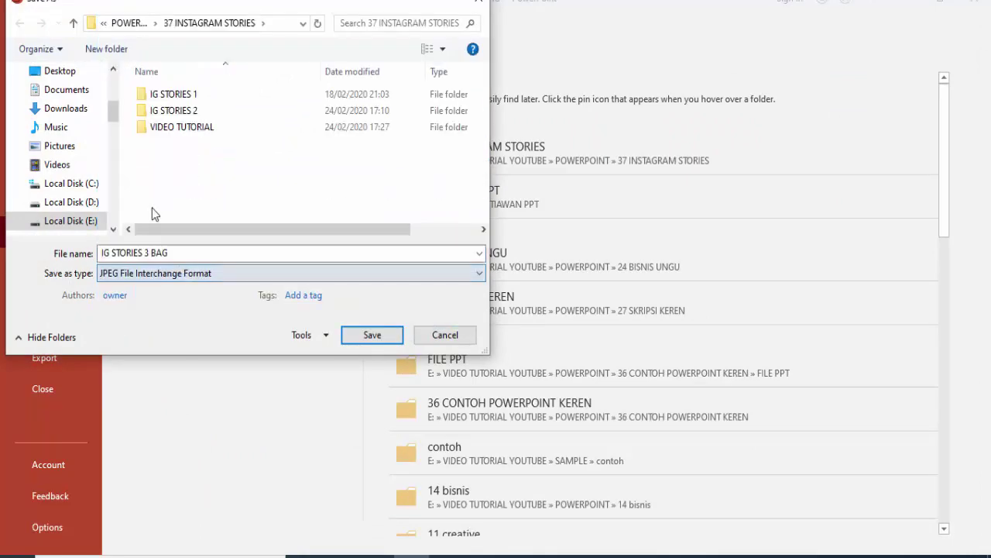
click(189, 296)
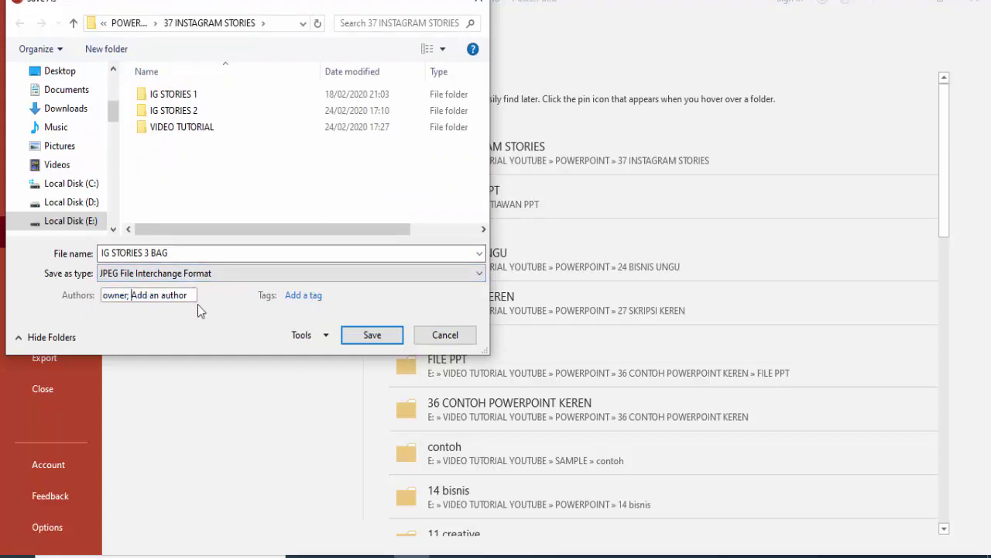
click(182, 253)
click(184, 254)
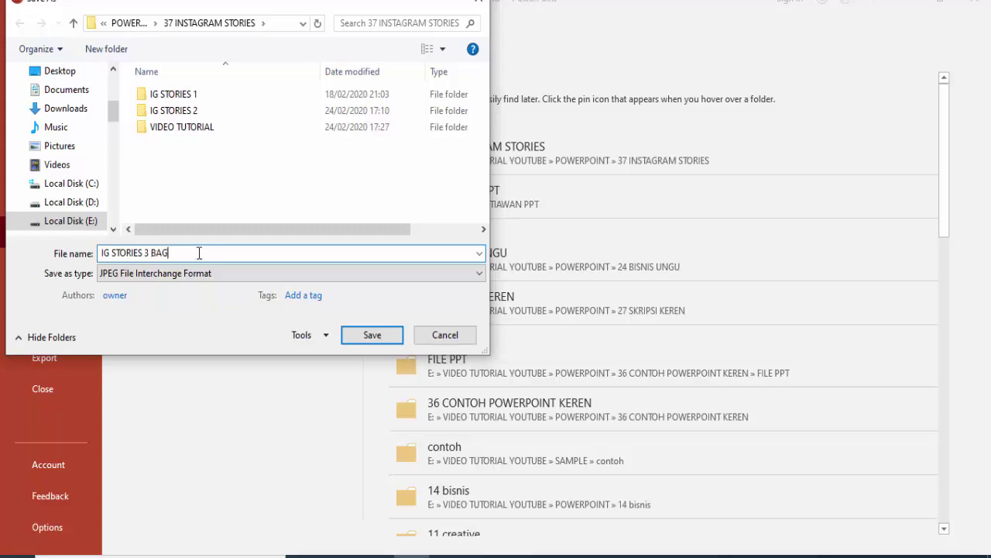
click(372, 335)
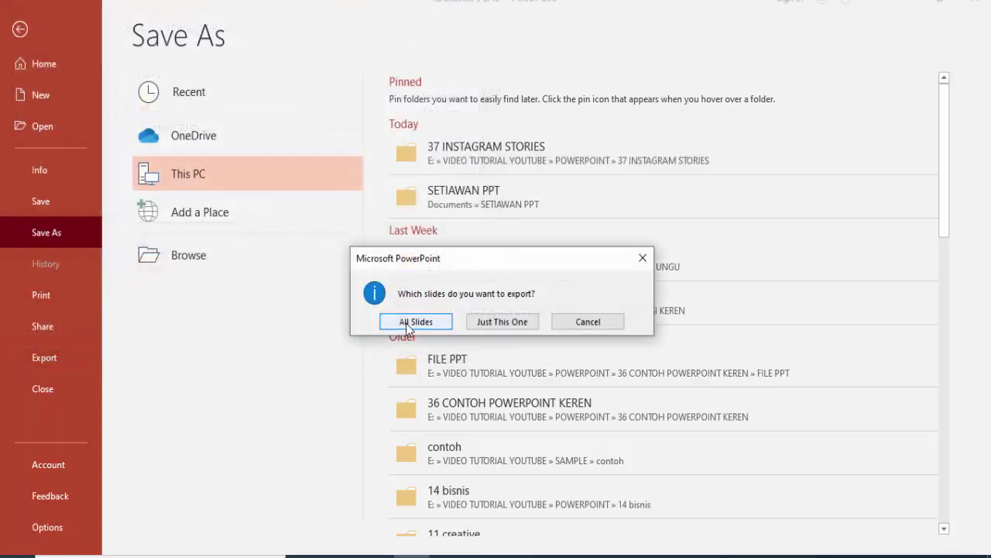
click(411, 324)
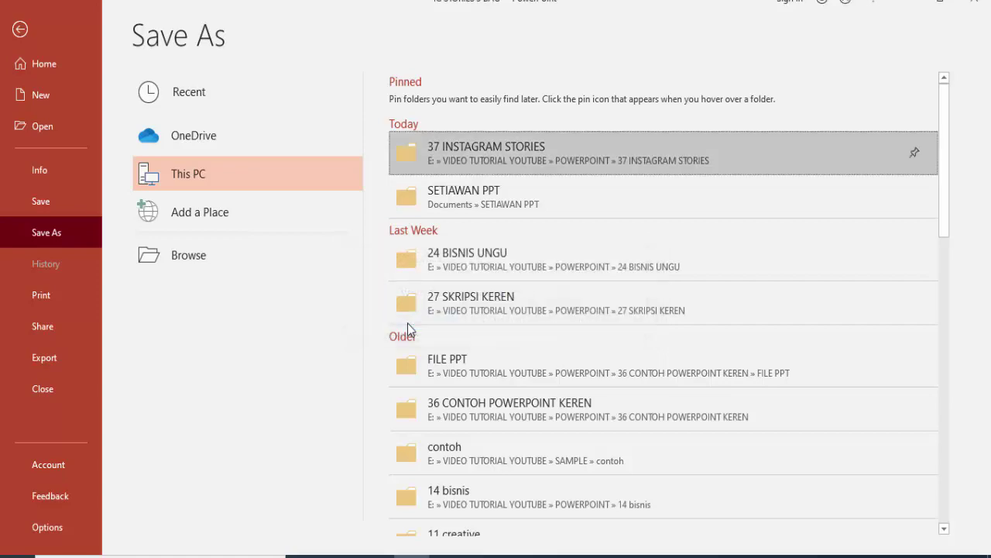
click(498, 322)
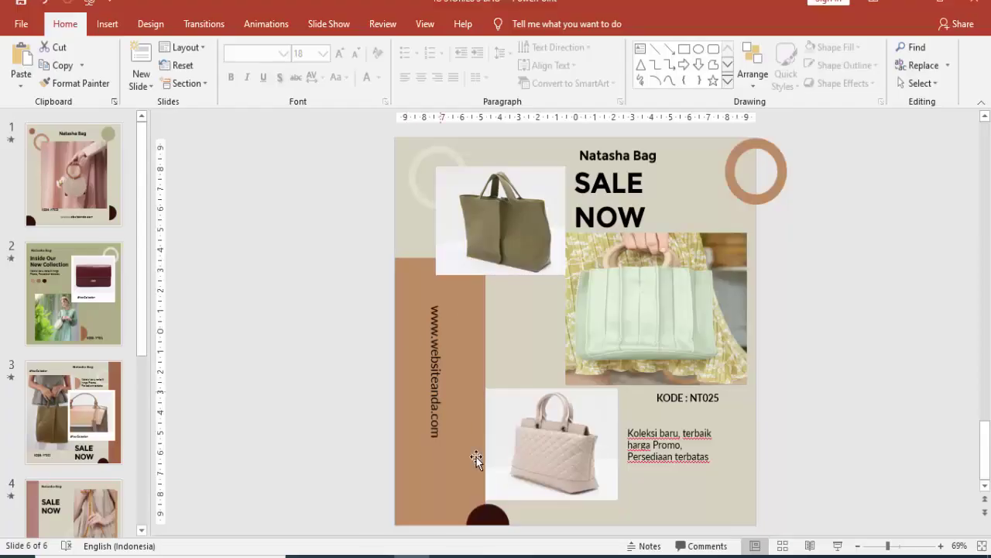
Step: Browse File Explorer to E:\VIDEO TUTORIAL YOUTUBE\POWERPOINT\37 INSTAGRAM STORIES
mouse_move(513, 556)
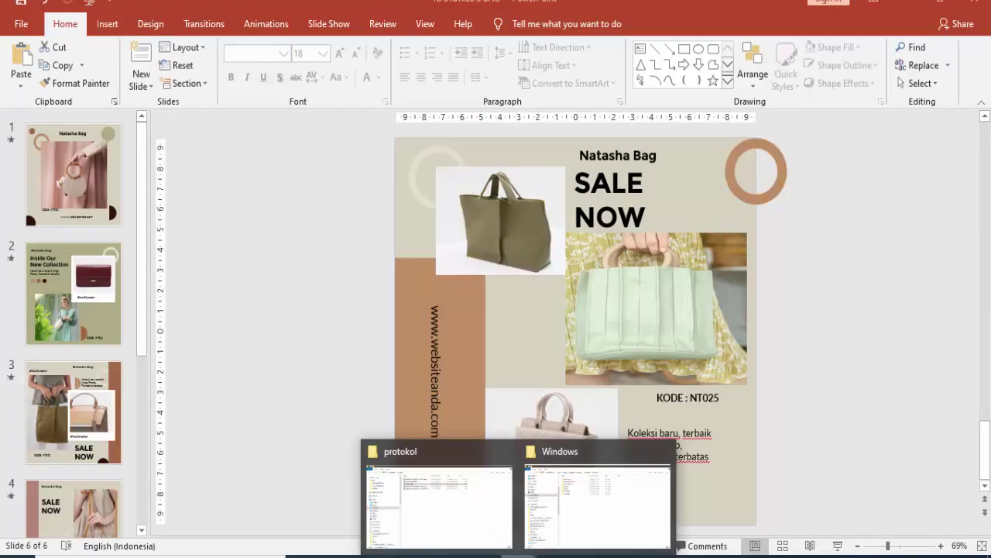
click(588, 532)
scroll(155, 372, down, 2)
scroll(132, 333, down, 2)
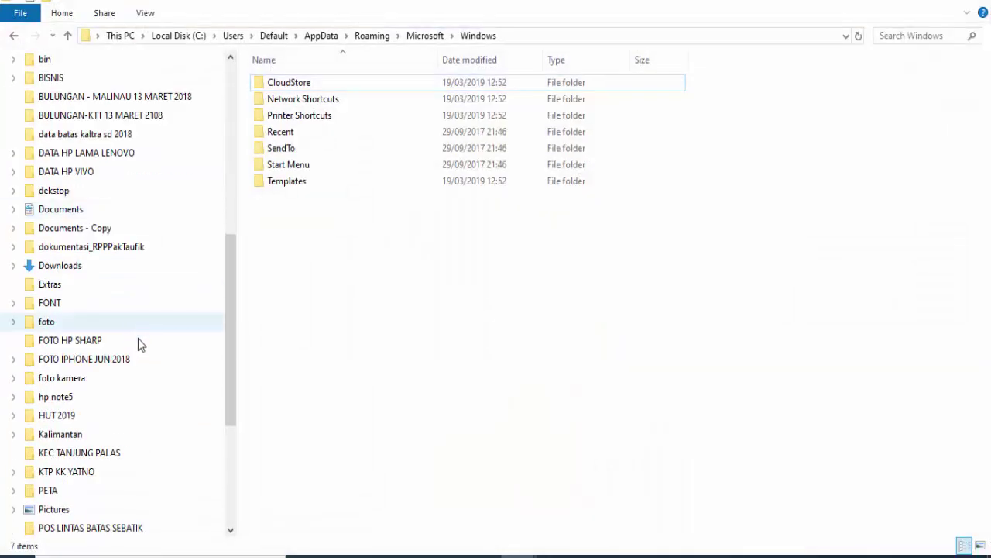
scroll(140, 387, down, 2)
scroll(112, 443, down, 1)
scroll(115, 443, down, 1)
click(116, 435)
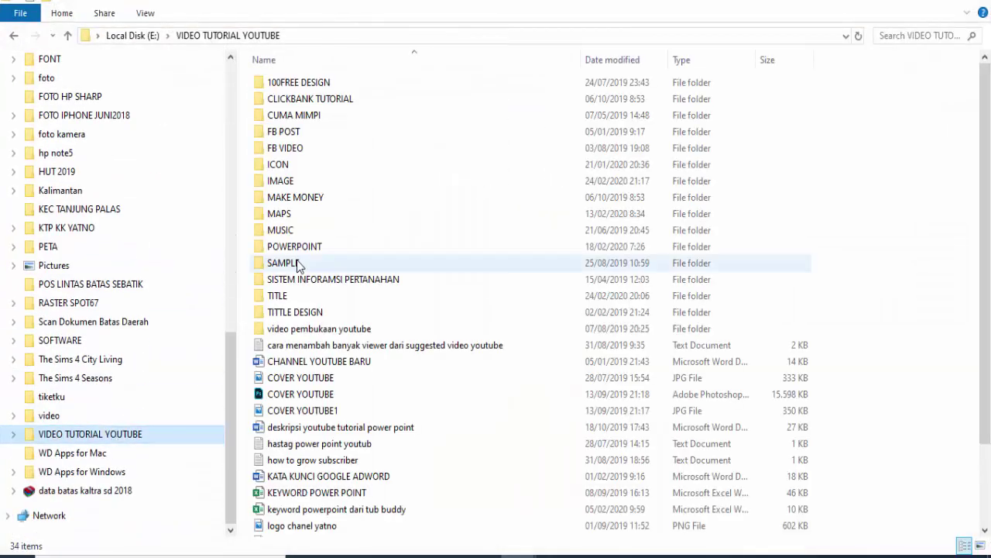
double_click(294, 248)
scroll(290, 373, down, 6)
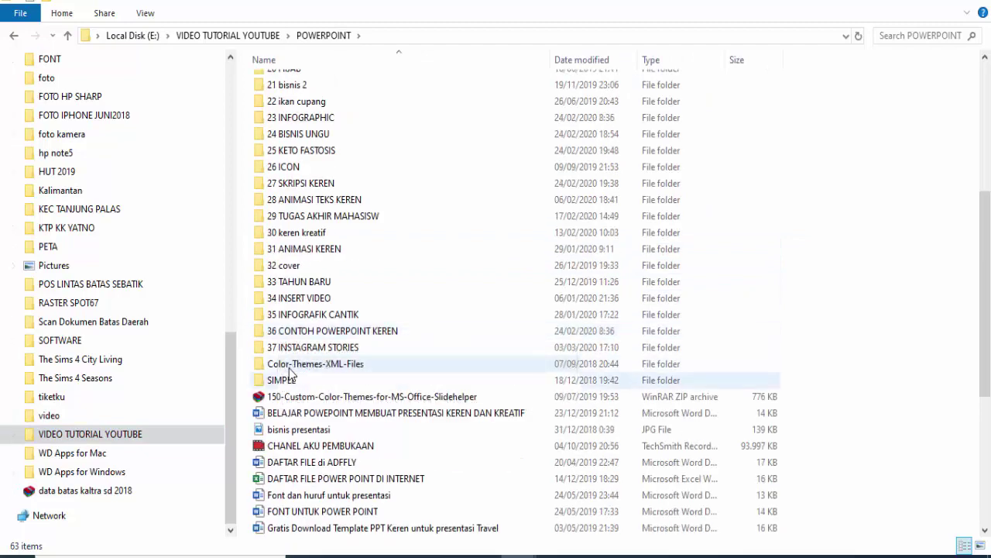
double_click(294, 349)
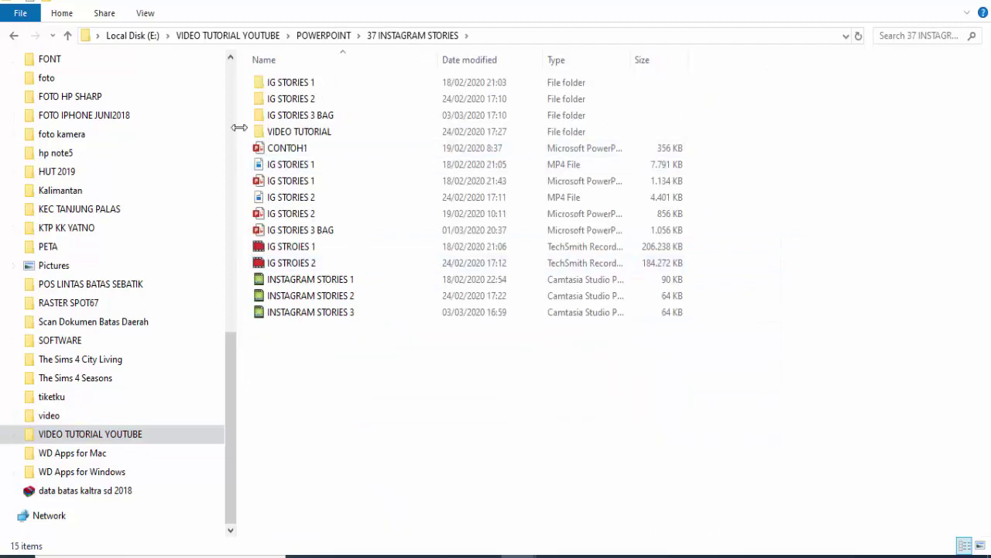
Step: Open the IG STORIES 3 BAG folder and view Slide1 in the image viewer
drag(240, 127, 113, 127)
double_click(180, 116)
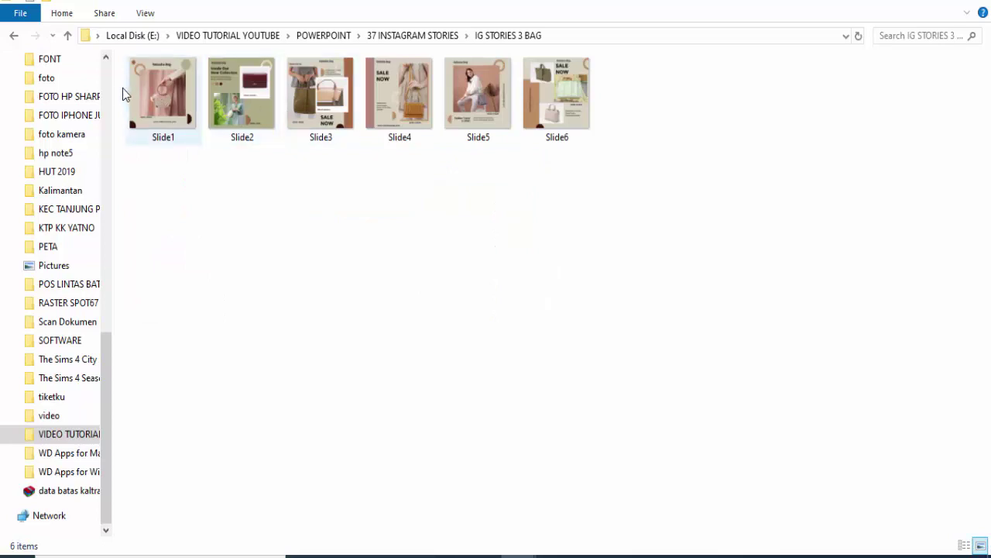
scroll(109, 91, up, 8)
drag(113, 85, 90, 85)
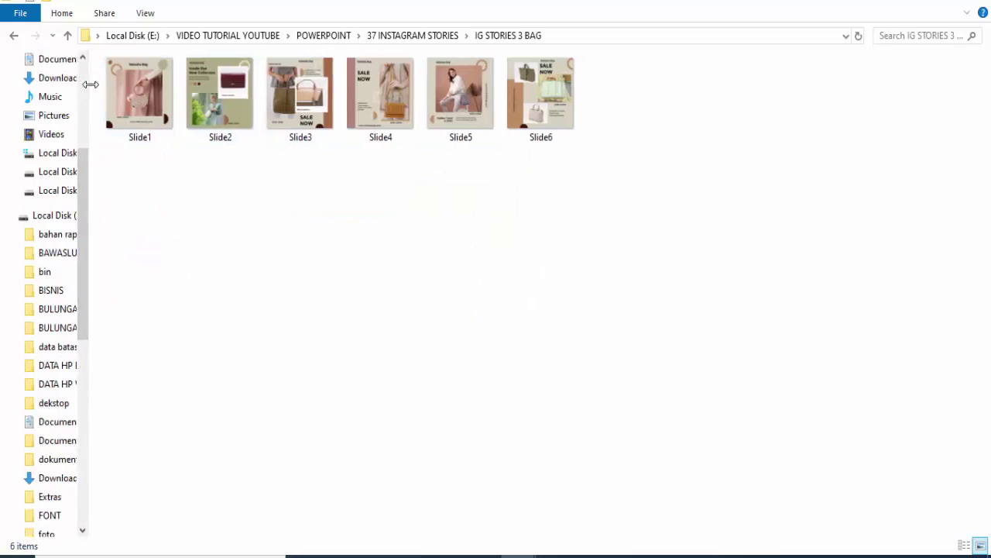
double_click(150, 92)
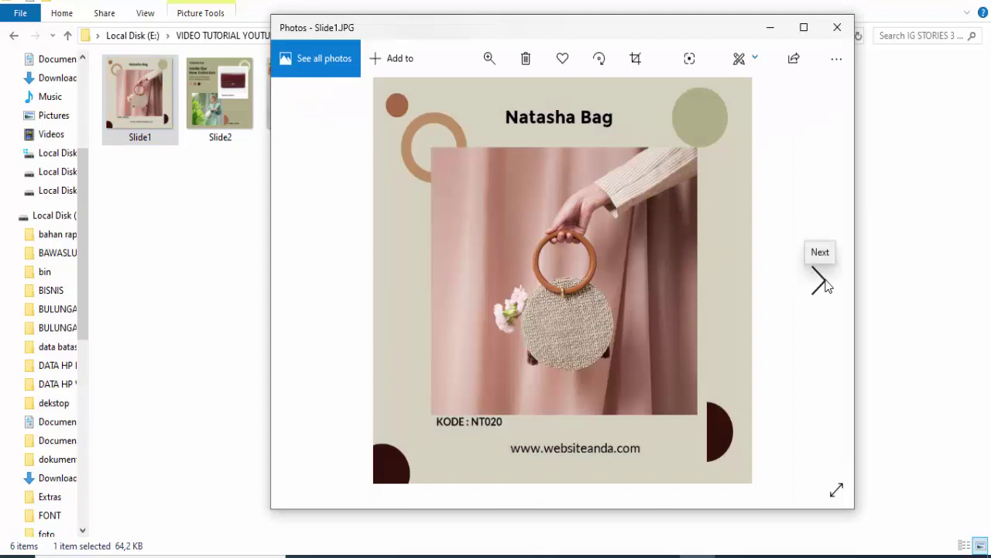
Step: Page through the exported images to Slide6 in Photos, close it, and return to PowerPoint
click(824, 286)
click(825, 286)
click(826, 286)
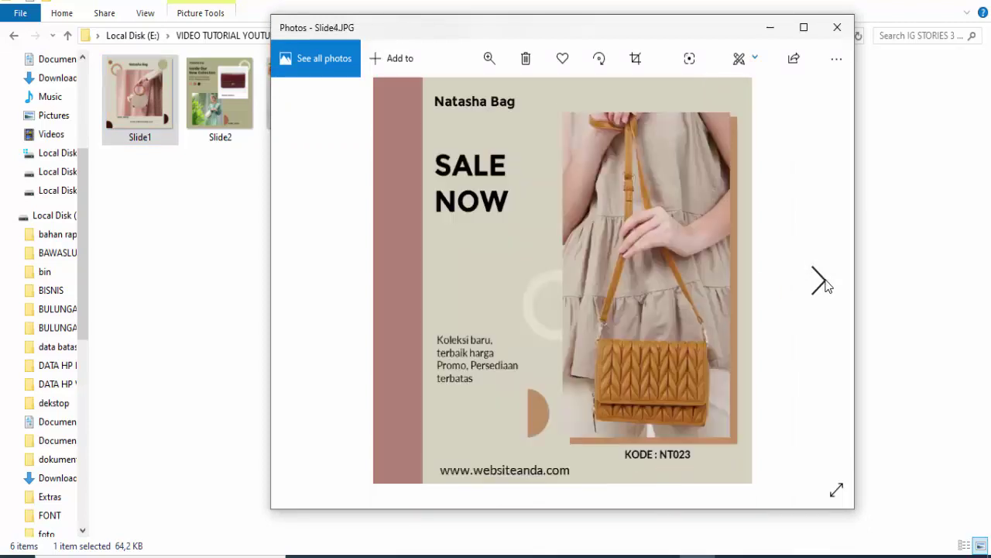
click(825, 286)
click(827, 285)
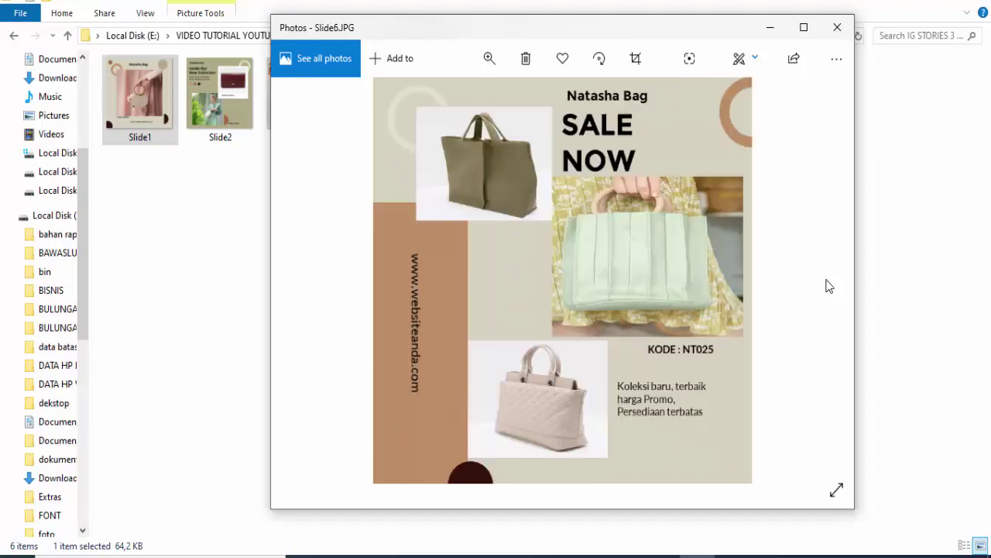
click(837, 27)
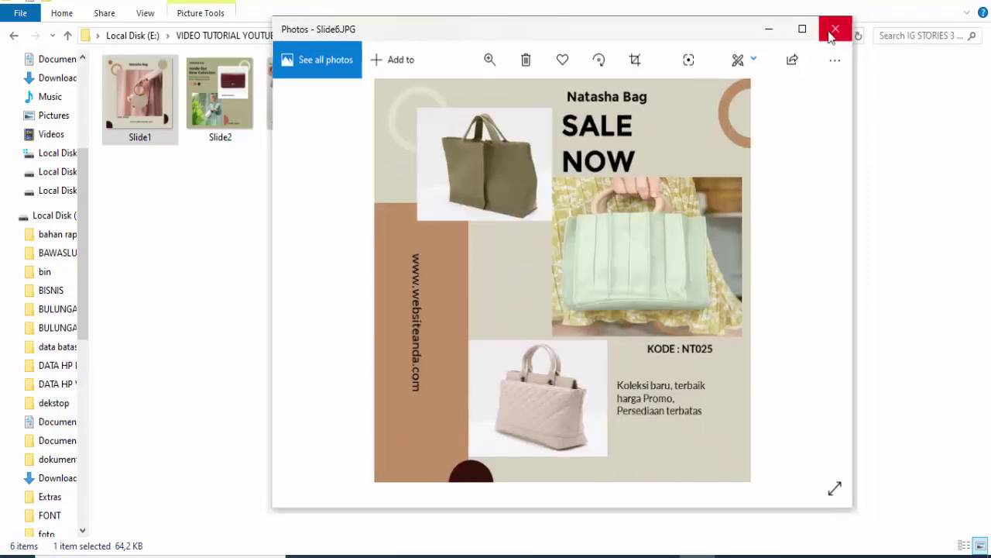
click(412, 556)
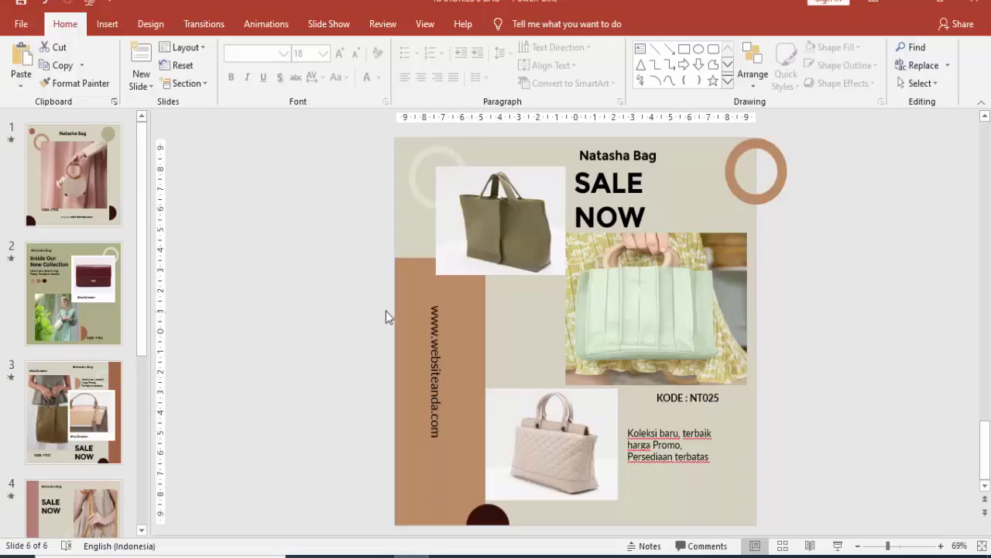
Step: Set up a video export of the deck in HD (720p) at 1 second per slide, then start Create Video
click(21, 24)
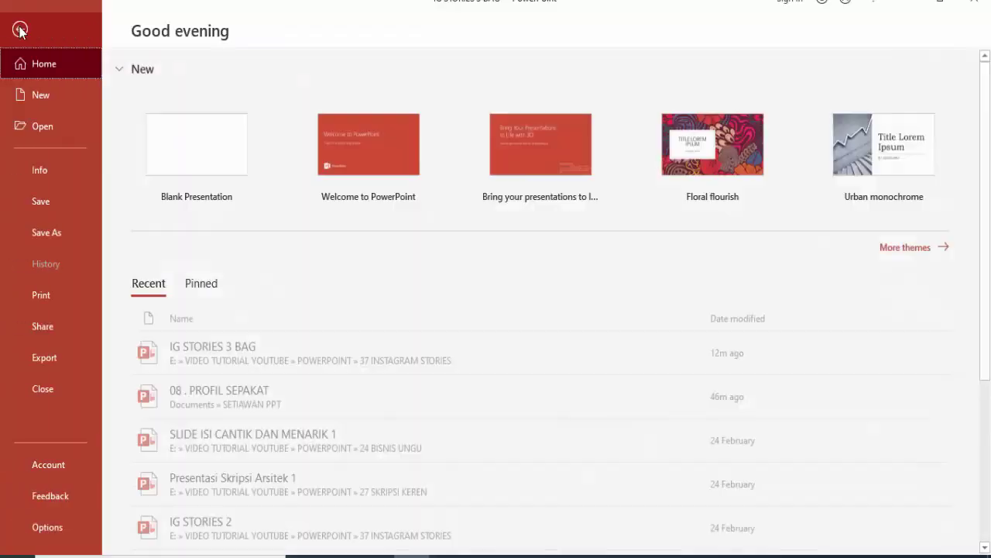
click(49, 359)
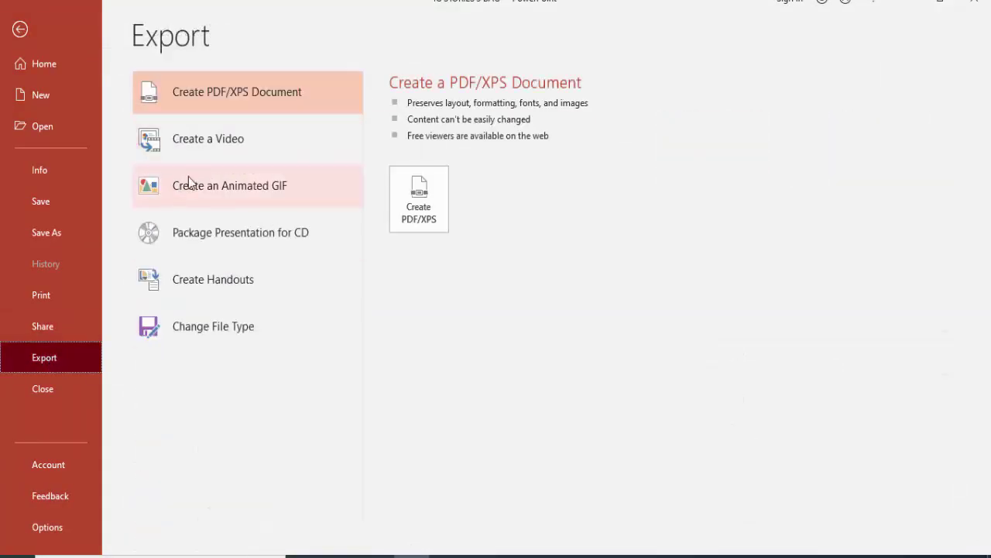
click(242, 149)
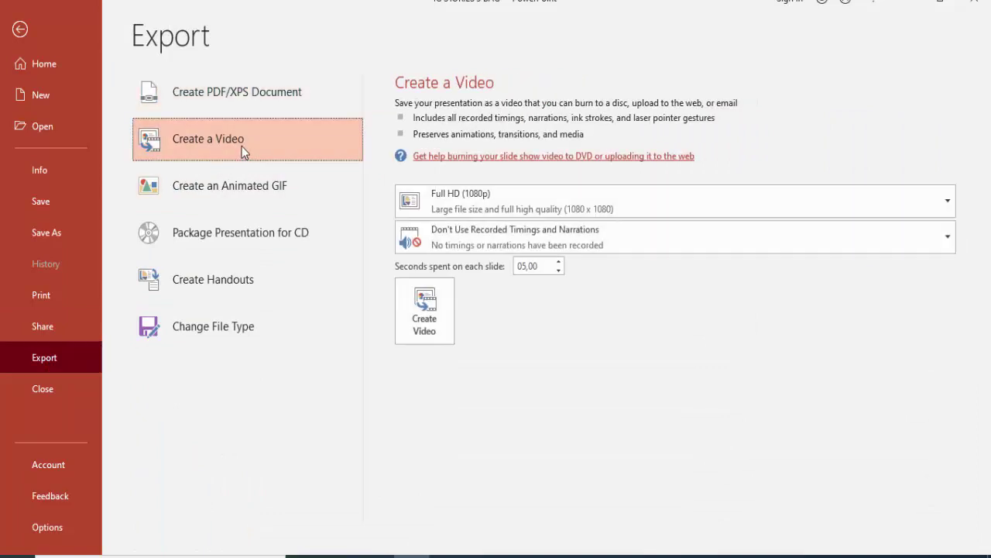
click(463, 201)
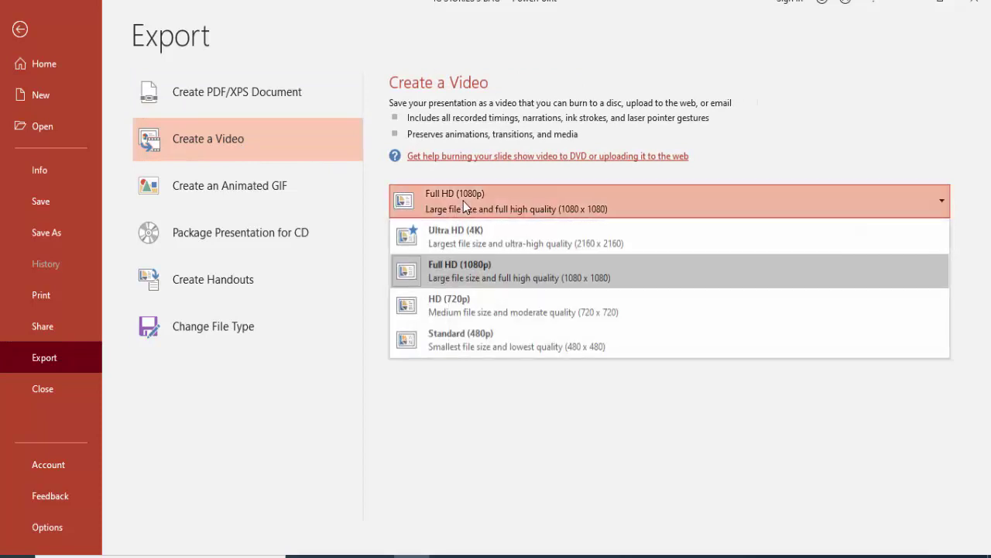
click(448, 302)
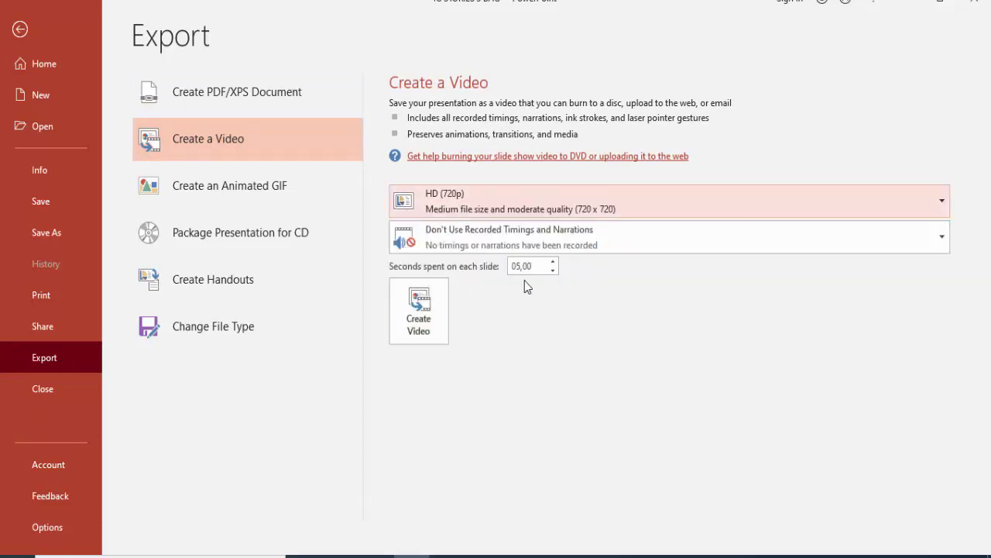
click(552, 270)
click(553, 271)
click(552, 270)
click(552, 270)
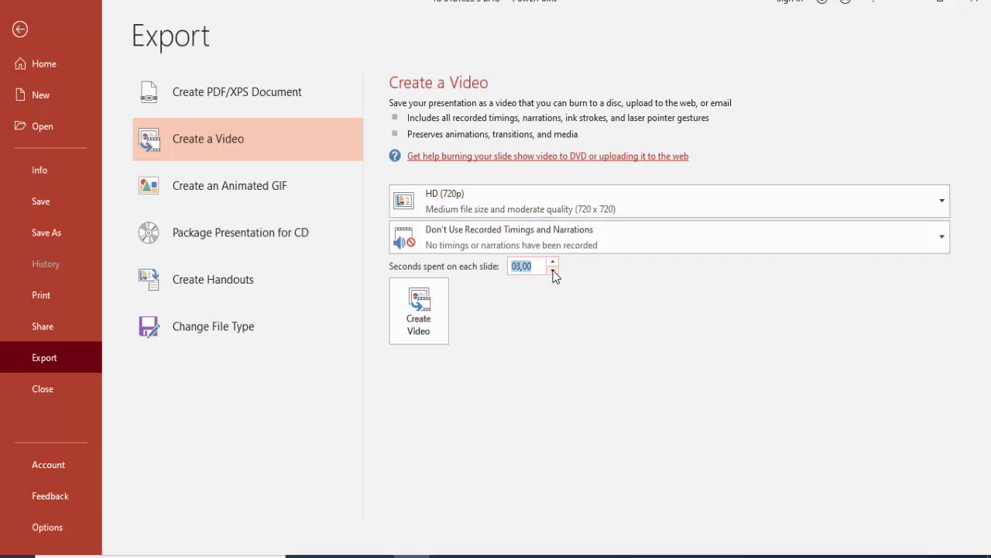
click(419, 319)
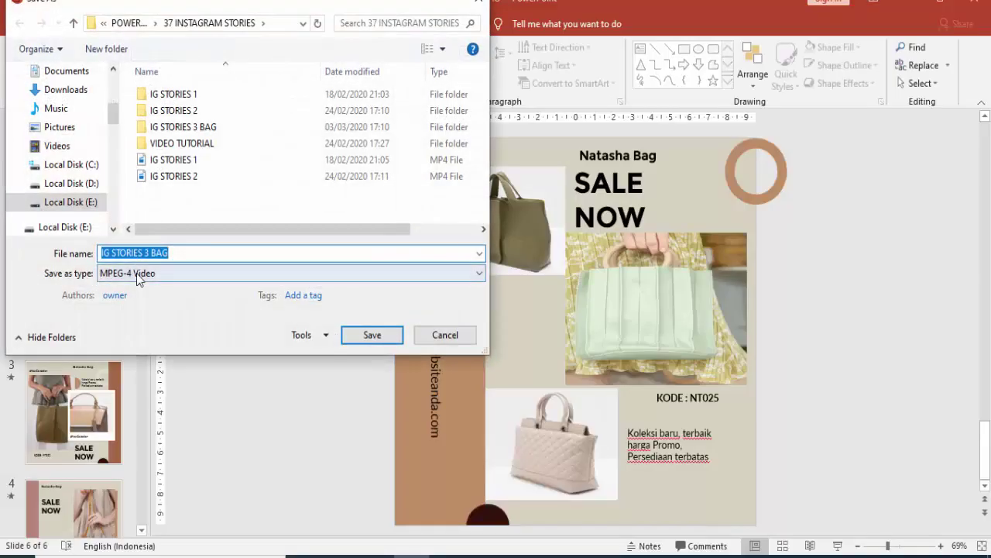
Step: Save the video as MPEG-4 'IG STORIES 3 BAG' in the 37 INSTAGRAM STORIES folder
click(368, 343)
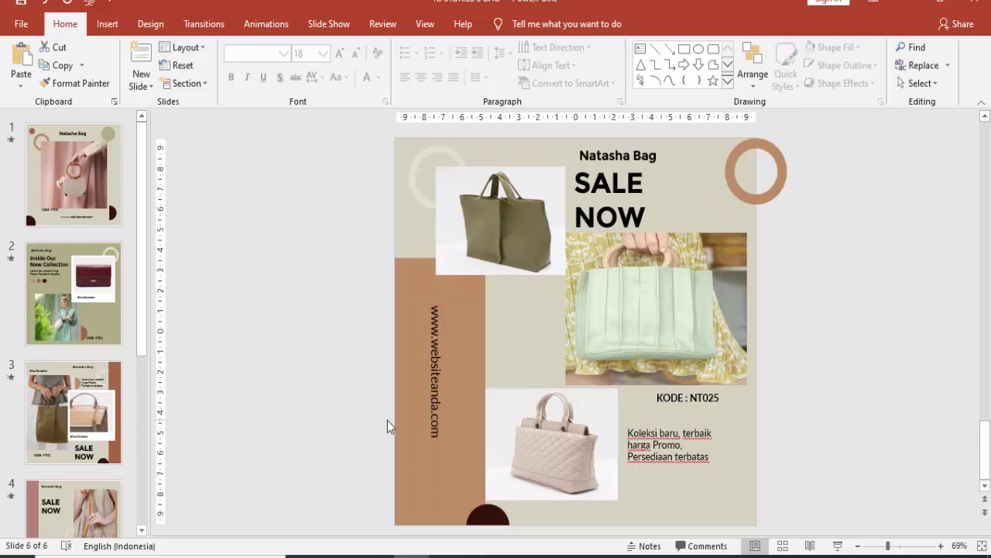
Step: Review the slides forward and back, ending on slide 1 with the Natasha Bag title
click(120, 180)
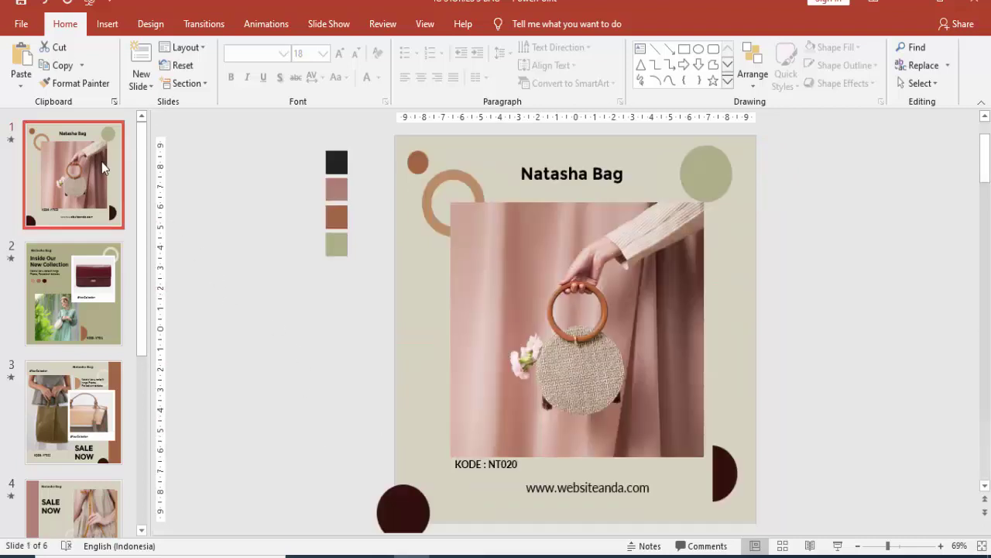
key(Down)
key(Down)
key(Down)
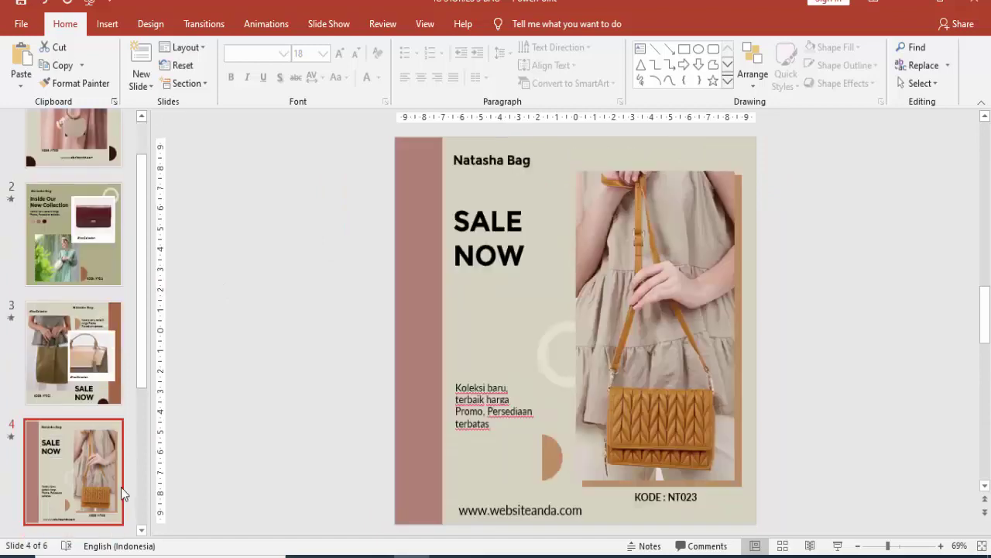
key(Down)
key(Down)
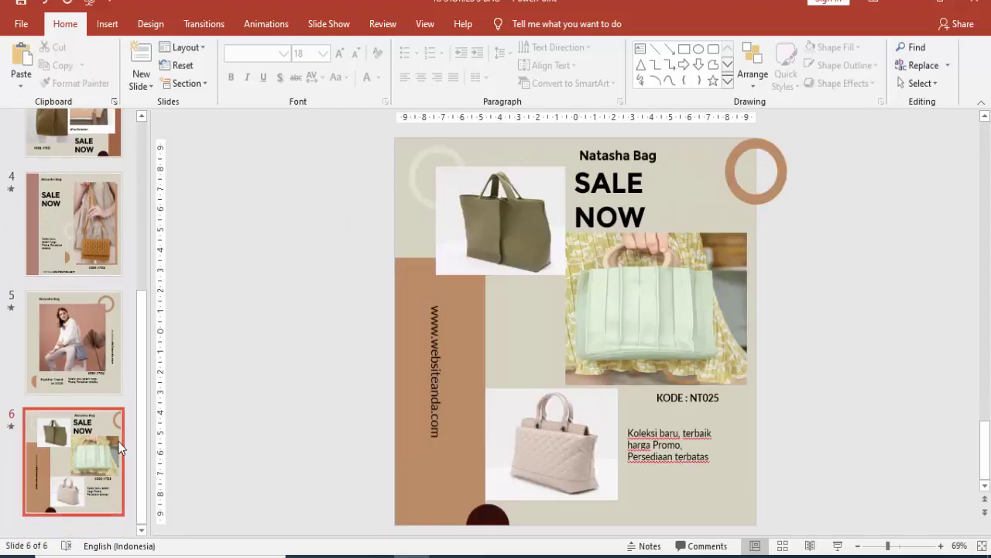
click(112, 352)
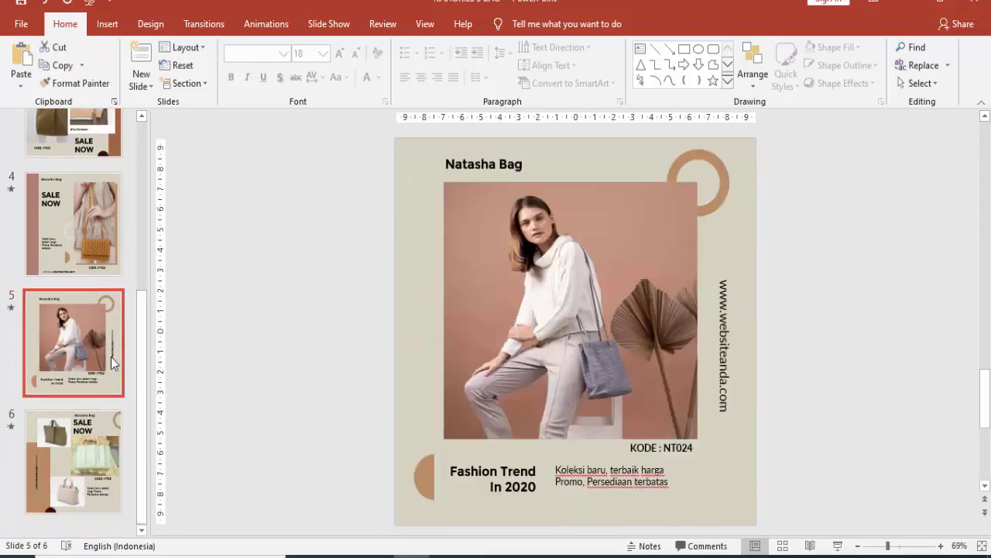
click(114, 219)
scroll(83, 185, up, 1)
click(84, 186)
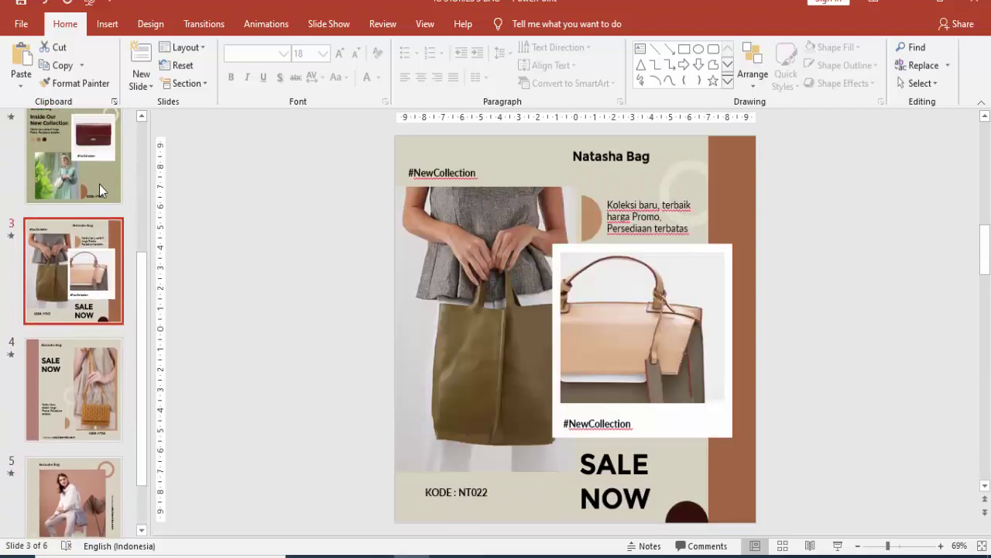
scroll(100, 185, up, 1)
click(101, 182)
scroll(100, 182, up, 2)
click(83, 189)
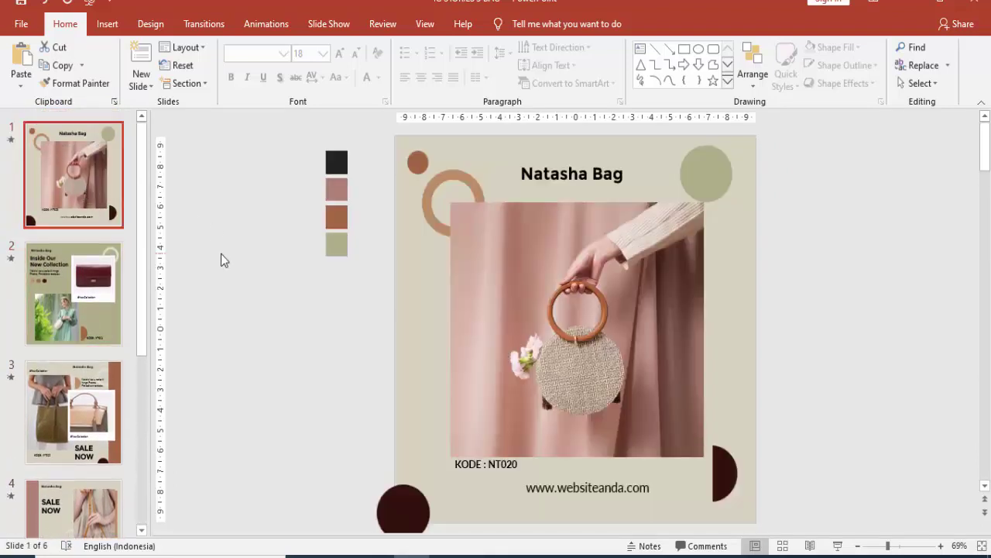